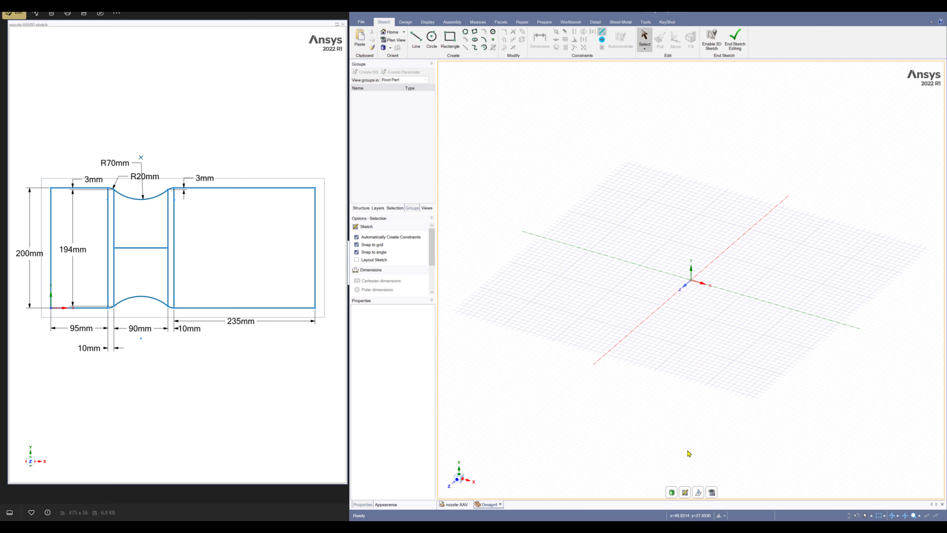
# Set the sketch plane to the vertical XY plane through the origin and view it head-on
pyautogui.click(406, 22)
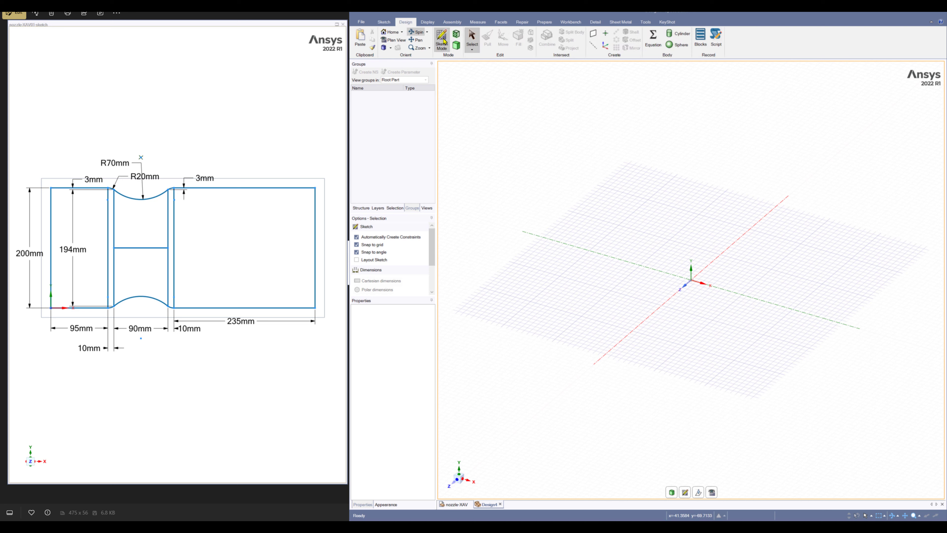
pyautogui.click(383, 22)
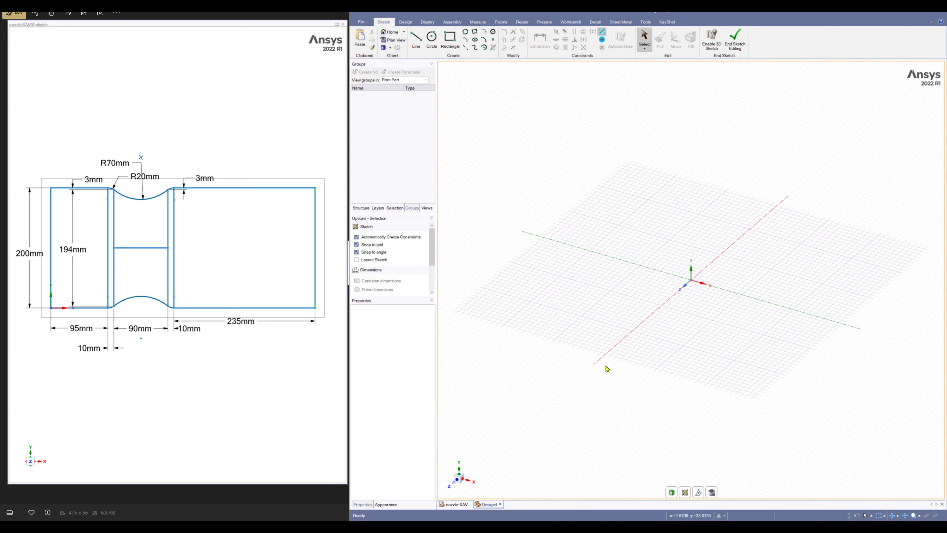
pyautogui.click(686, 492)
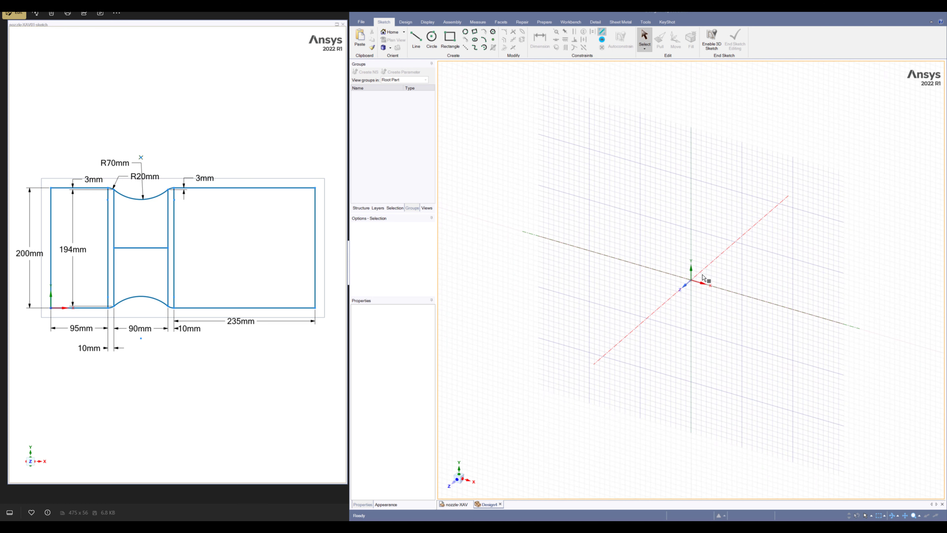
pyautogui.click(718, 267)
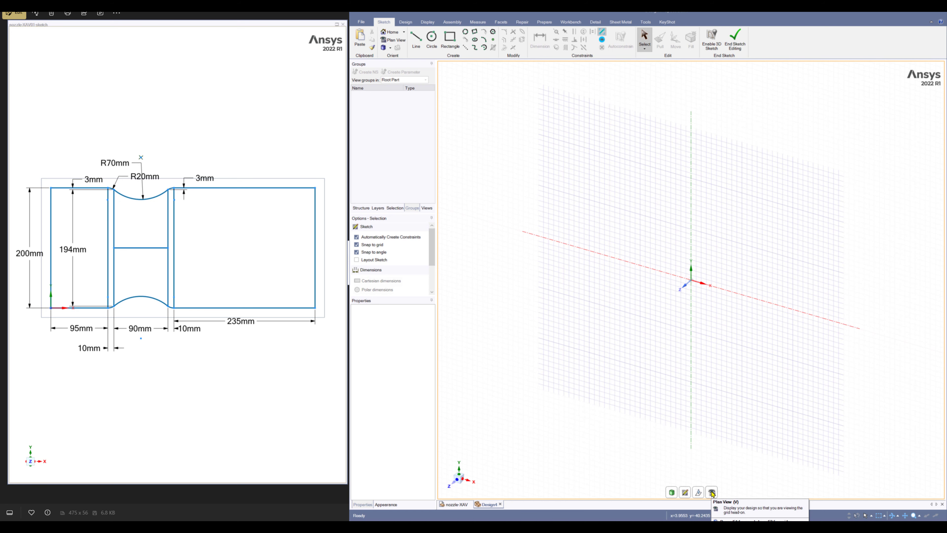
pyautogui.click(712, 493)
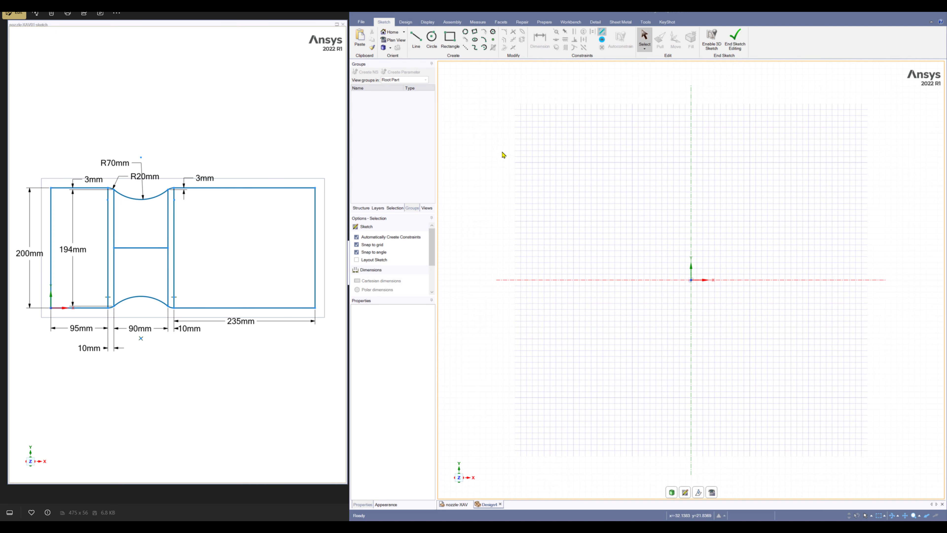
# Sketch a rectangle 95 mm wide and 200 mm high with its lower-left corner at the origin
pyautogui.click(451, 49)
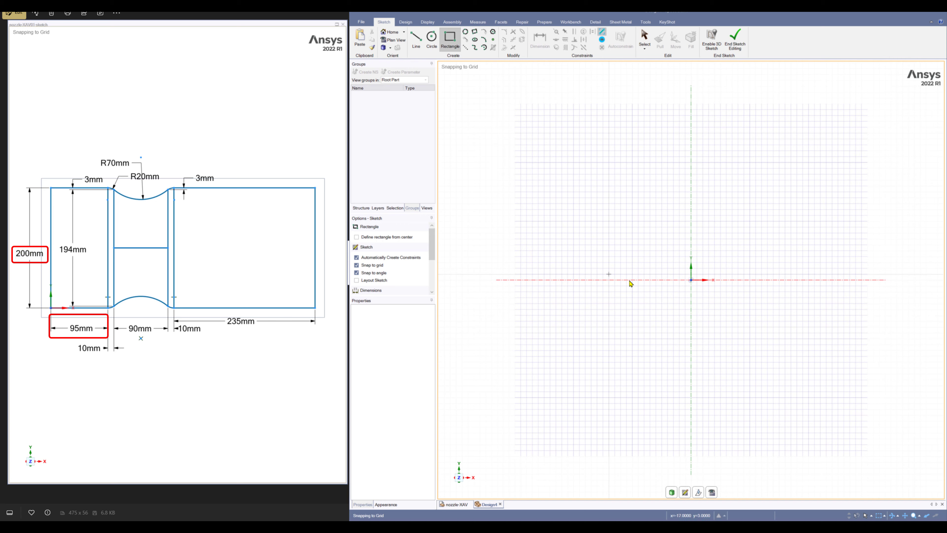
pyautogui.click(691, 281)
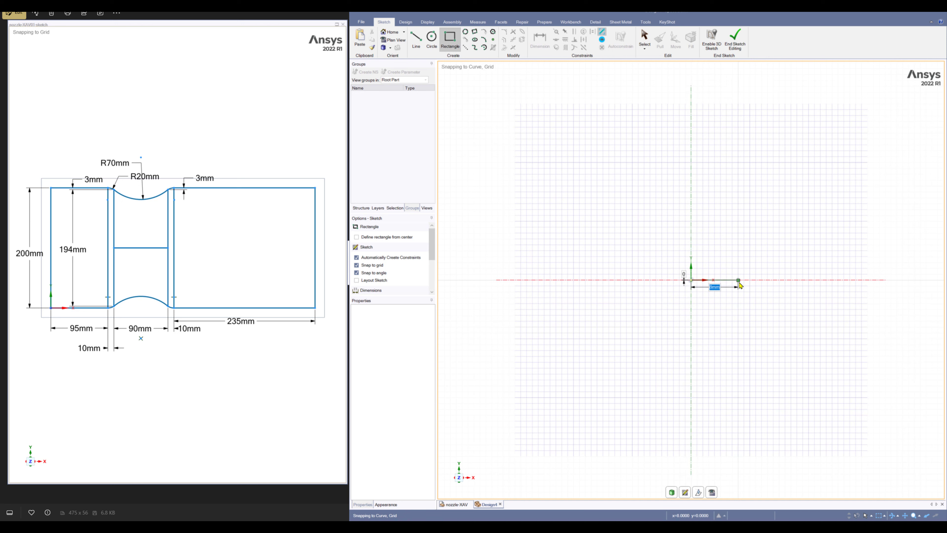
pyautogui.write('95')
pyautogui.press('Tab')
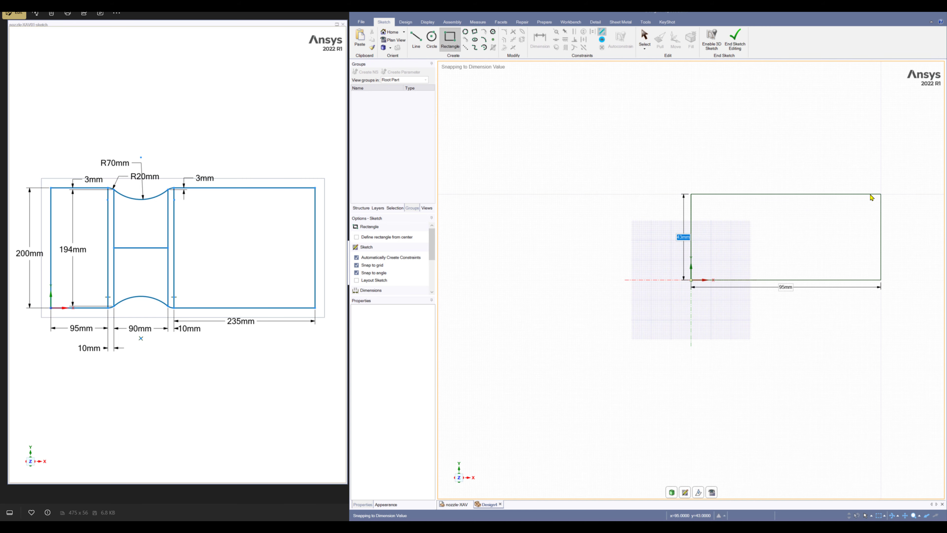
pyautogui.write('200')
pyautogui.press('Return')
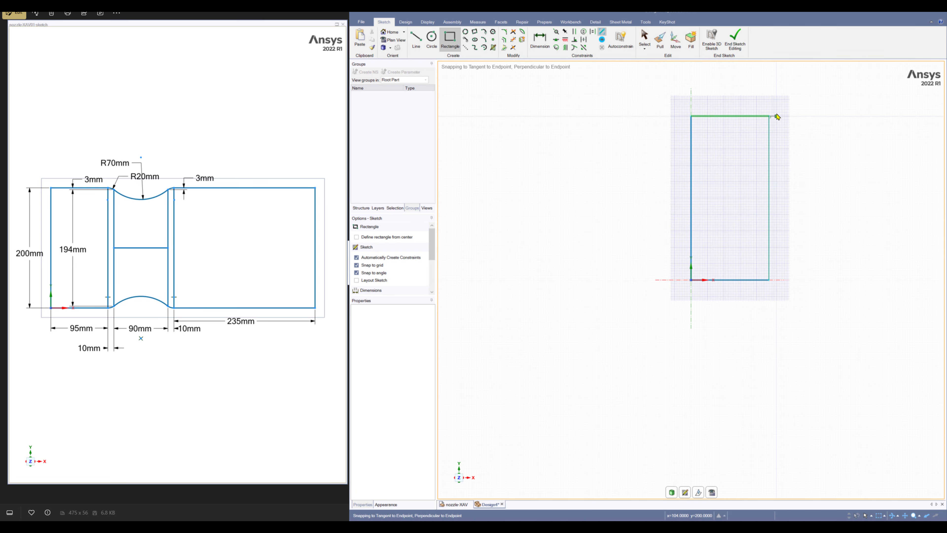
# Start a second rectangle 10 mm right of the first rectangle's lower-right corner and 3 mm above the horizontal axis
pyautogui.scroll(5, 776, 116)
pyautogui.scroll(-3, 792, 241)
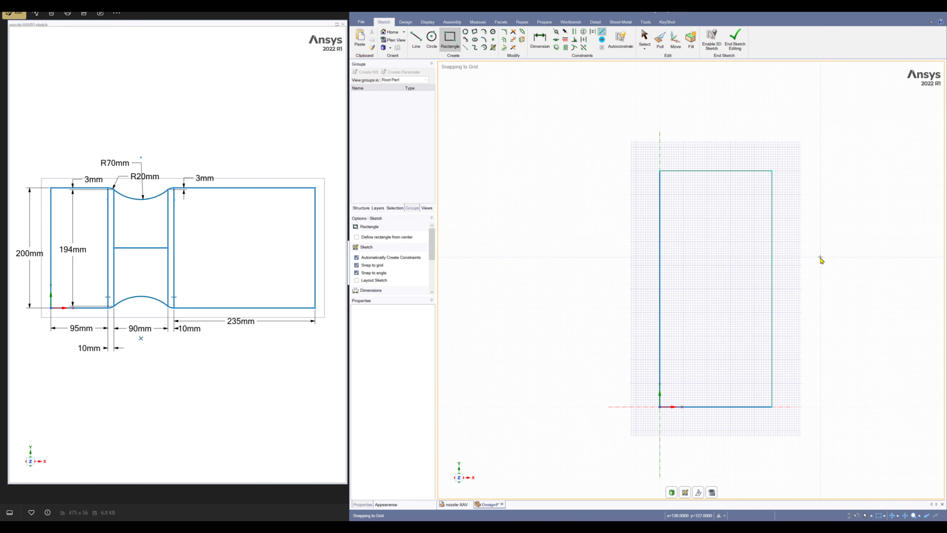
pyautogui.moveTo(822, 259)
pyautogui.keyDown('shift'); pyautogui.mouseDown(button='middle')
pyautogui.moveTo(681, 240)
pyautogui.moveTo(666, 250)
pyautogui.mouseUp(button='middle'); pyautogui.keyUp('shift')
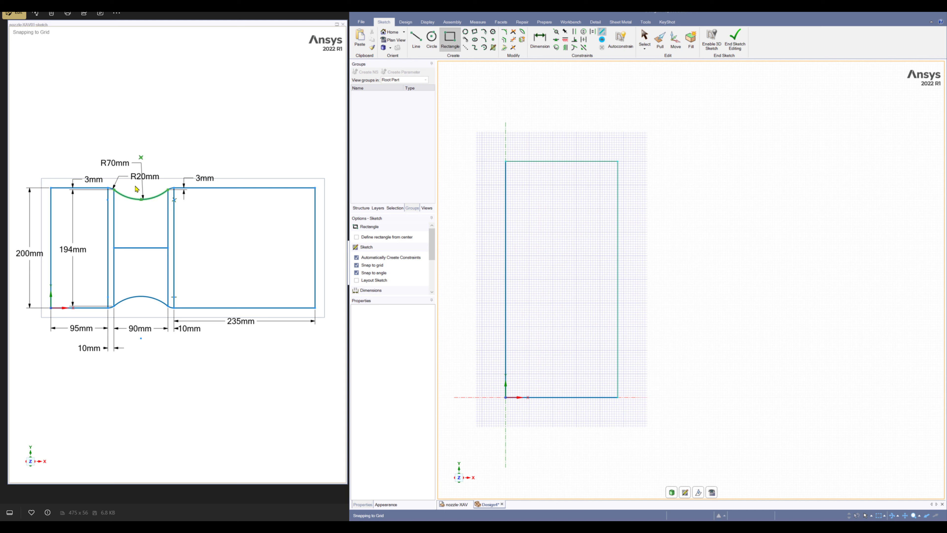
pyautogui.doubleClick(135, 330)
pyautogui.click(132, 327)
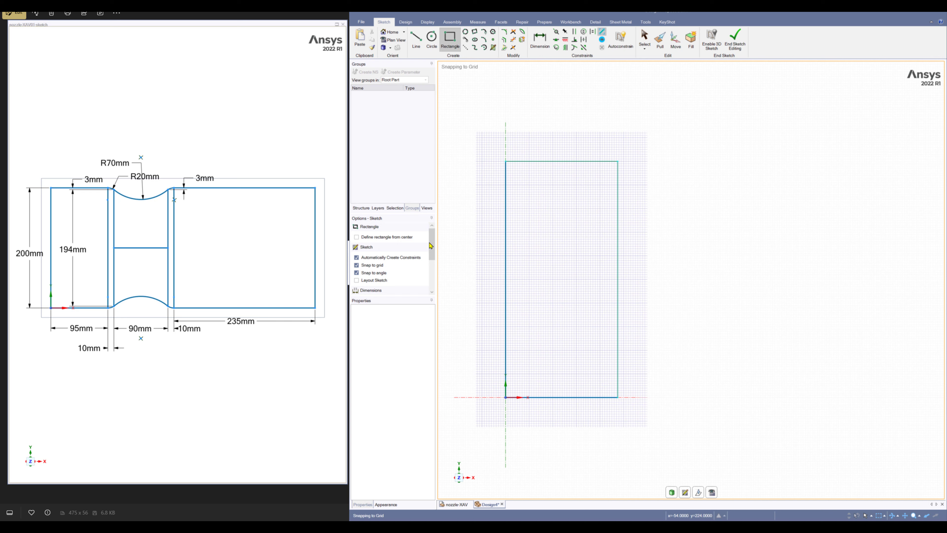
pyautogui.moveTo(430, 245); pyautogui.dragTo(433, 274)
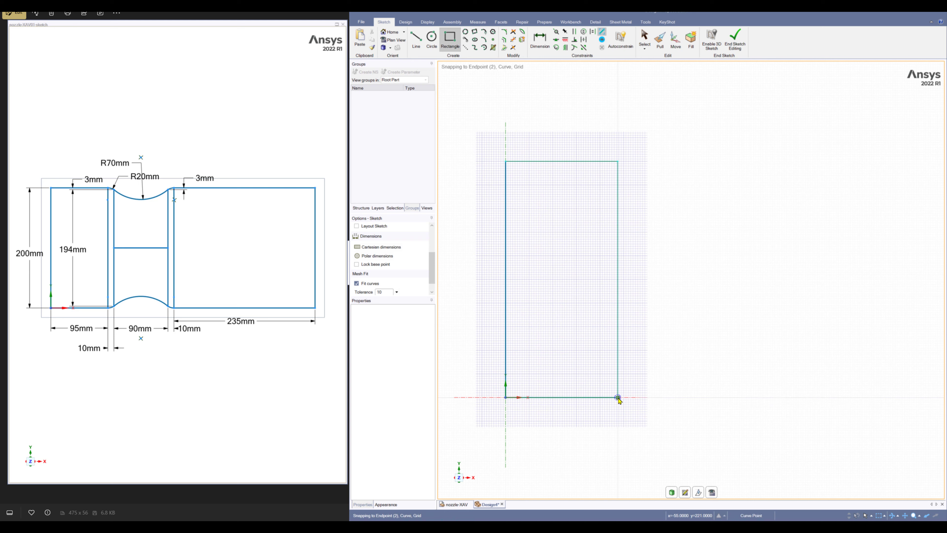
pyautogui.press('shift')
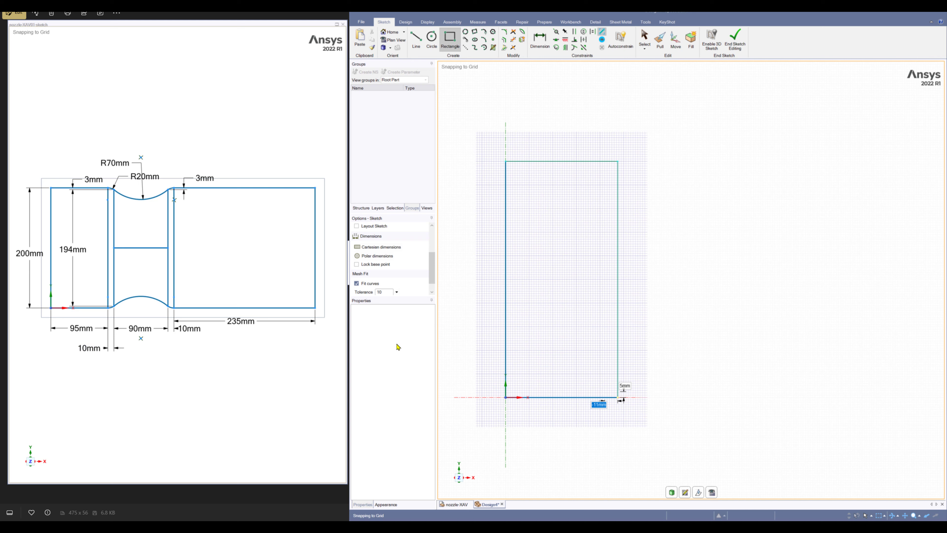
pyautogui.click(618, 397)
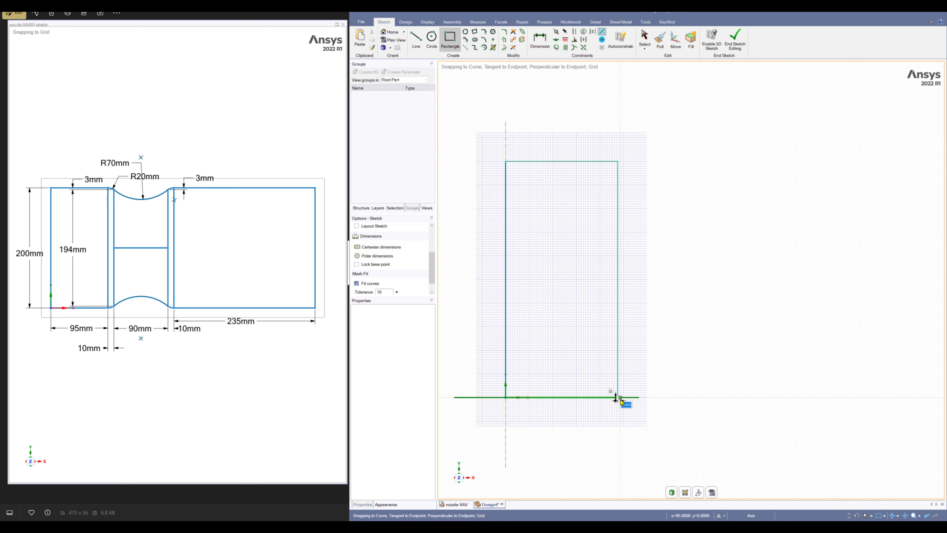
pyautogui.write('10')
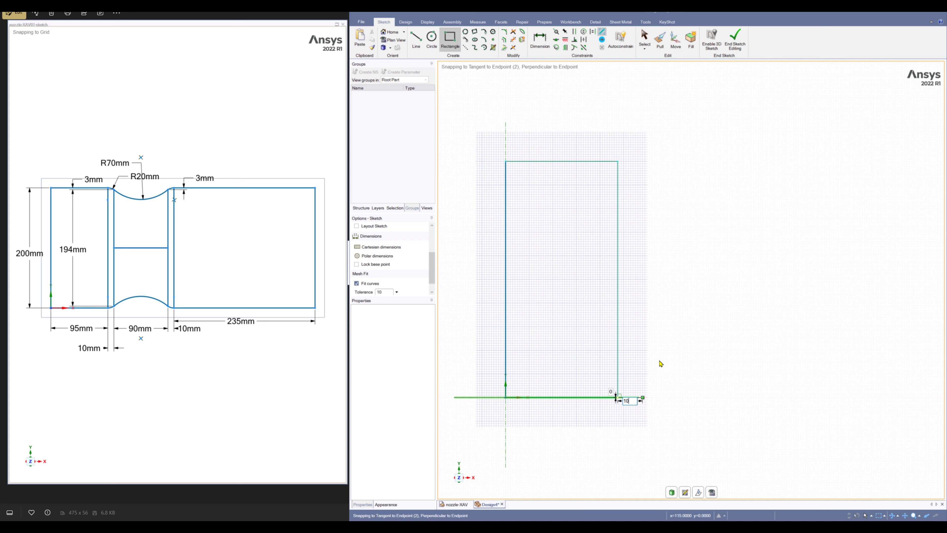
pyautogui.press('Tab')
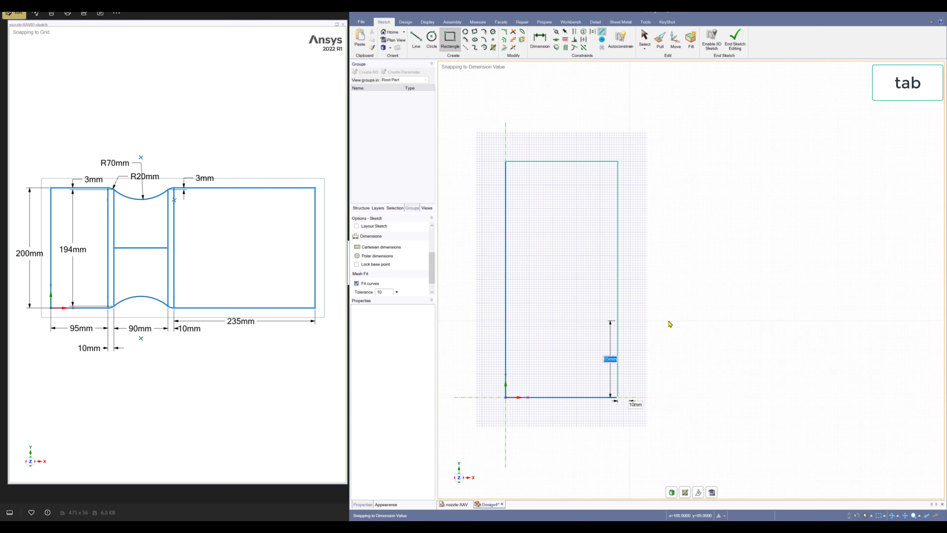
pyautogui.click(630, 395)
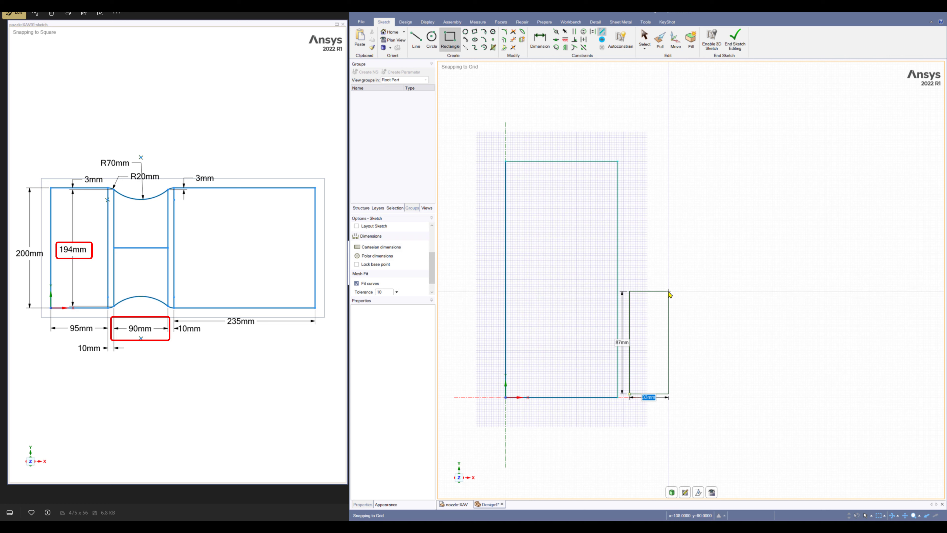
# Complete the second rectangle with a width of 90 mm and a height of 194 mm
pyautogui.write('90')
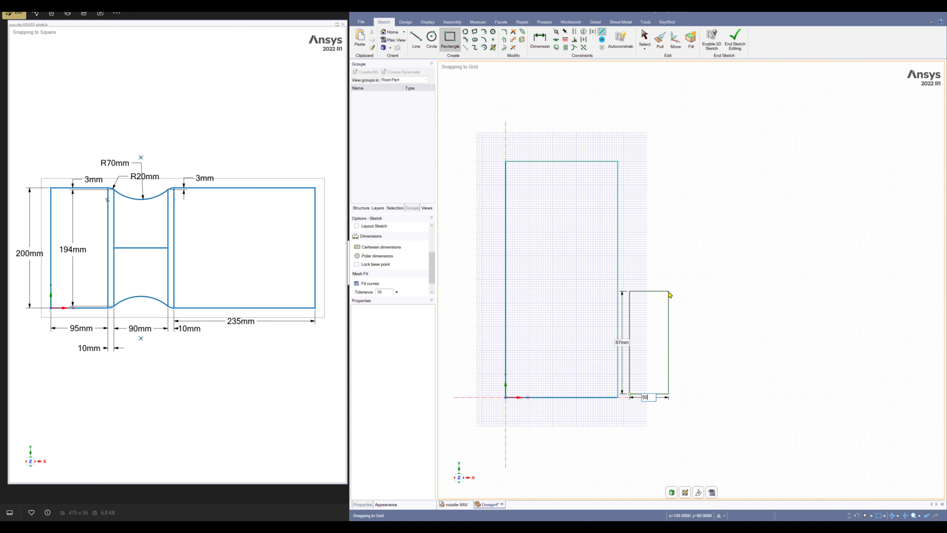
pyautogui.press('Tab')
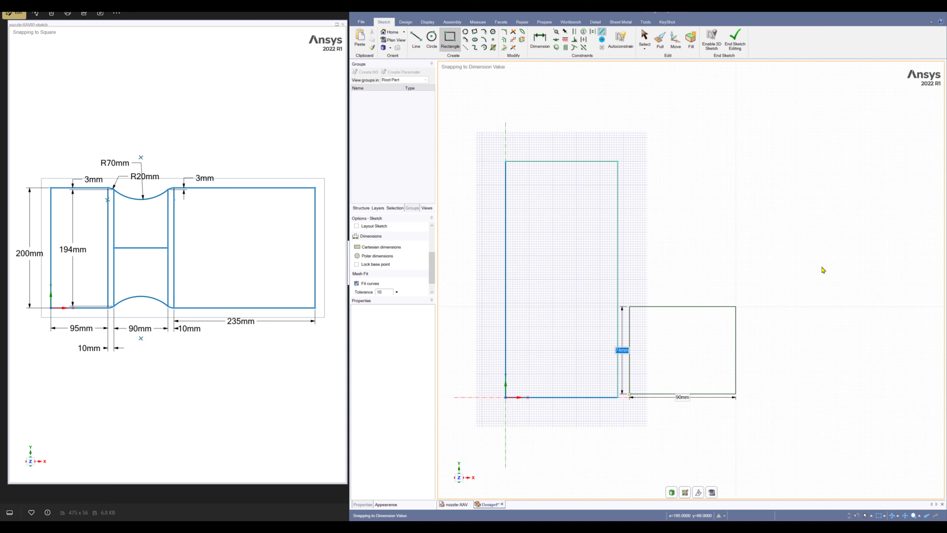
pyautogui.write('19')
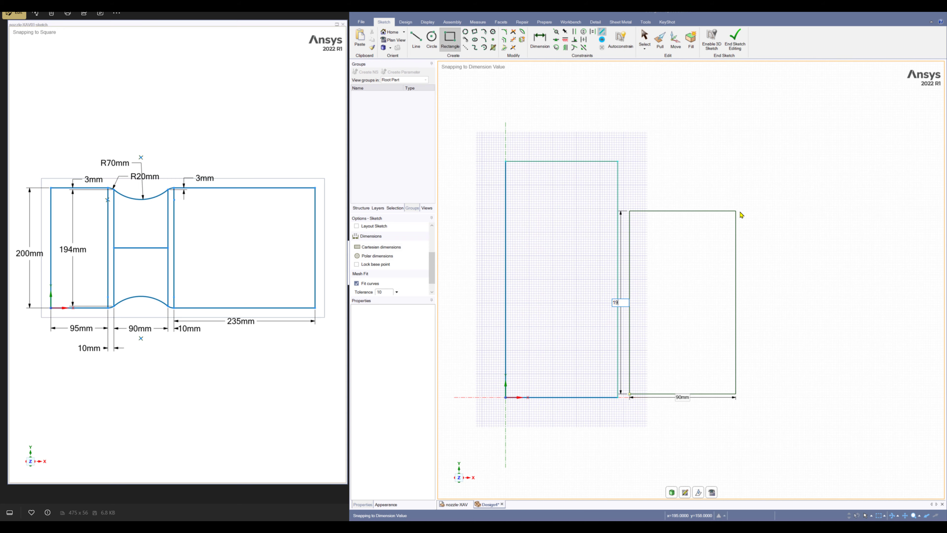
pyautogui.write('4')
pyautogui.press('Return')
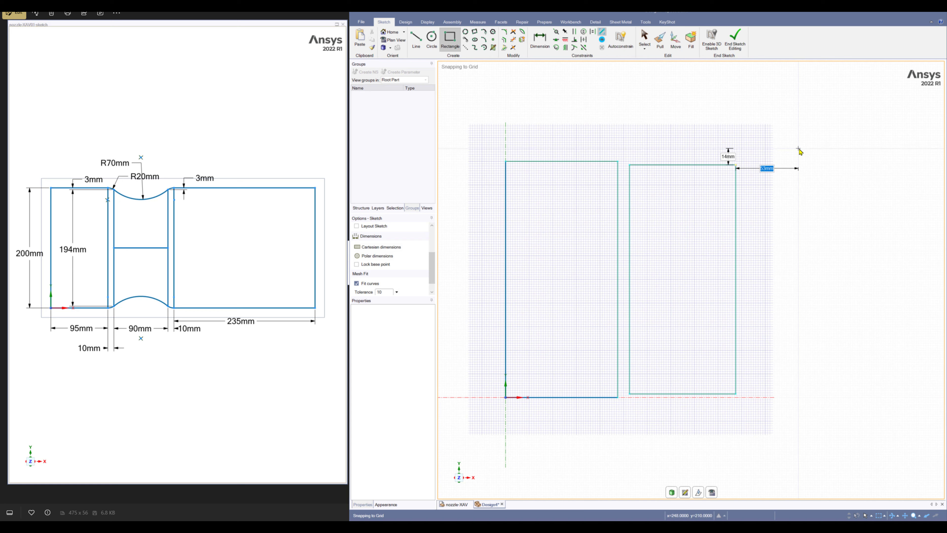
pyautogui.press('Escape')
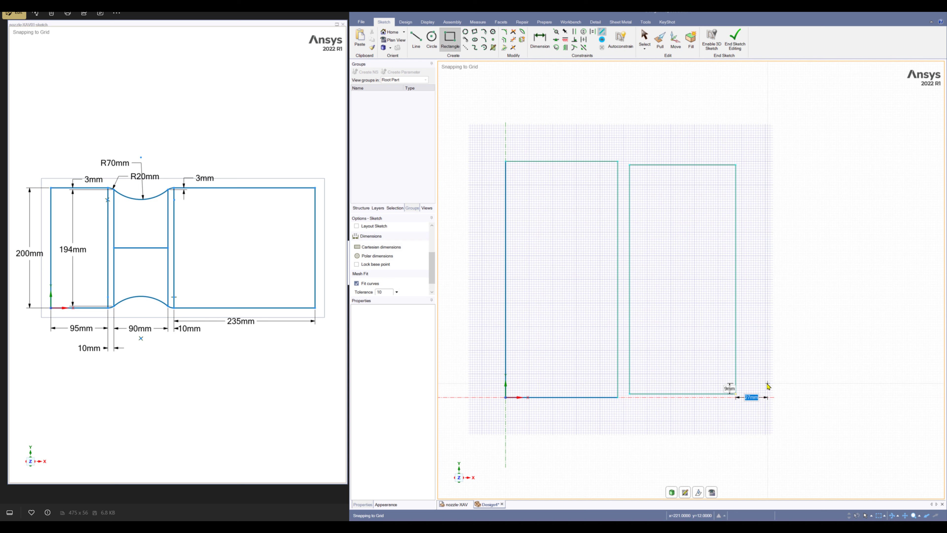
# Sketch a third rectangle 235 mm wide and 200 mm high on the horizontal axis, 10 mm right of the second rectangle
pyautogui.write('10')
pyautogui.press('Tab')
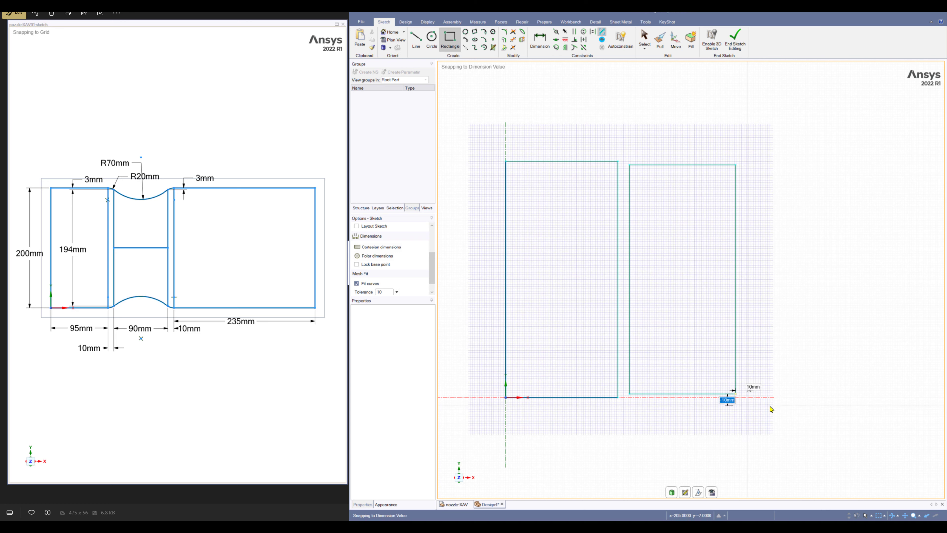
pyautogui.click(748, 397)
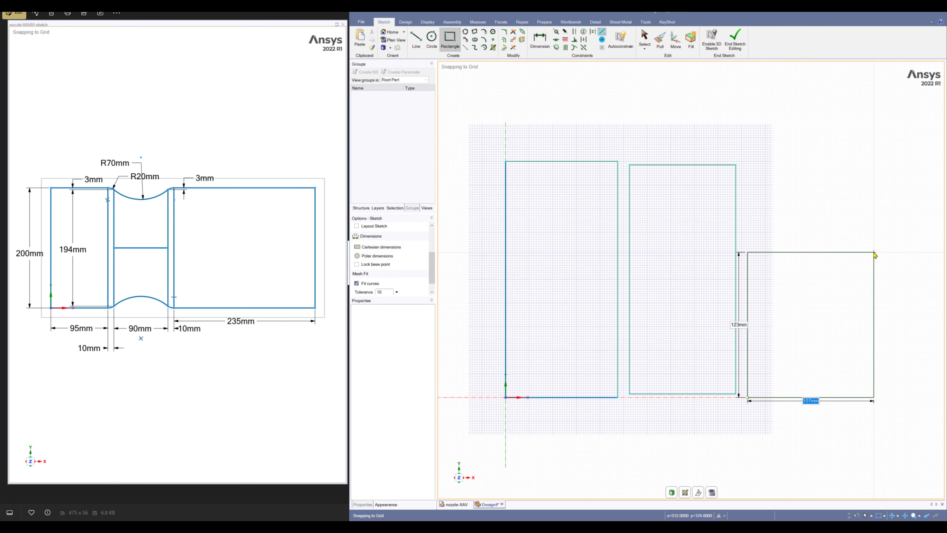
pyautogui.write('235')
pyautogui.press('Tab')
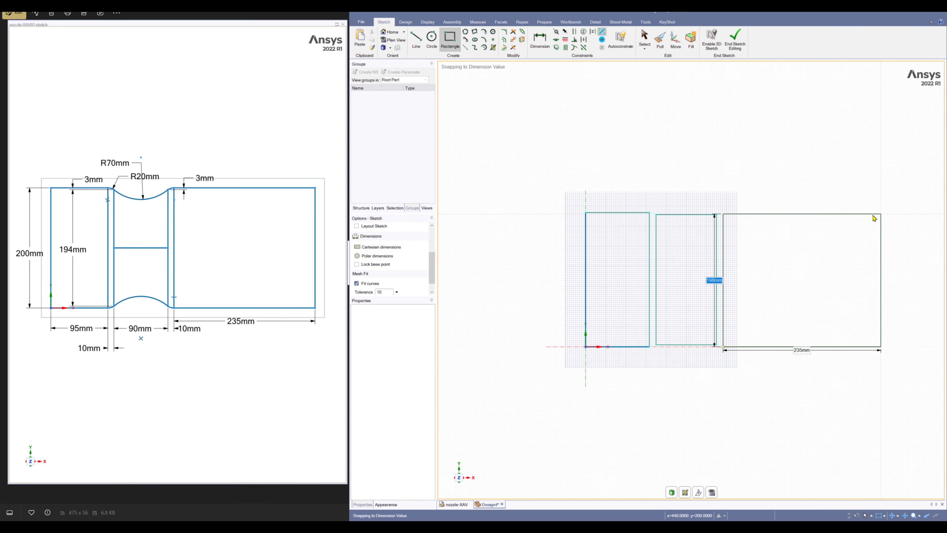
pyautogui.write('200')
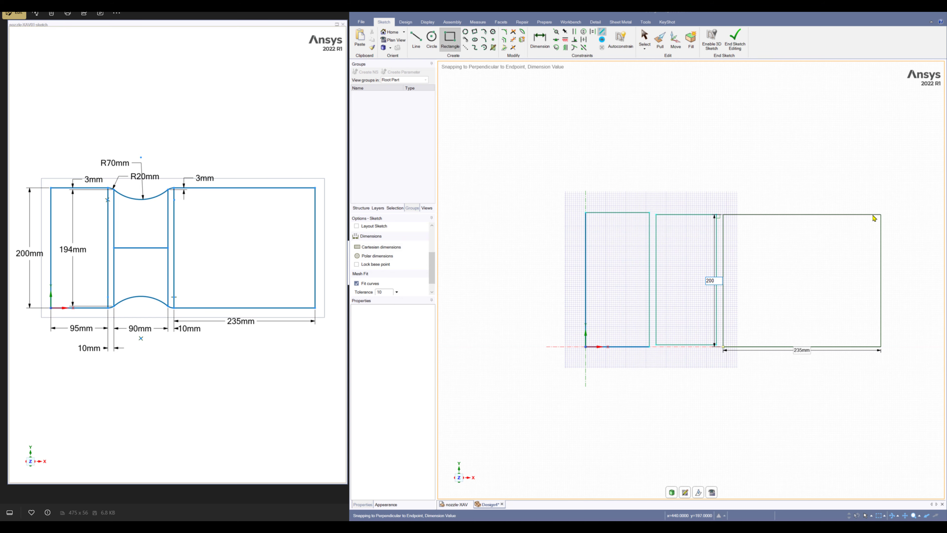
pyautogui.press('Return')
pyautogui.click(881, 214)
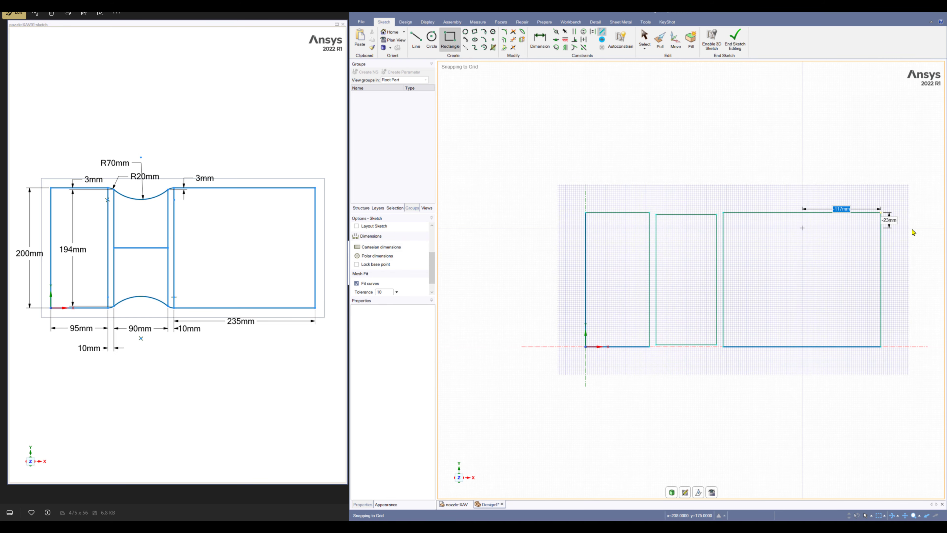
pyautogui.press('Escape')
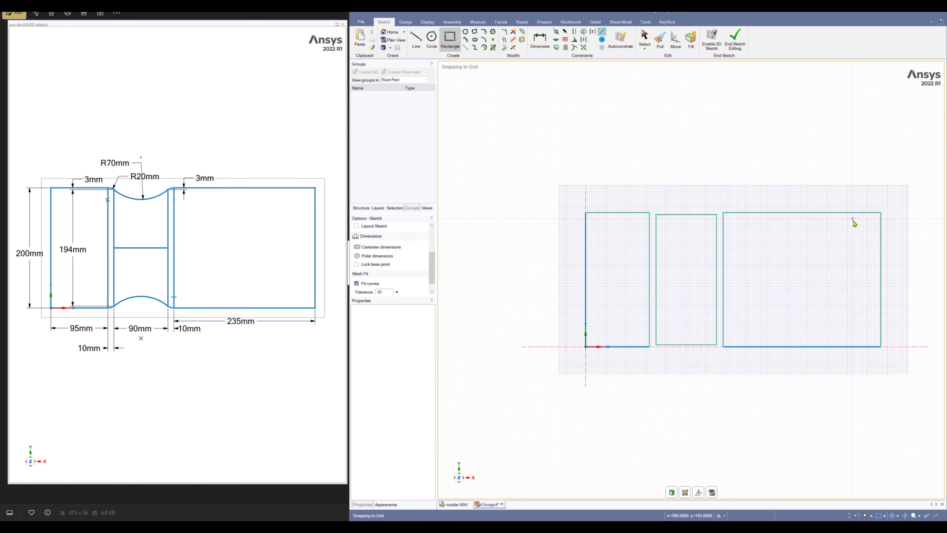
pyautogui.press('Escape')
# Delete the upper and lower horizontal edges of the middle rectangle, keeping its two vertical sides
pyautogui.press('z')
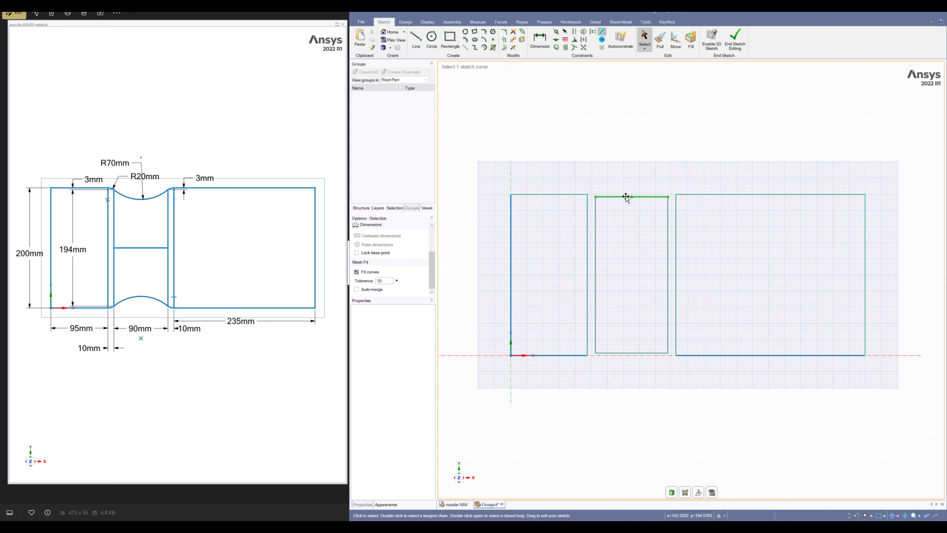
pyautogui.click(626, 196)
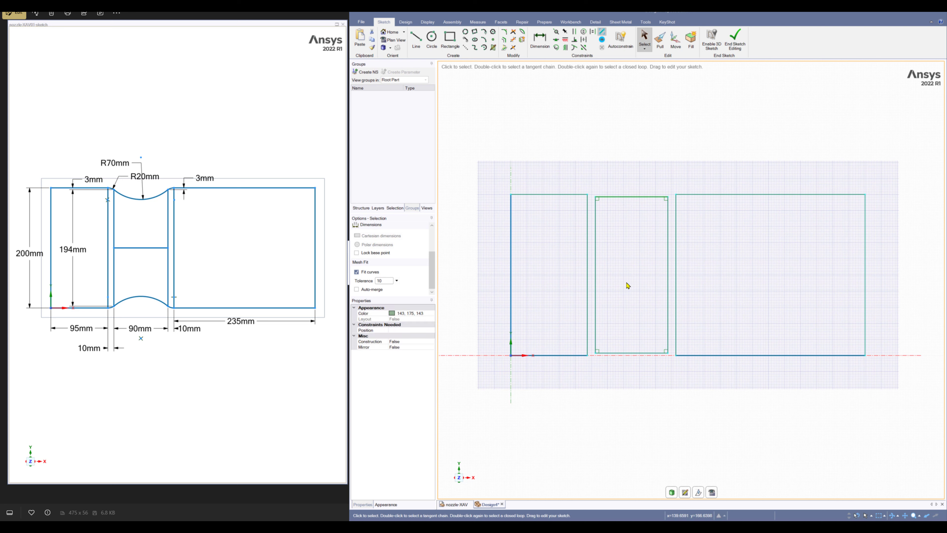
pyautogui.press('Delete')
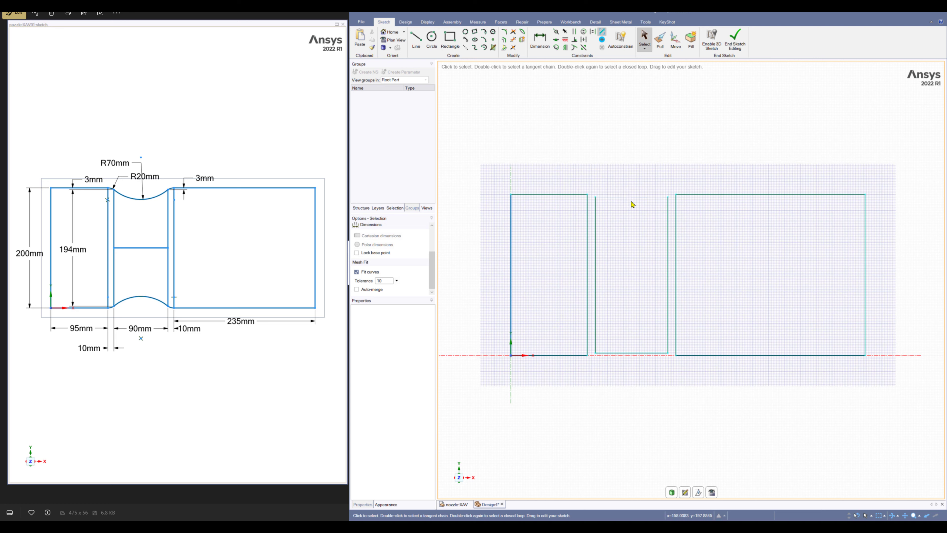
pyautogui.click(617, 353)
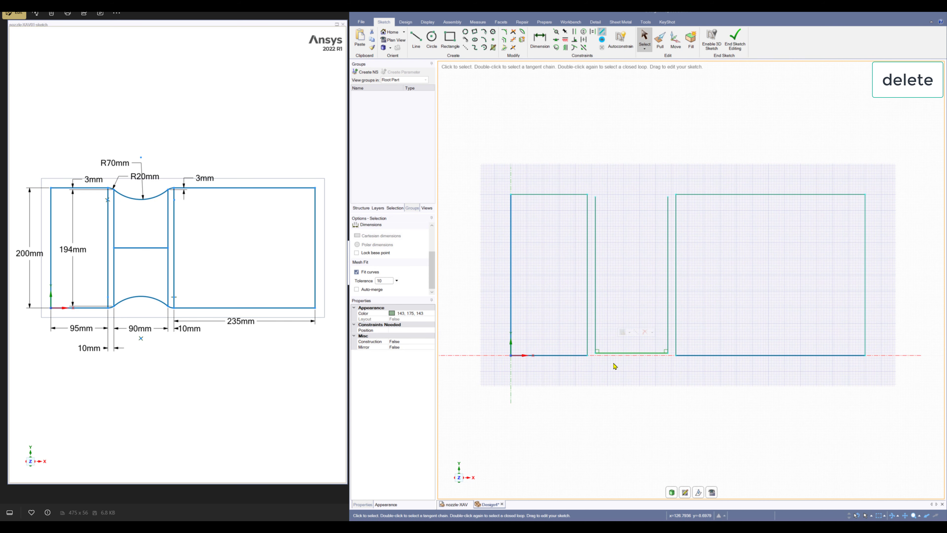
pyautogui.press('Delete')
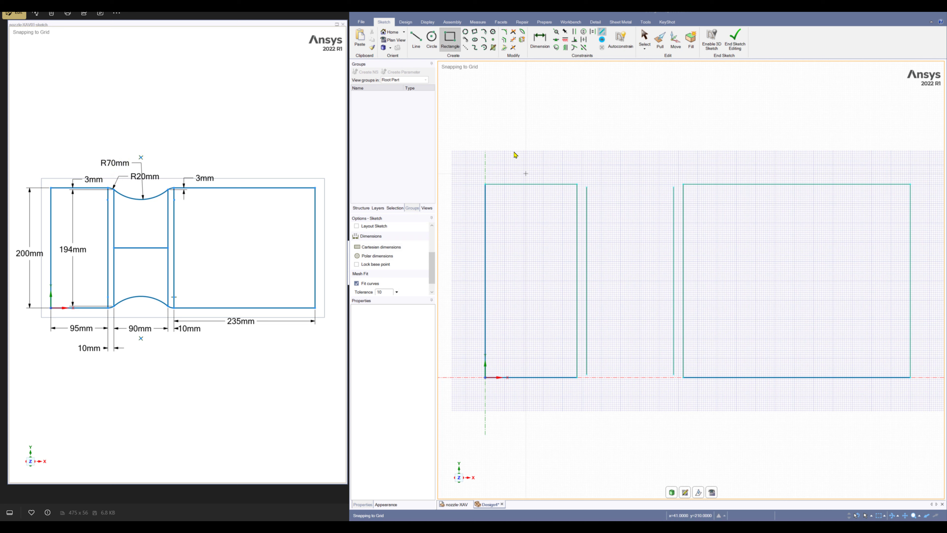
# Sketch two three-point circles of 140 mm diameter, one through the upper and one through the lower endpoints of the two middle vertical lines
pyautogui.click(466, 33)
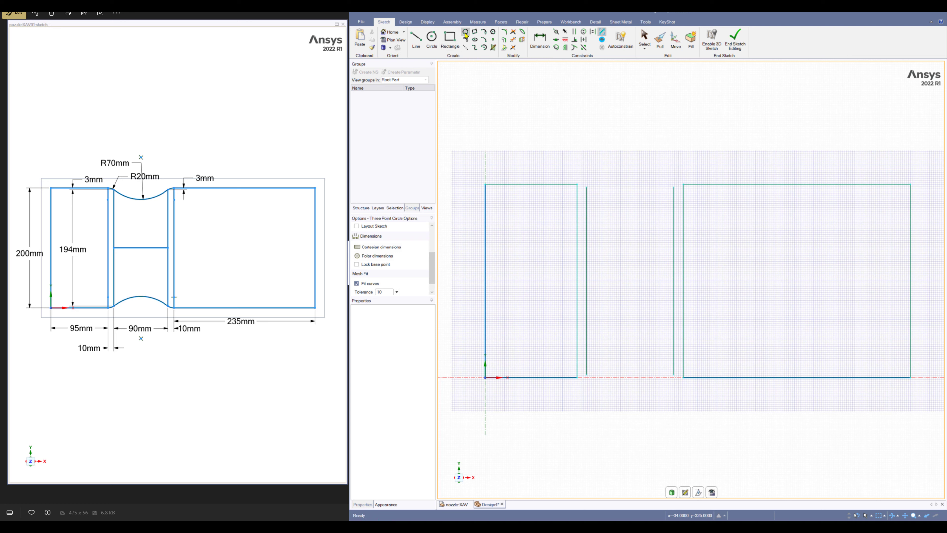
pyautogui.click(587, 188)
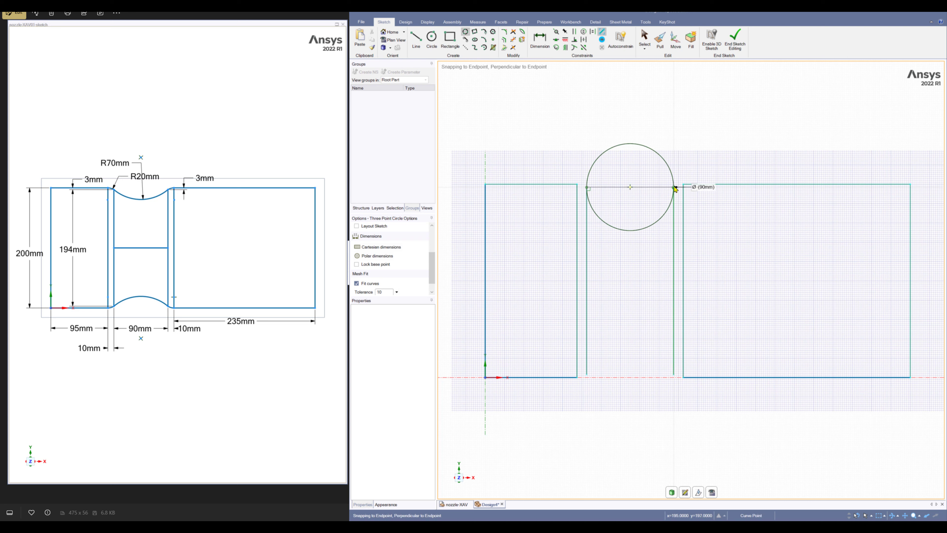
pyautogui.click(674, 187)
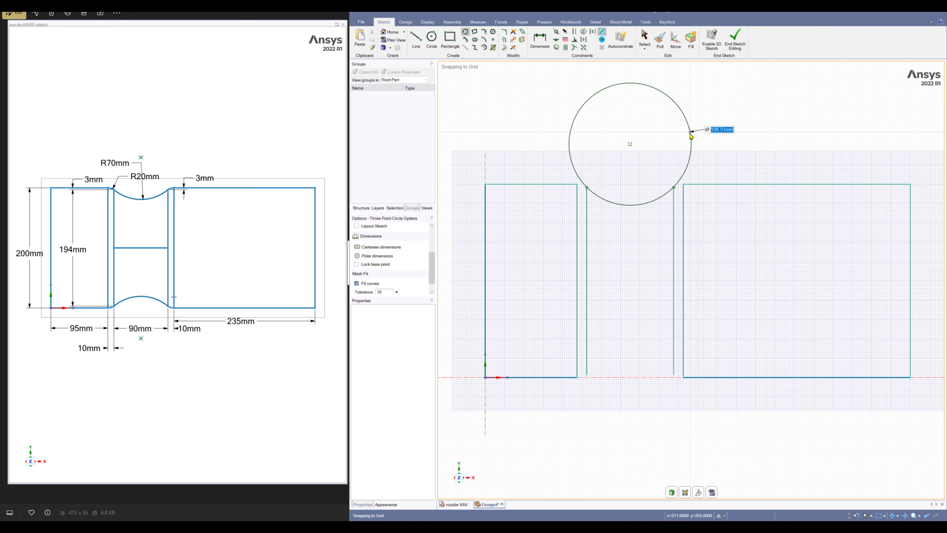
pyautogui.write('140')
pyautogui.press('Return')
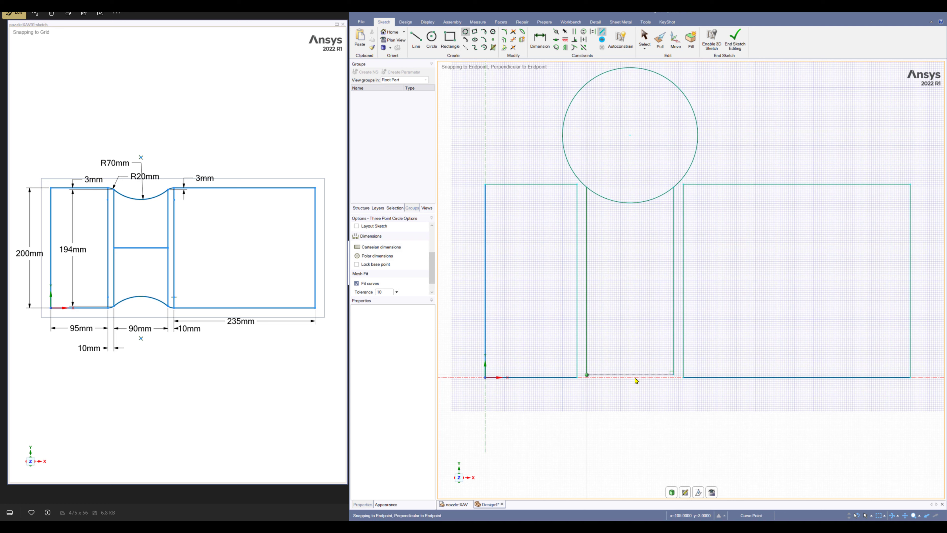
pyautogui.click(674, 375)
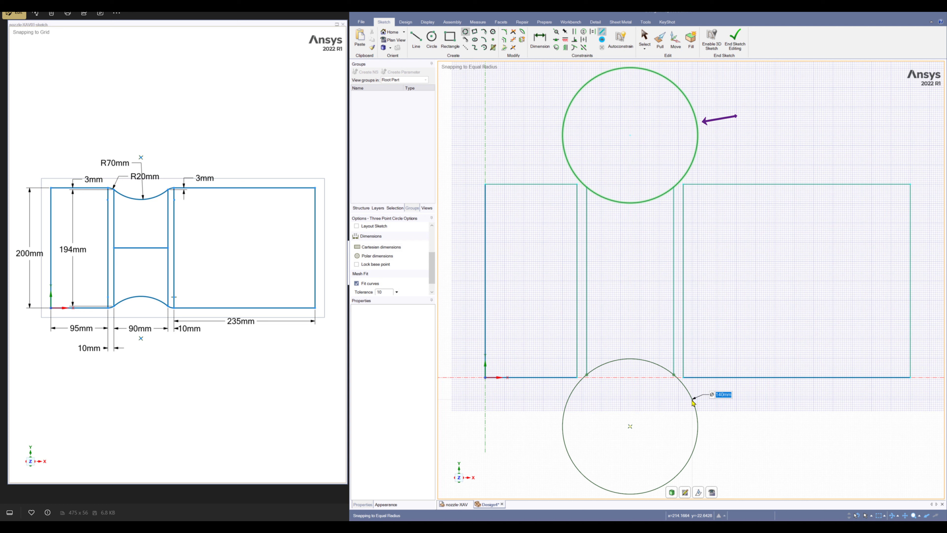
pyautogui.click(692, 401)
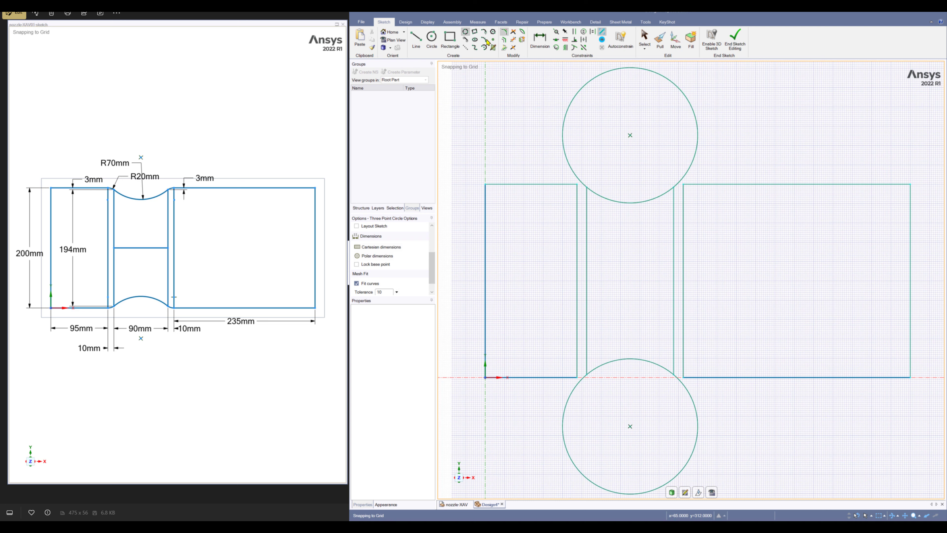
# Trim the outer portions of both 140 mm circles, keeping the inward-curving throat arcs between the middle vertical lines
pyautogui.click(513, 40)
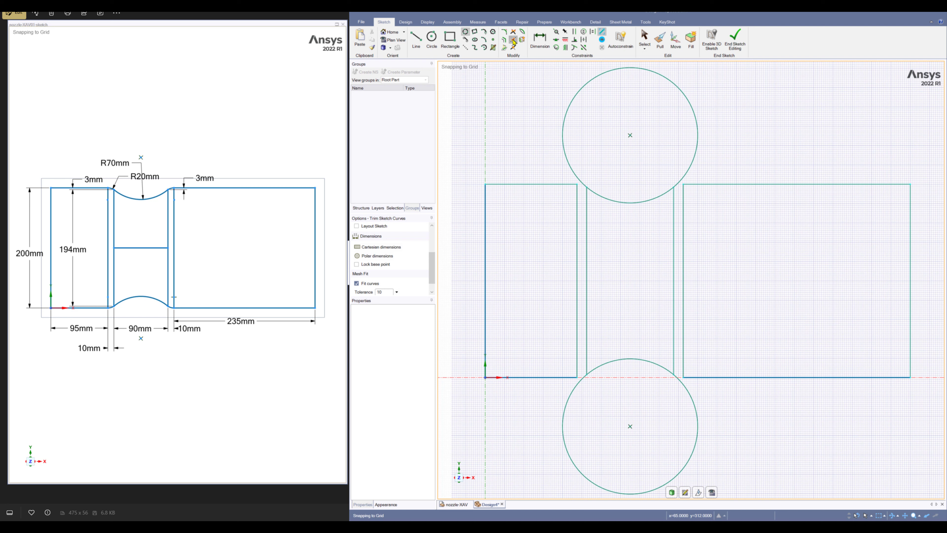
pyautogui.click(577, 95)
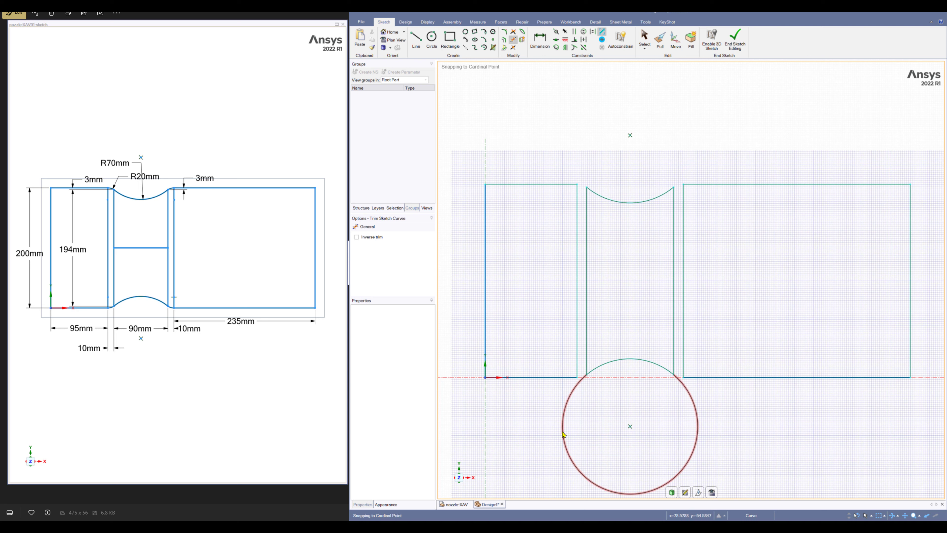
pyautogui.click(565, 440)
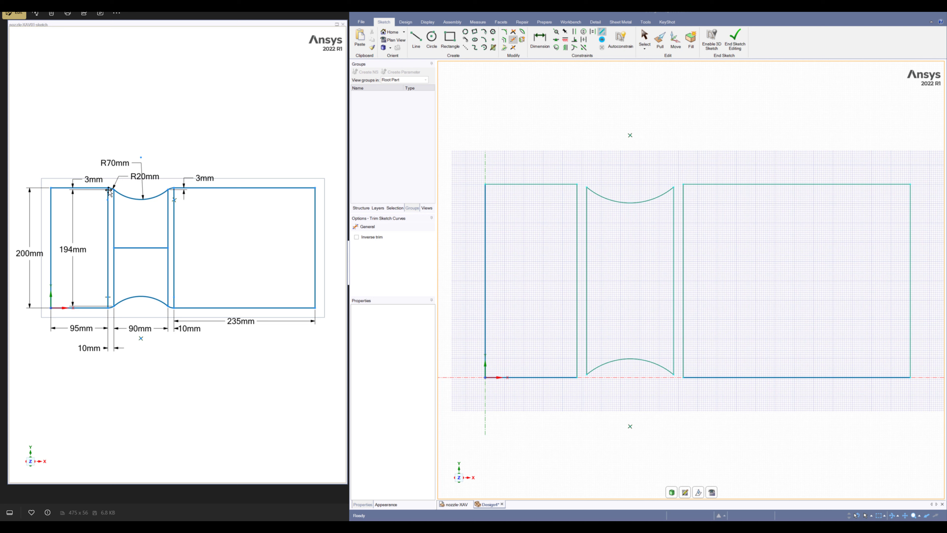
# Sketch two 40 mm diameter three-point circles through the lower throat arc's endpoints and the adjacent lower corners of the outer rectangles
pyautogui.click(140, 181)
pyautogui.click(466, 33)
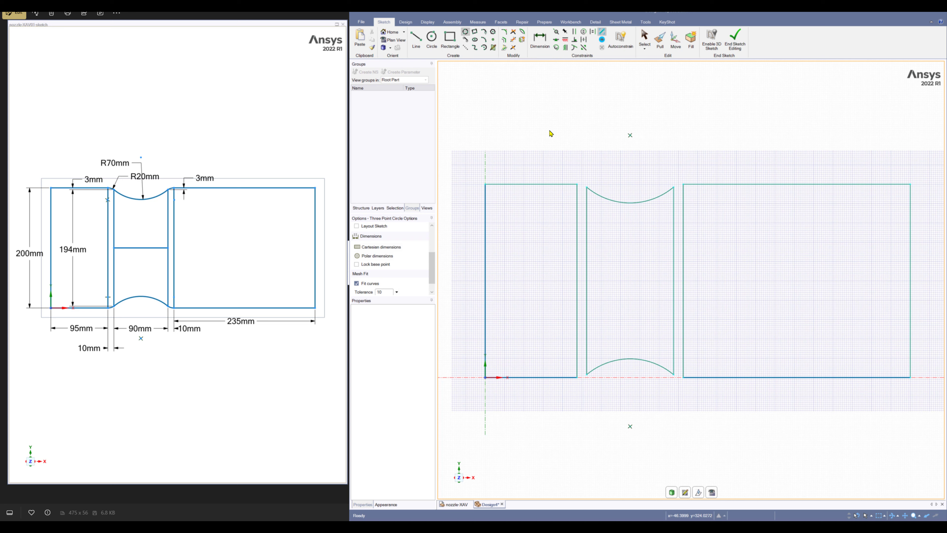
pyautogui.click(588, 375)
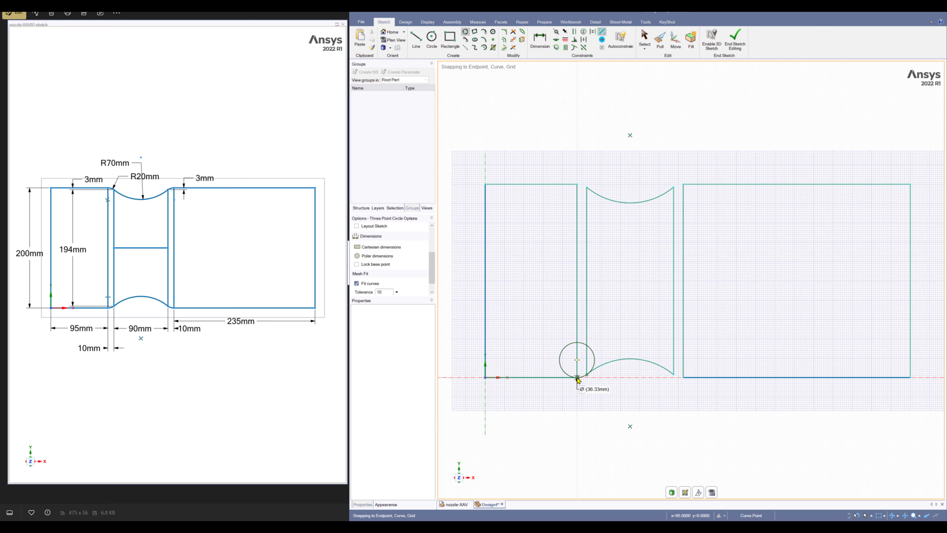
pyautogui.click(577, 378)
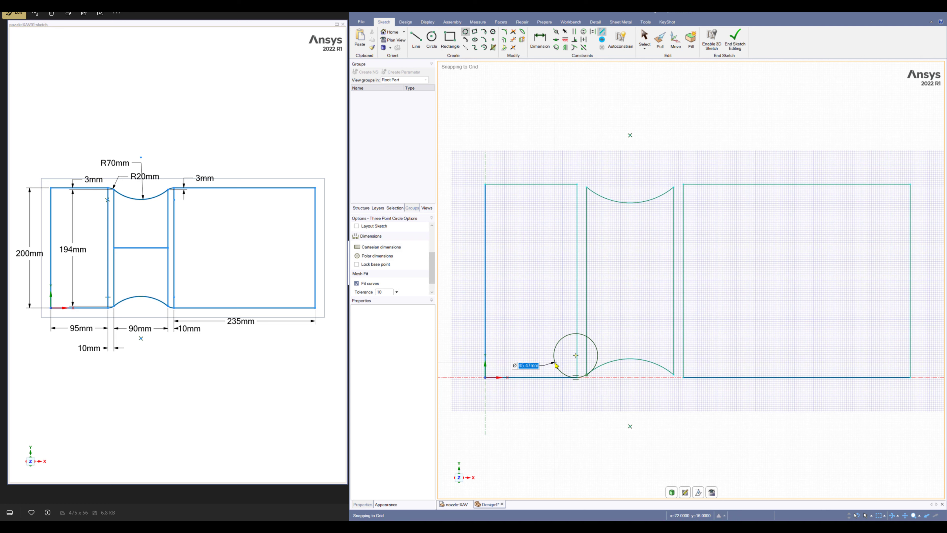
pyautogui.write('40')
pyautogui.press('Return')
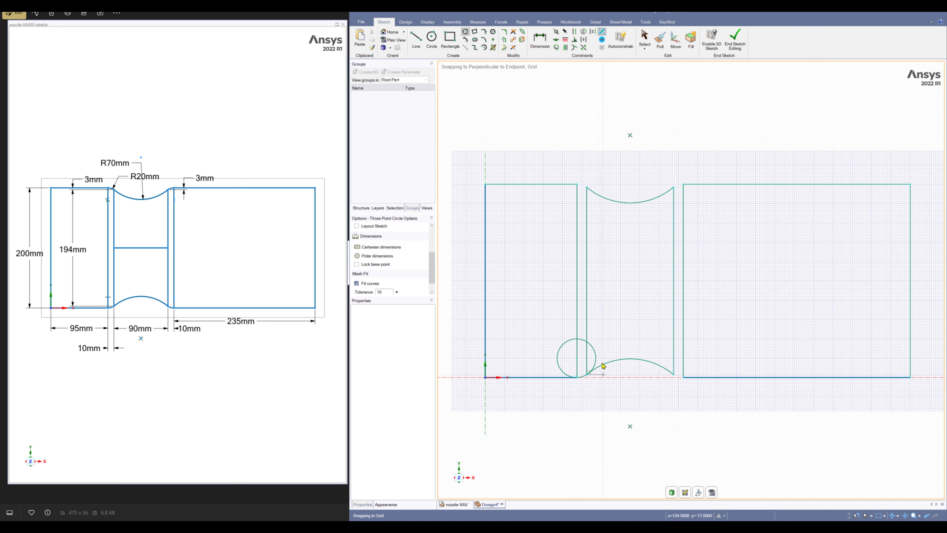
pyautogui.click(675, 375)
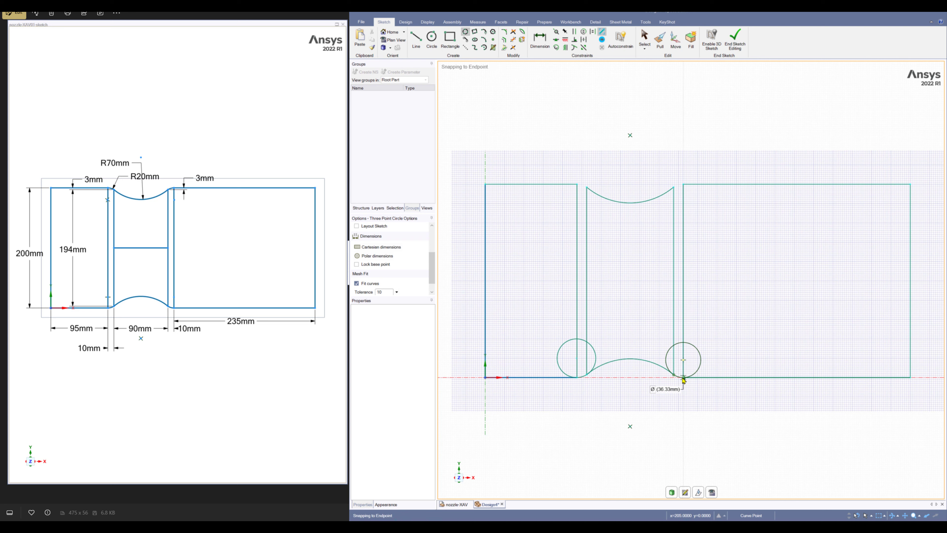
pyautogui.click(684, 378)
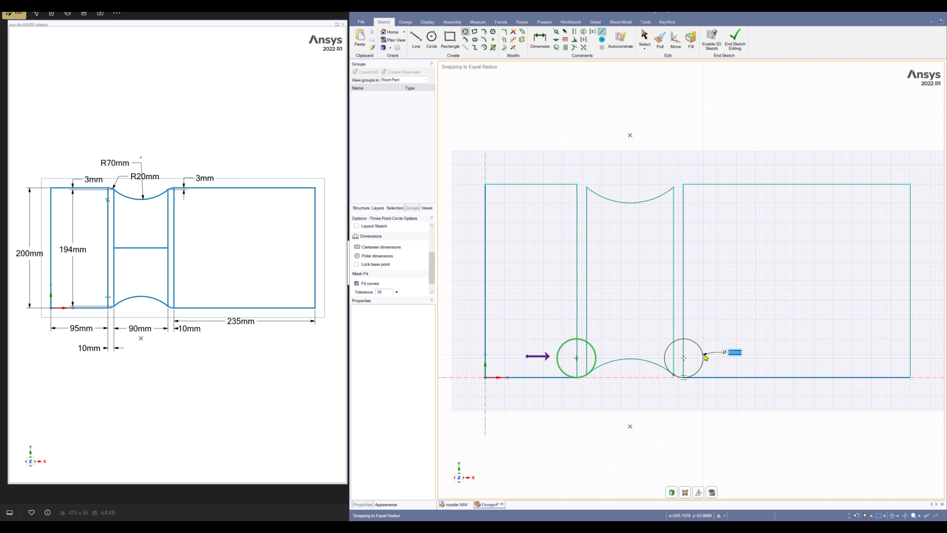
pyautogui.click(704, 355)
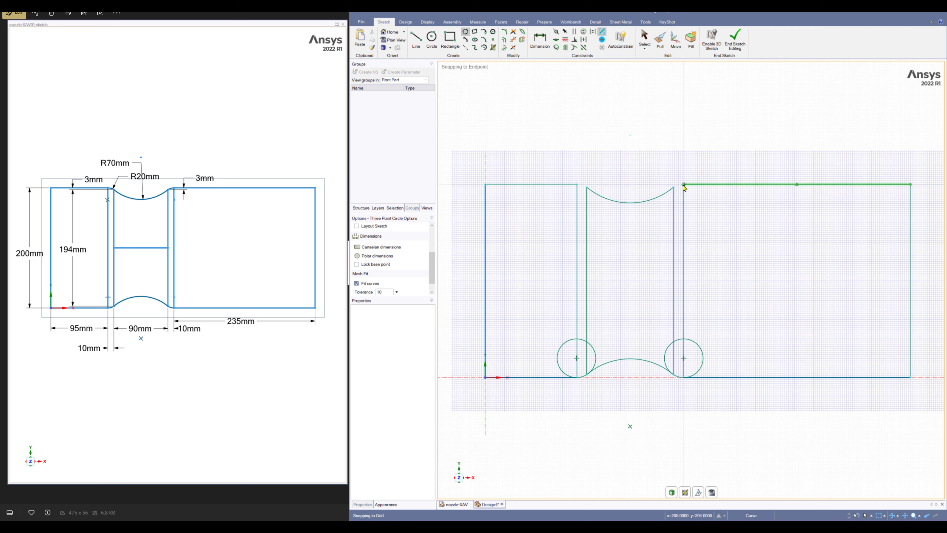
# Sketch two 40 mm diameter three-point circles through the upper throat arc's endpoints and the adjacent upper corners of the outer rectangles
pyautogui.click(674, 188)
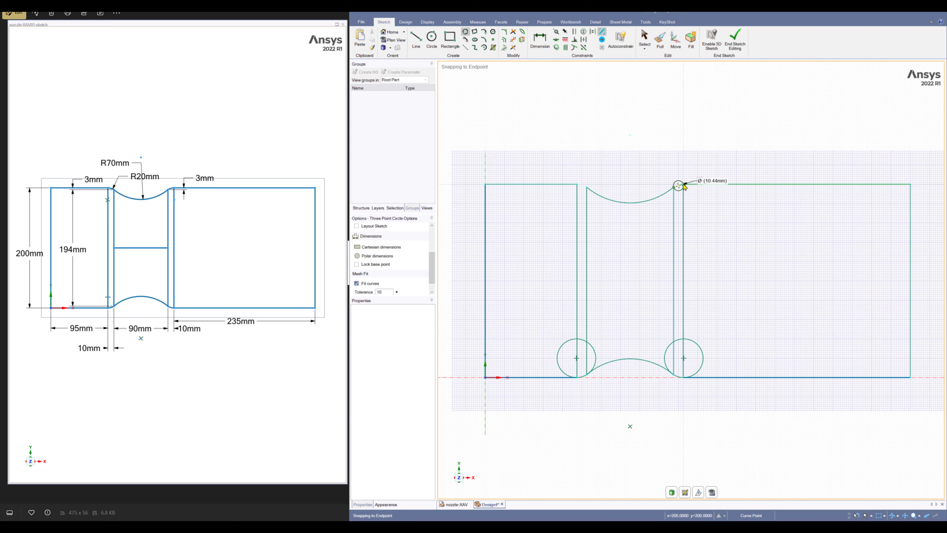
pyautogui.click(683, 184)
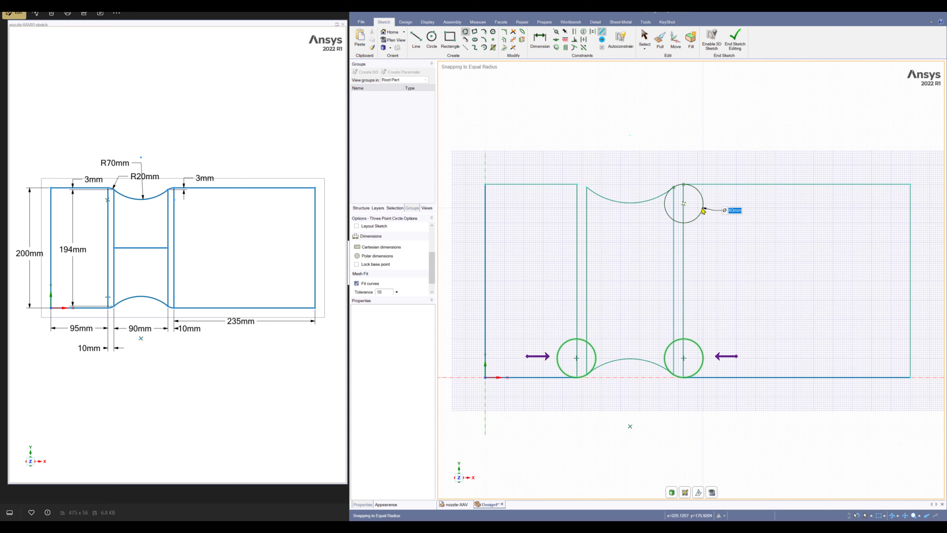
pyautogui.click(702, 211)
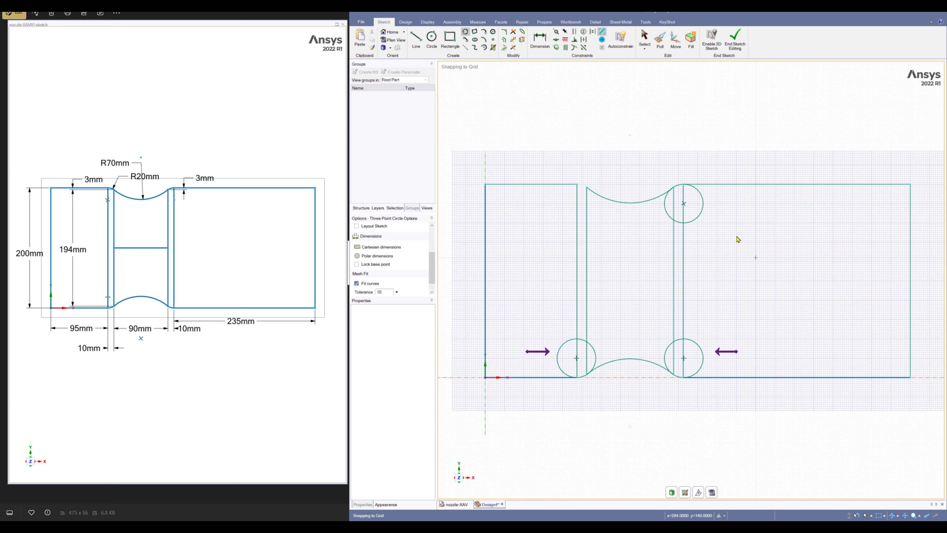
pyautogui.click(586, 187)
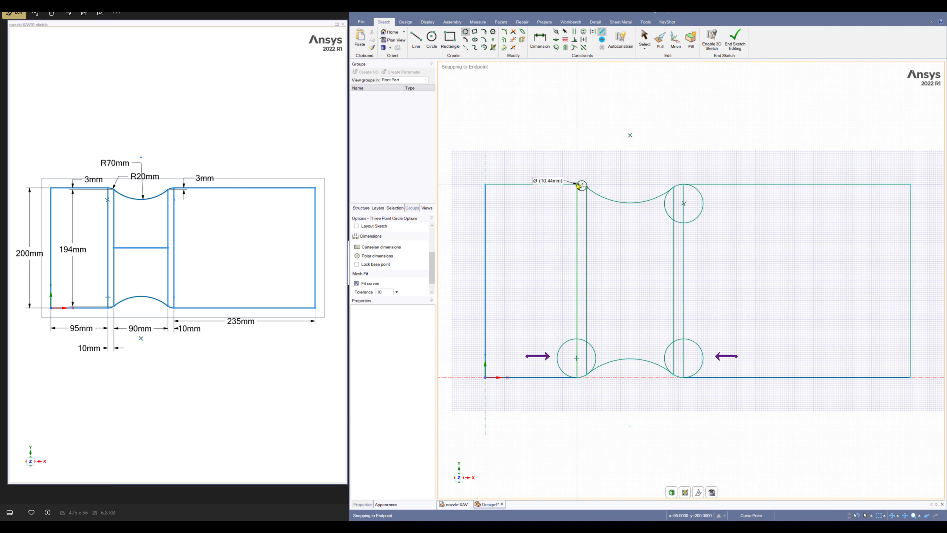
pyautogui.click(558, 205)
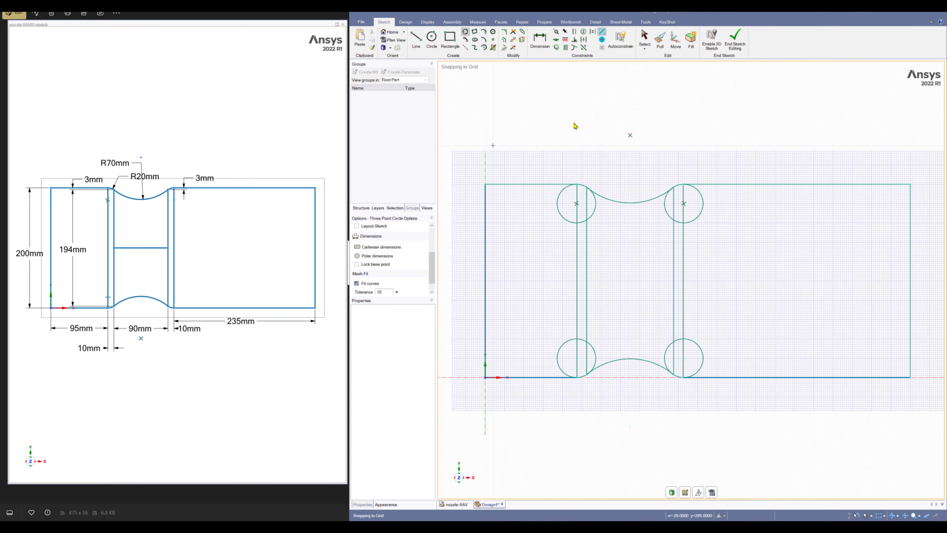
# Trim the upper-left 40 mm circle to the transition arc between the first rectangle and the throat, and remove the overlapping curve piece there
pyautogui.scroll(2, 569, 166)
pyautogui.scroll(5, 575, 156)
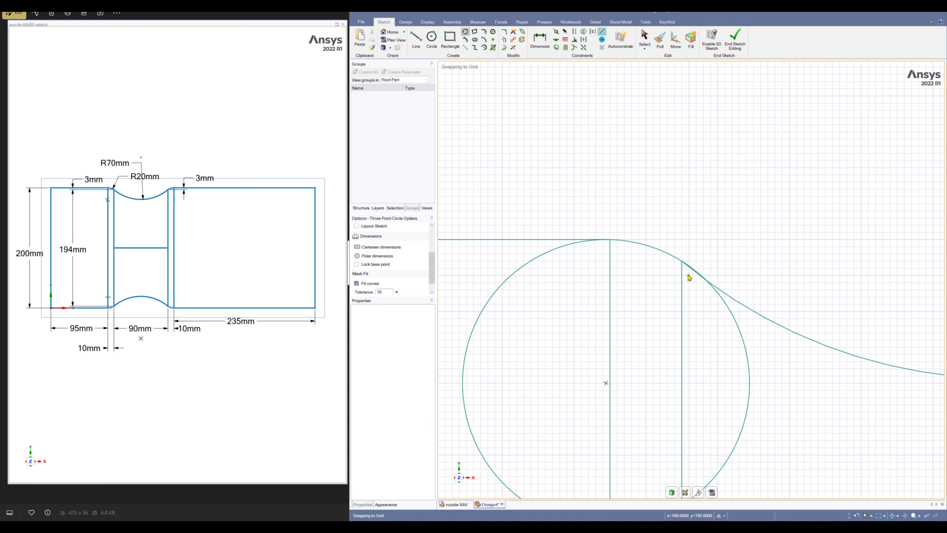
pyautogui.scroll(3, 687, 272)
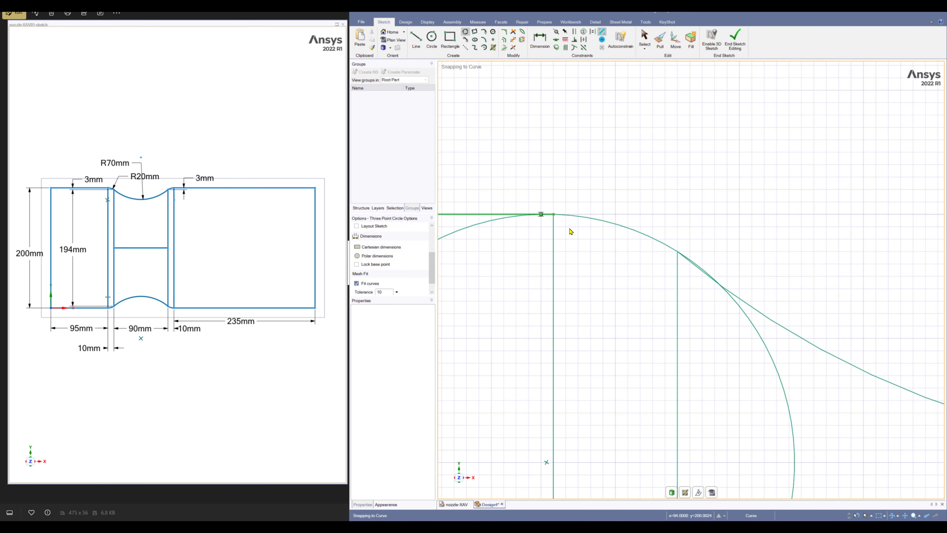
pyautogui.scroll(-4, 592, 300)
pyautogui.keyDown('shift'); pyautogui.moveTo(593, 324); pyautogui.dragTo(623, 267, button='middle'); pyautogui.keyUp('shift')
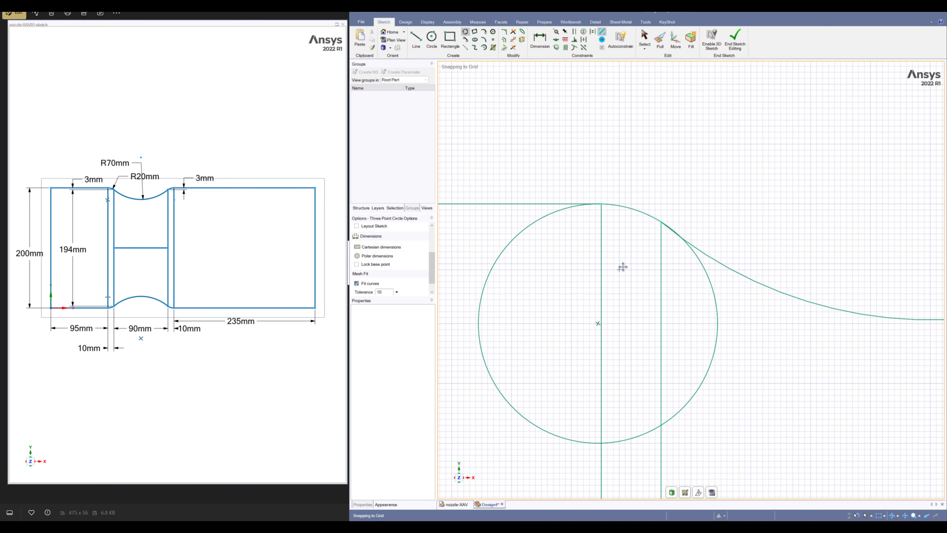
pyautogui.scroll(1, 551, 194)
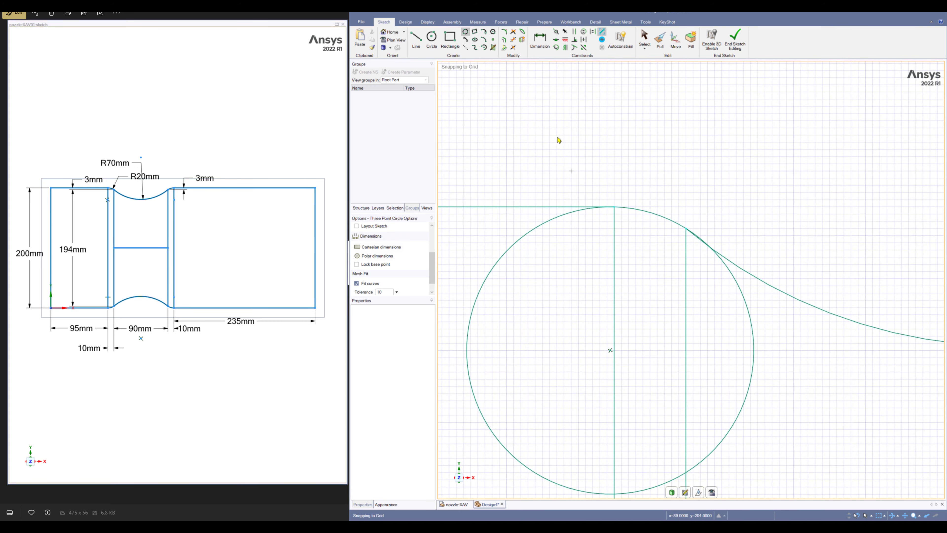
pyautogui.click(513, 39)
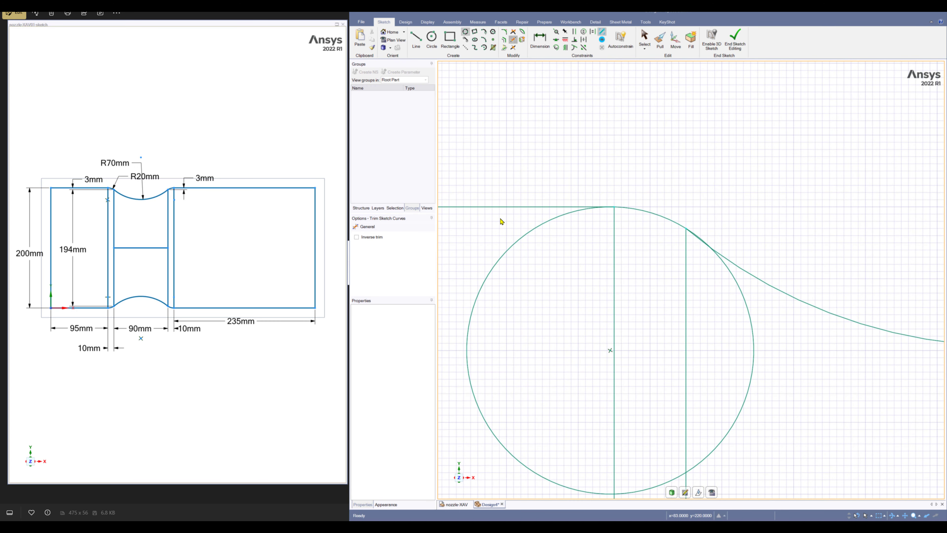
pyautogui.click(526, 235)
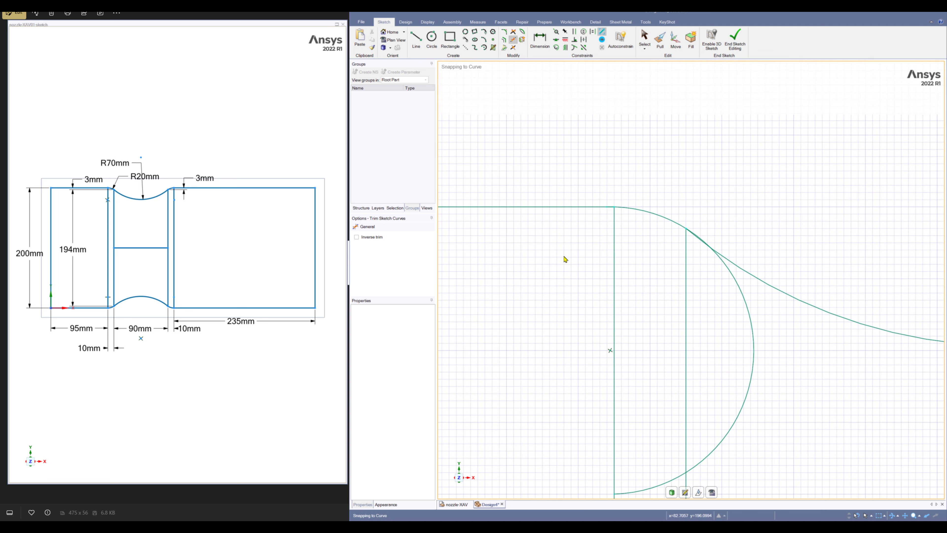
pyautogui.click(659, 490)
pyautogui.click(742, 401)
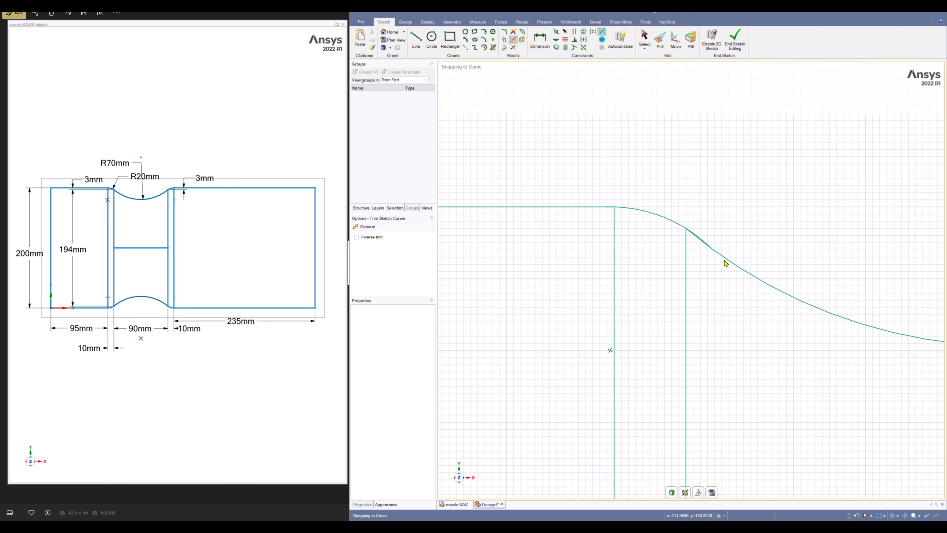
pyautogui.click(703, 240)
# Move the upper-left transition arc's overshooting endpoint onto the first rectangle's upper-right corner
pyautogui.scroll(5, 611, 205)
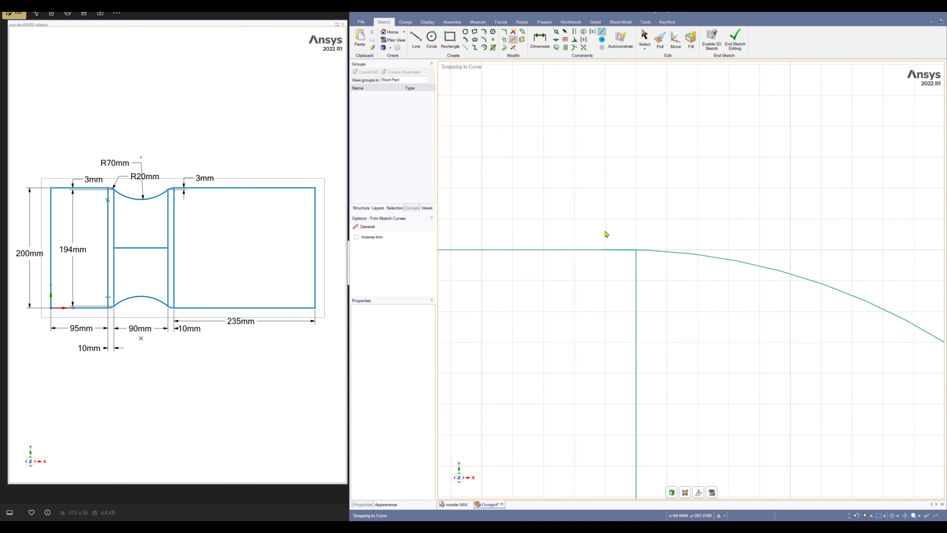
pyautogui.scroll(2, 621, 241)
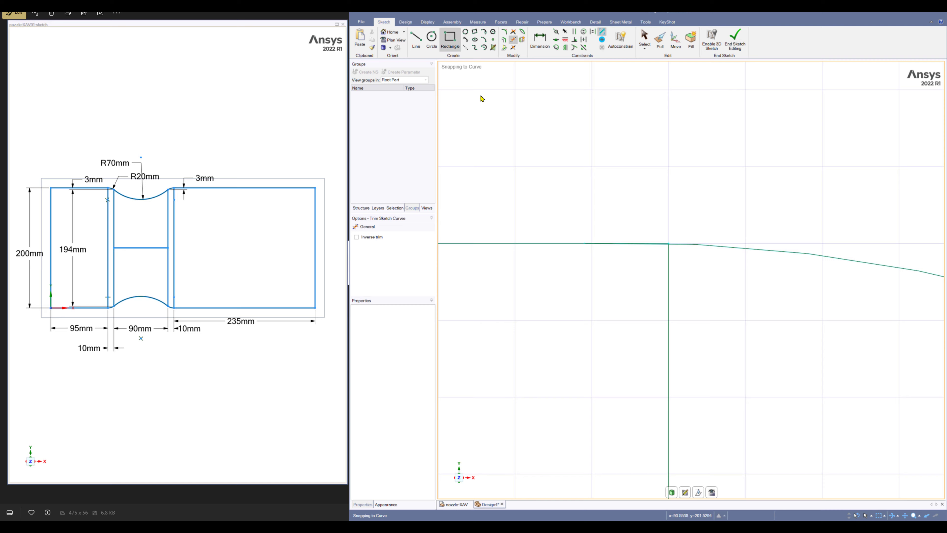
pyautogui.press('s')
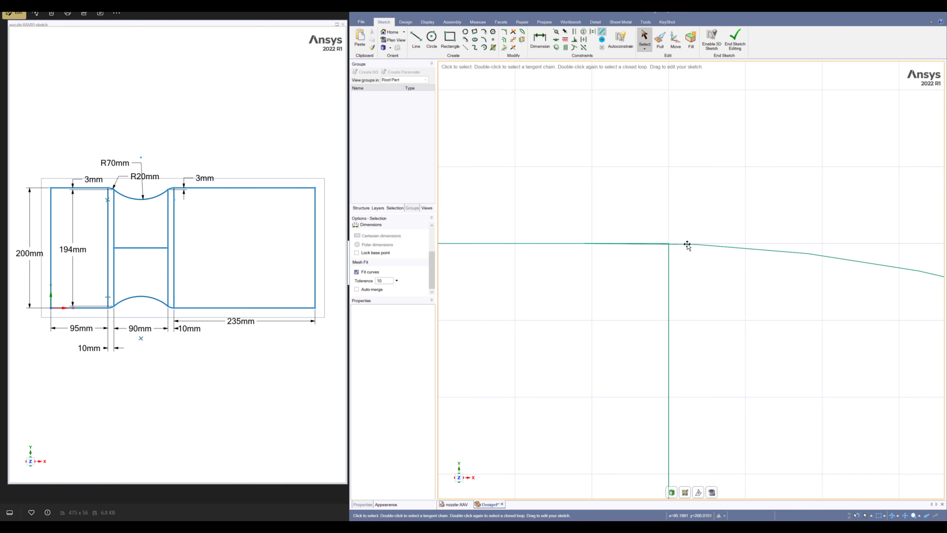
pyautogui.click(700, 246)
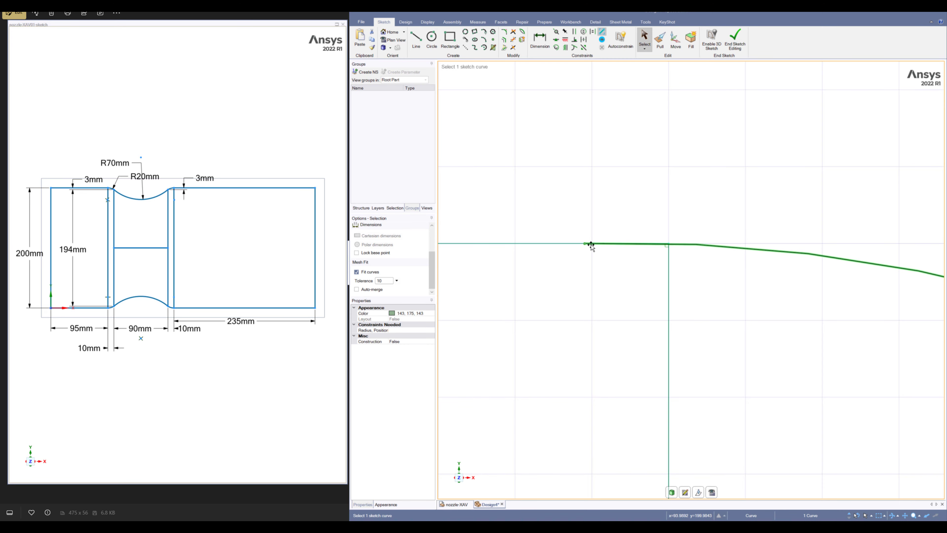
pyautogui.moveTo(585, 243); pyautogui.dragTo(677, 242)
pyautogui.click(752, 209)
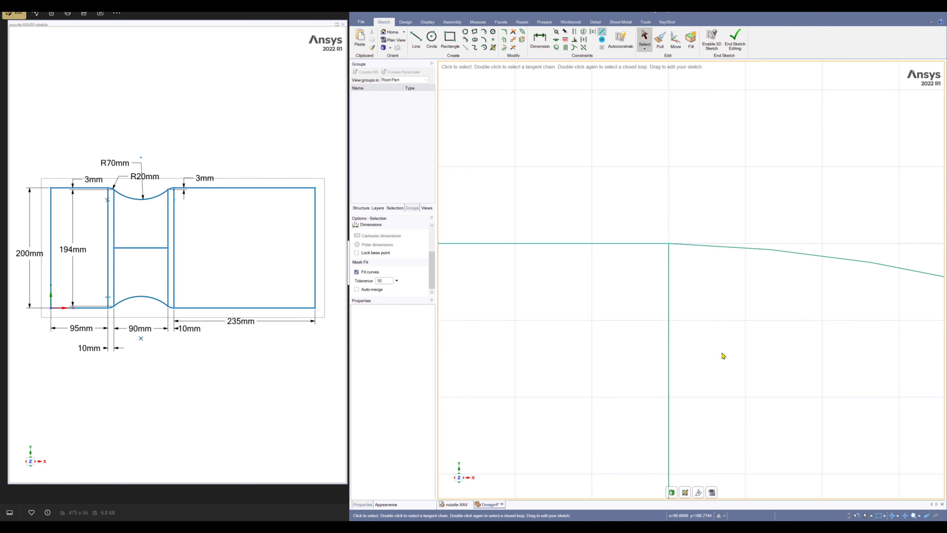
pyautogui.scroll(-2, 725, 366)
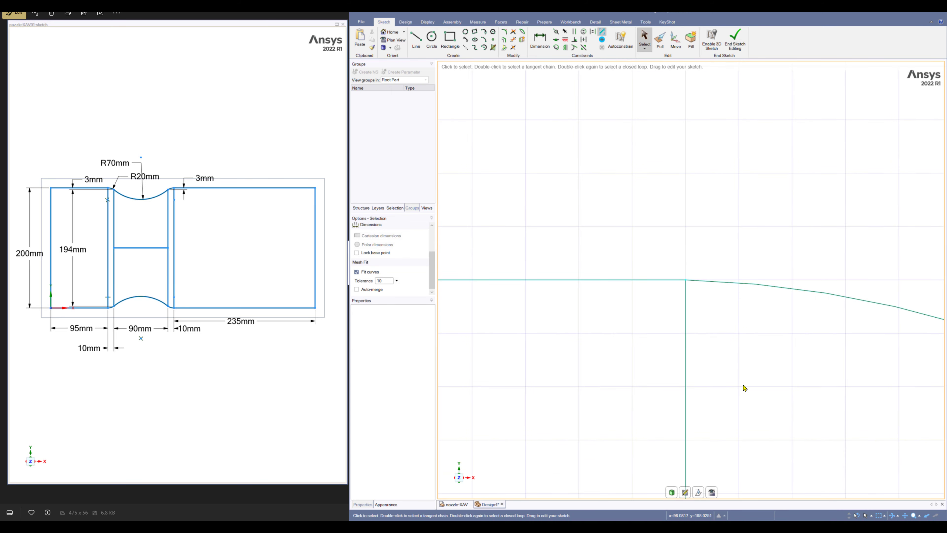
pyautogui.press('z')
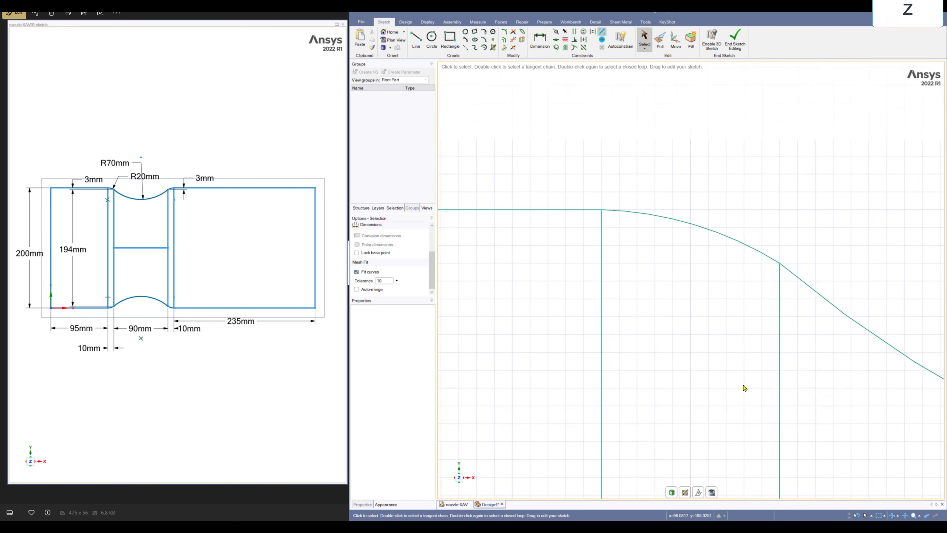
# Trim the upper-right 40 mm circle to the transition arc between the throat and the outlet rectangle, and remove the overlapping curve piece there
pyautogui.scroll(5, 683, 158)
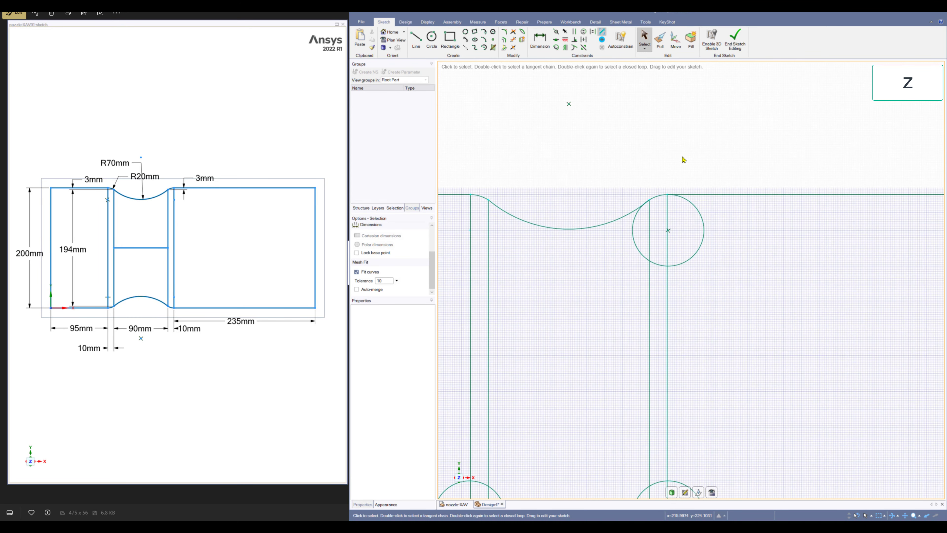
pyautogui.scroll(5, 681, 171)
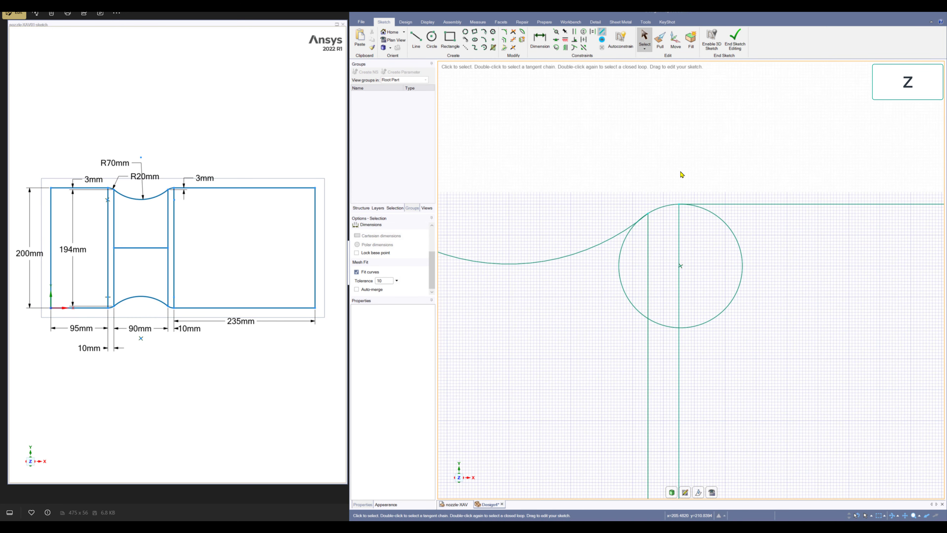
pyautogui.keyDown('ctrl'); pyautogui.moveTo(651, 328); pyautogui.dragTo(648, 230, button='middle'); pyautogui.keyUp('ctrl')
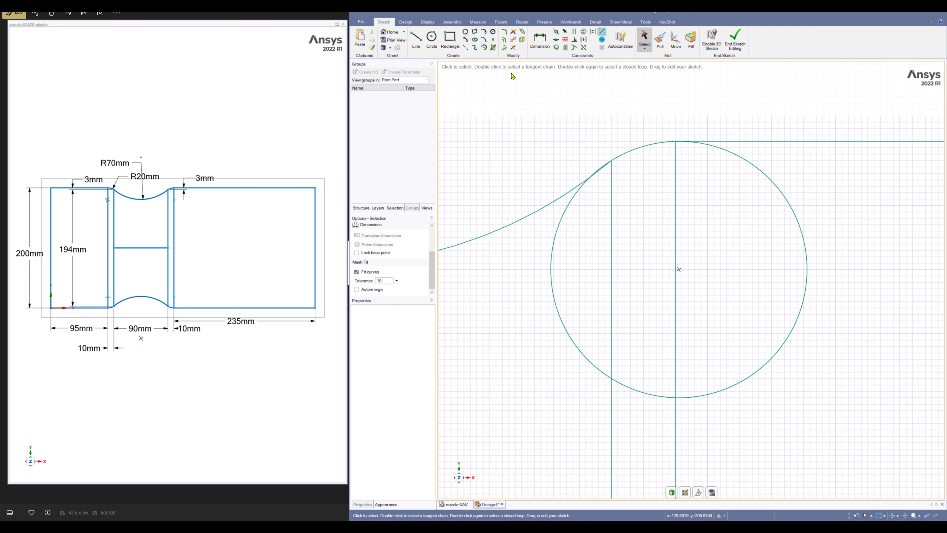
pyautogui.click(514, 40)
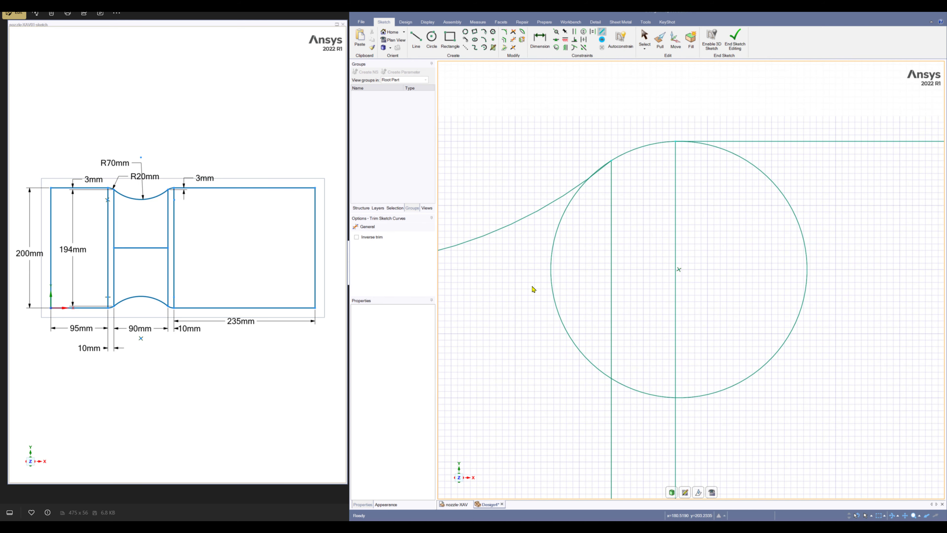
pyautogui.click(551, 268)
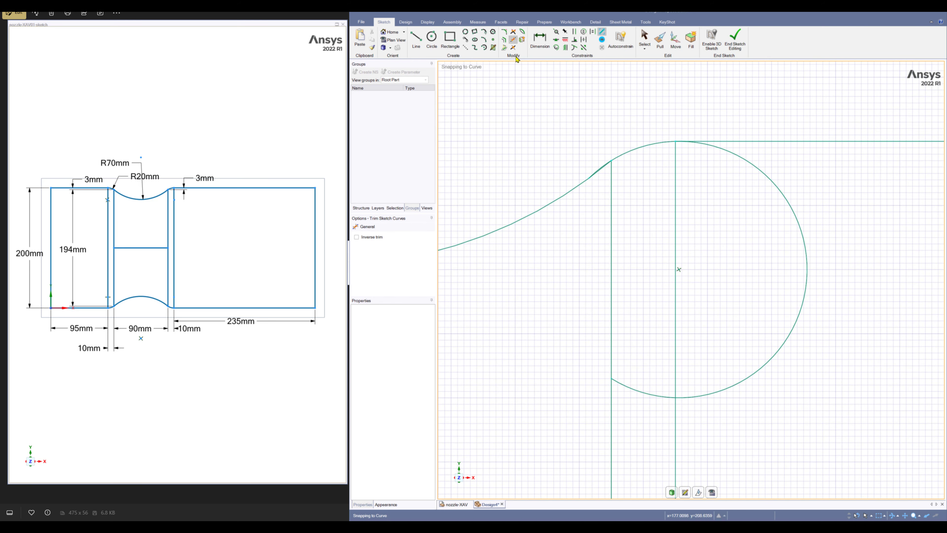
pyautogui.click(659, 396)
pyautogui.click(712, 395)
pyautogui.scroll(2, 628, 132)
pyautogui.scroll(1, 614, 149)
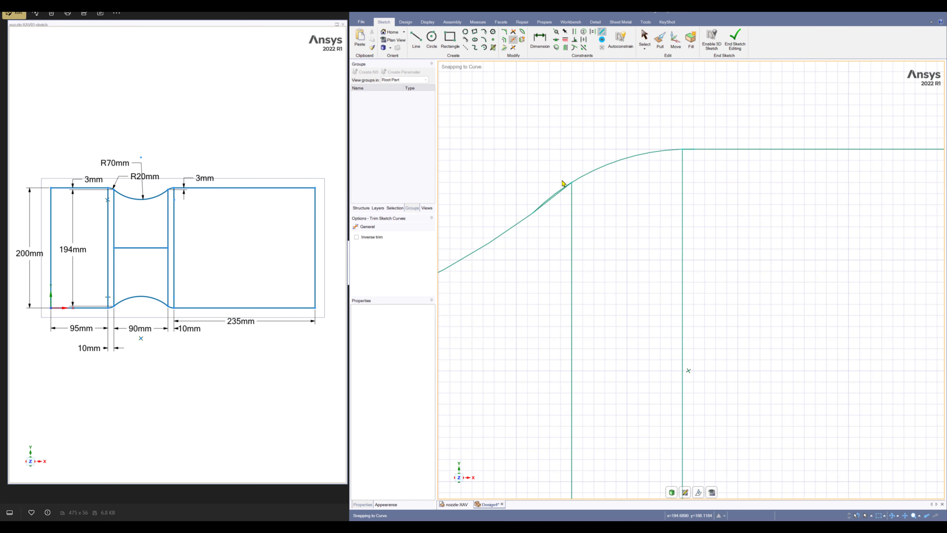
pyautogui.scroll(1, 556, 194)
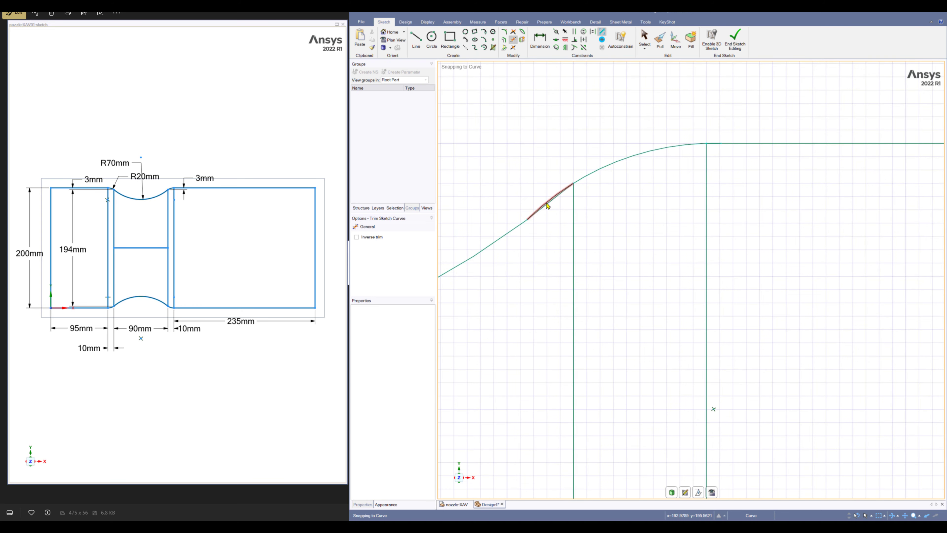
pyautogui.scroll(2, 609, 165)
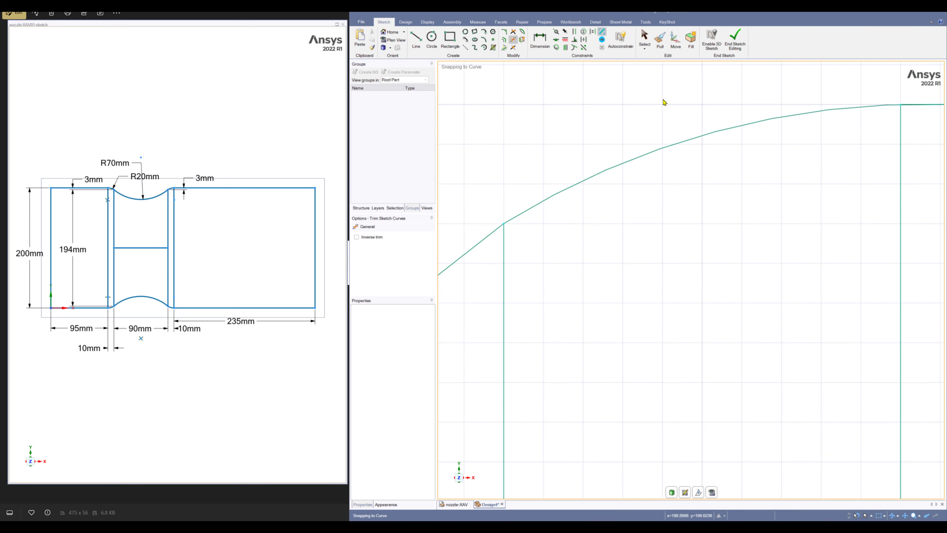
# Move the upper-right transition arc's overshooting endpoint onto the outlet rectangle's upper-left corner
pyautogui.keyDown('shift'); pyautogui.moveTo(797, 186); pyautogui.dragTo(669, 256, button='middle'); pyautogui.keyUp('shift')
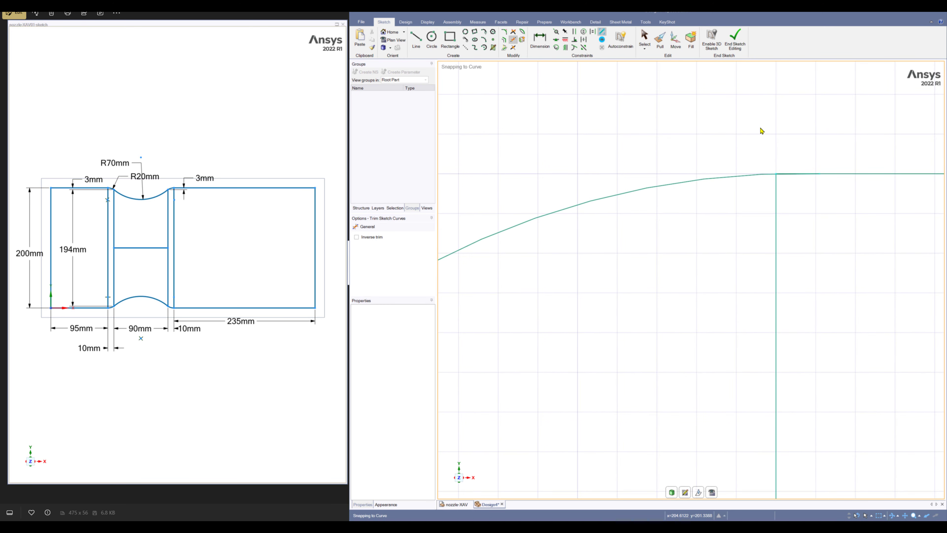
pyautogui.press('Escape')
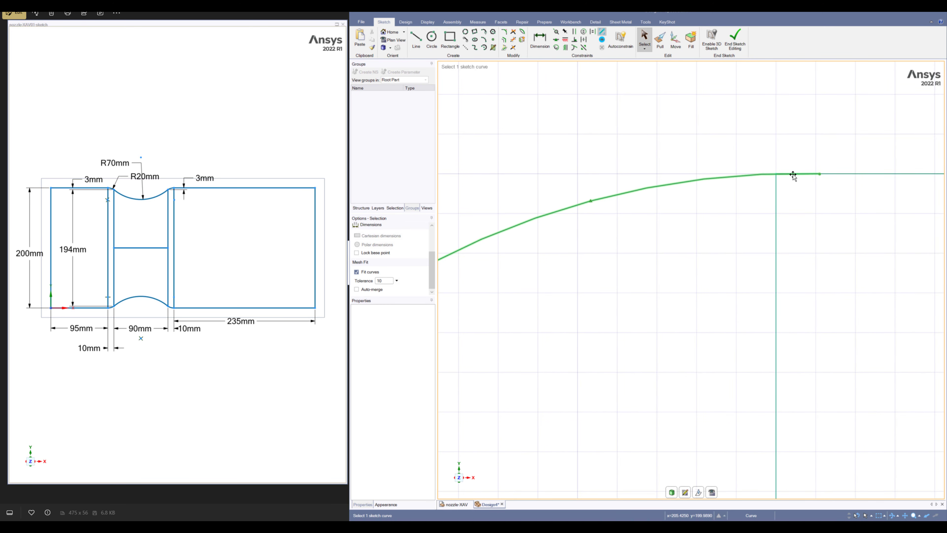
pyautogui.click(737, 177)
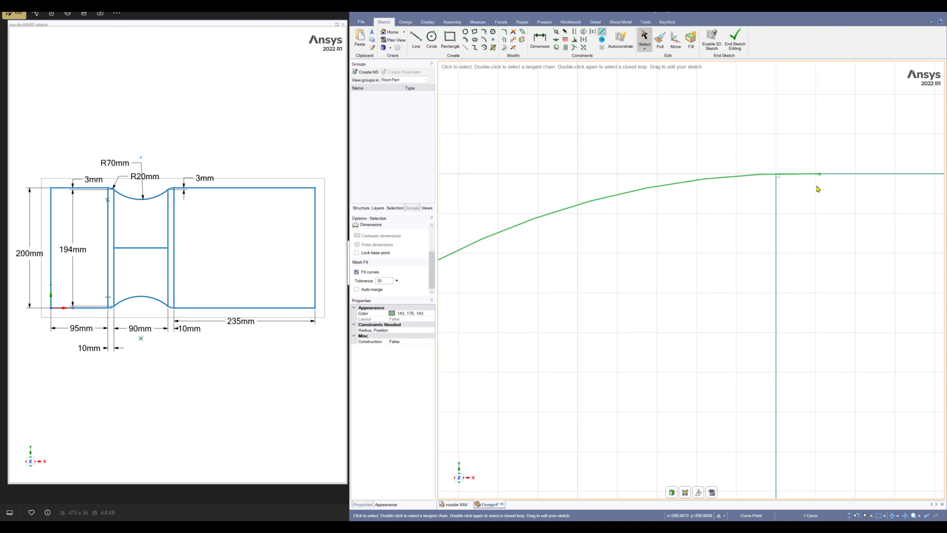
pyautogui.moveTo(819, 174); pyautogui.dragTo(776, 173)
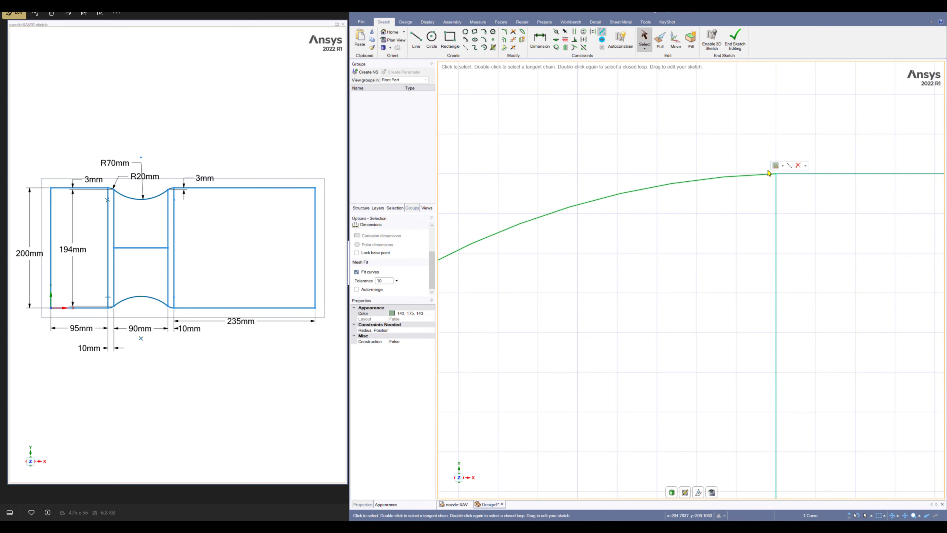
pyautogui.click(670, 378)
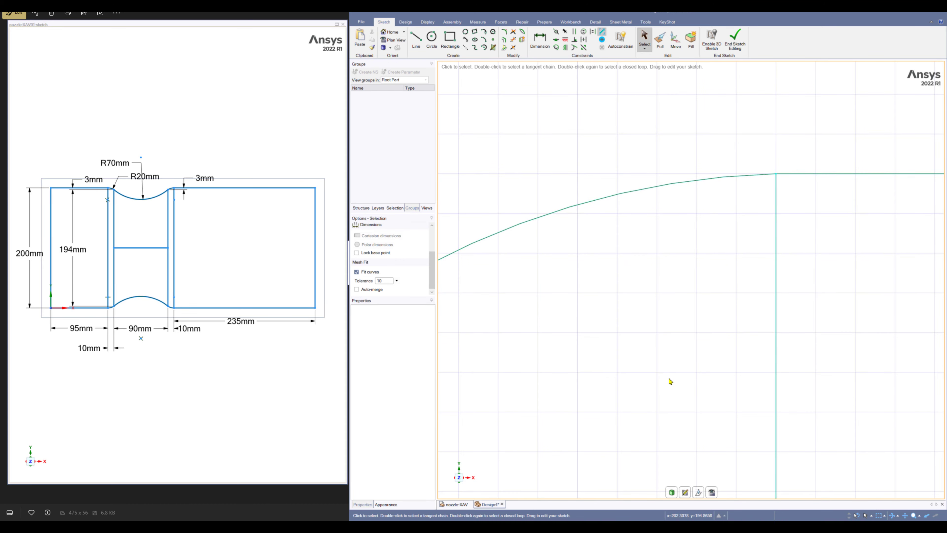
# Trim the lower-left 40 mm circle to the transition arc between the inlet rectangle and the throat, and remove the overlapping curve piece there
pyautogui.scroll(-10, 670, 382)
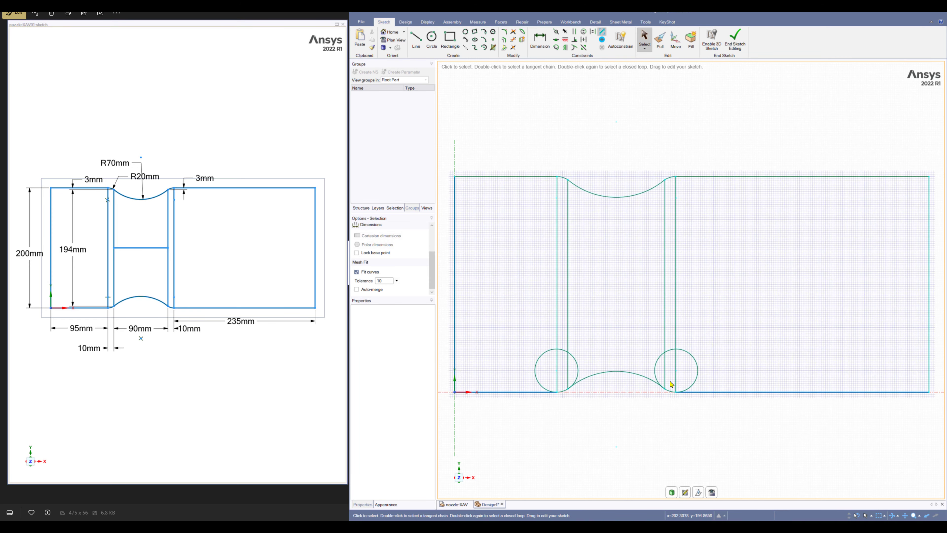
pyautogui.scroll(8, 694, 339)
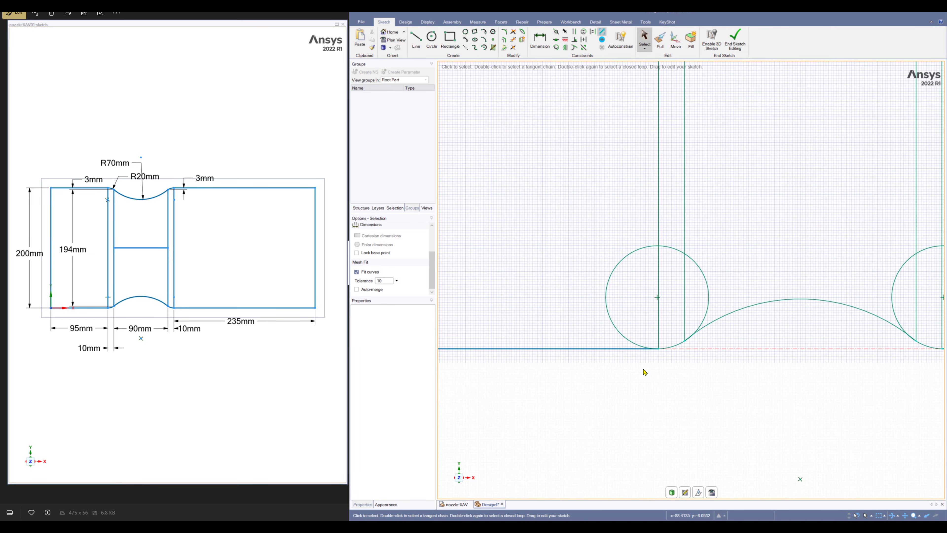
pyautogui.scroll(5, 740, 269)
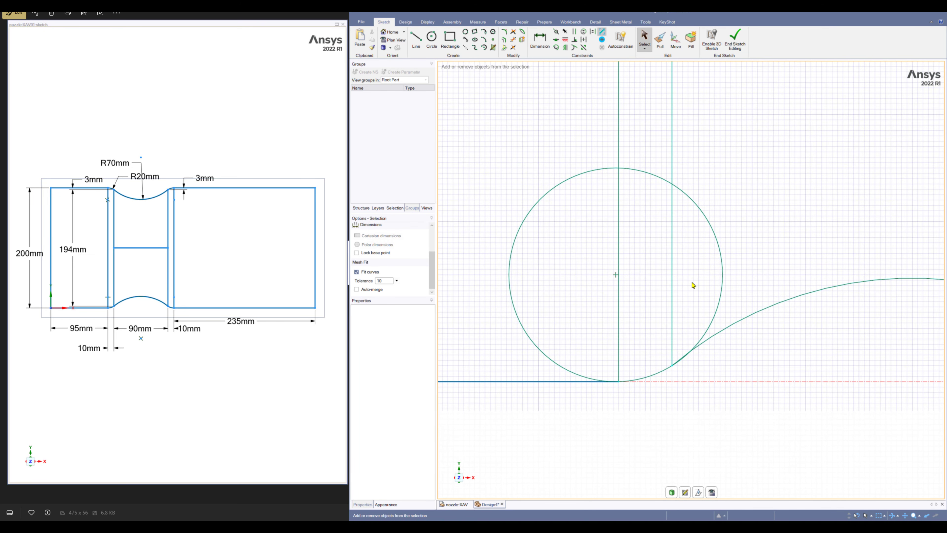
pyautogui.scroll(1, 690, 283)
pyautogui.click(513, 39)
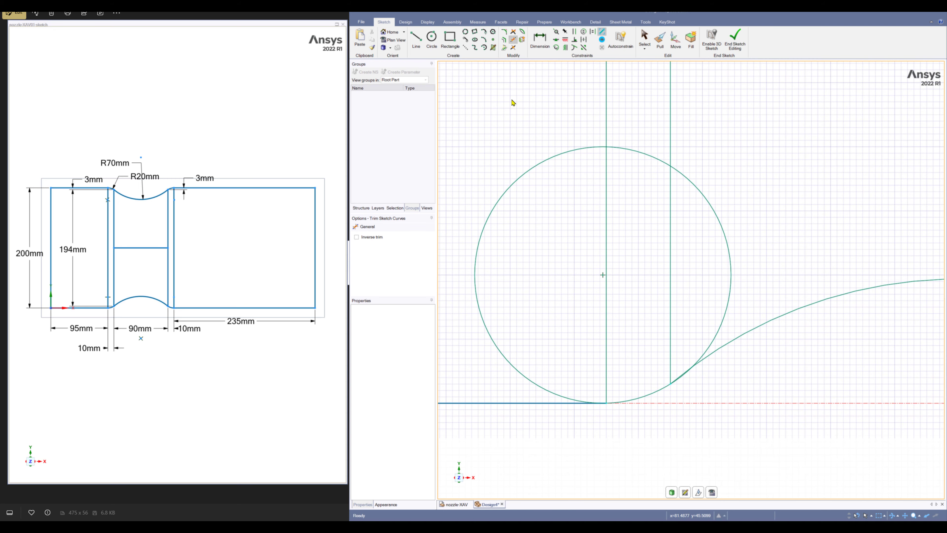
pyautogui.click(582, 151)
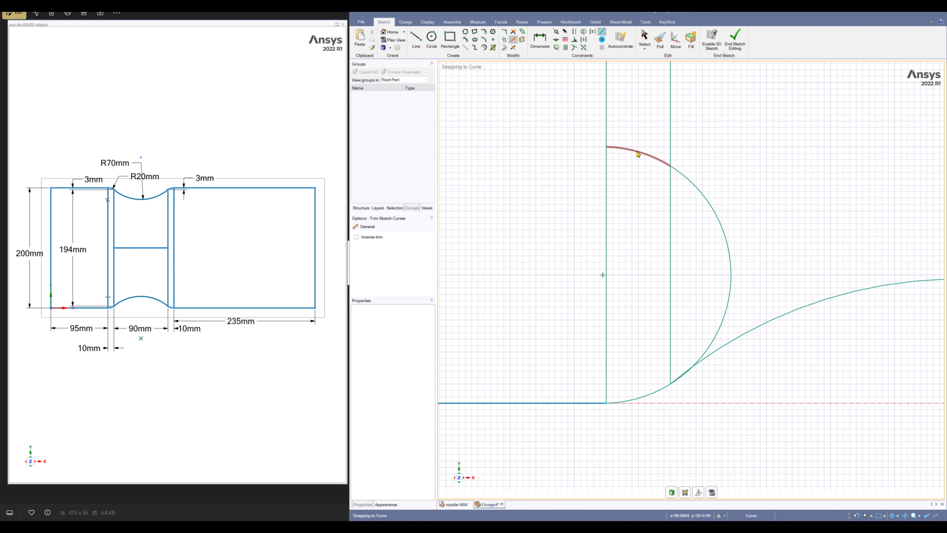
pyautogui.click(637, 153)
pyautogui.click(710, 211)
pyautogui.scroll(2, 685, 378)
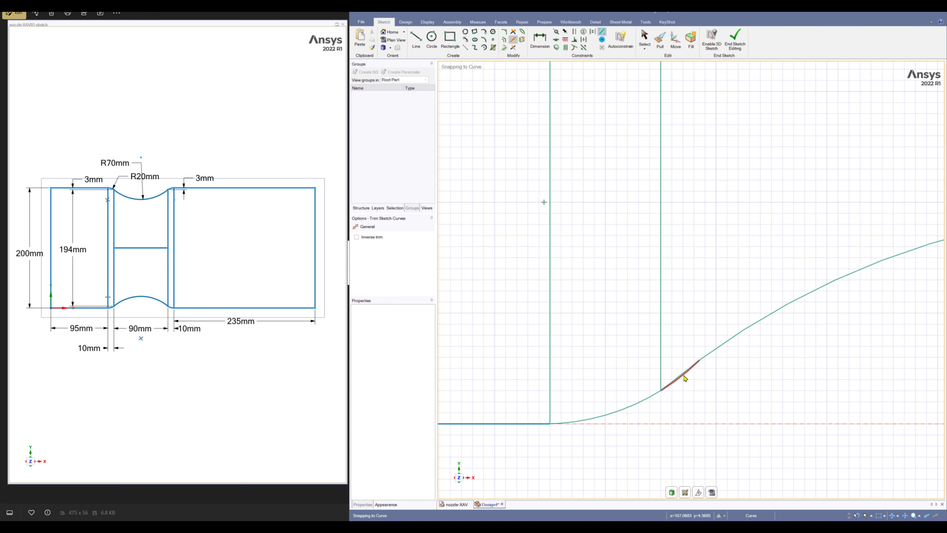
pyautogui.click(685, 378)
# Select the lower-left transition arc and check its endpoint against the inlet rectangle's lower-right corner
pyautogui.scroll(2, 683, 380)
pyautogui.keyDown('ctrl'); pyautogui.moveTo(725, 364); pyautogui.dragTo(831, 308, button='middle'); pyautogui.keyUp('ctrl')
pyautogui.press('s')
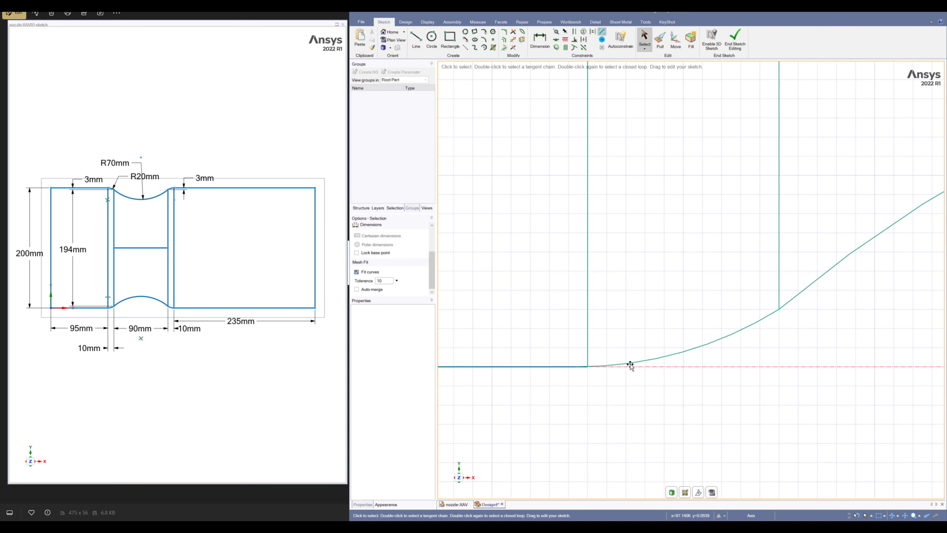
pyautogui.click(634, 364)
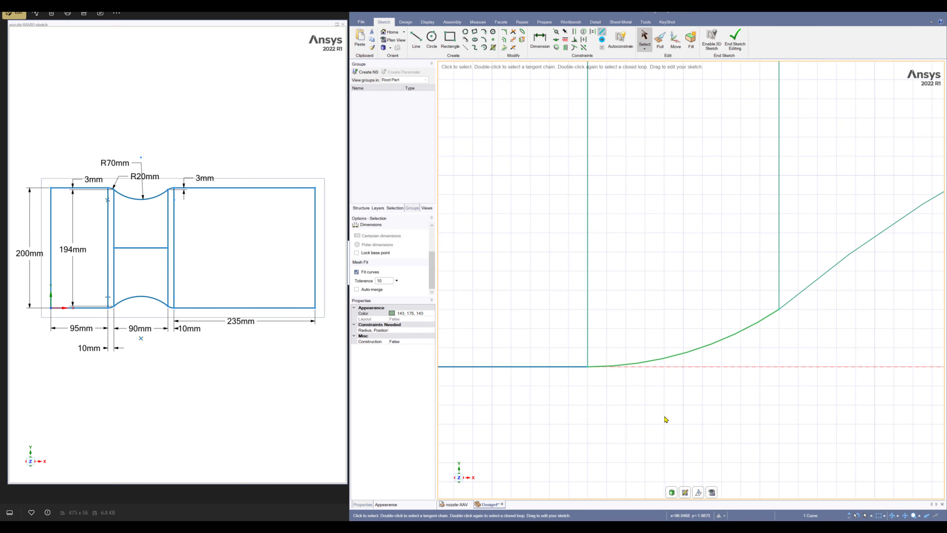
pyautogui.scroll(1, 685, 427)
pyautogui.scroll(1, 685, 428)
pyautogui.click(687, 421)
# Trim the lower-right 40 mm circle to the transition arc between the throat and the outlet rectangle, and remove the overlapping curve piece there
pyautogui.press('z')
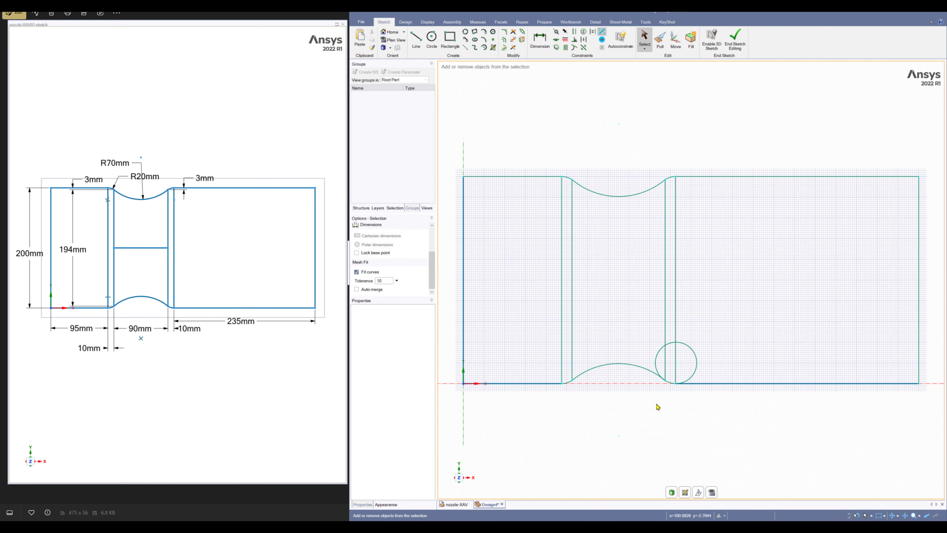
pyautogui.scroll(2, 686, 331)
pyautogui.scroll(6, 687, 331)
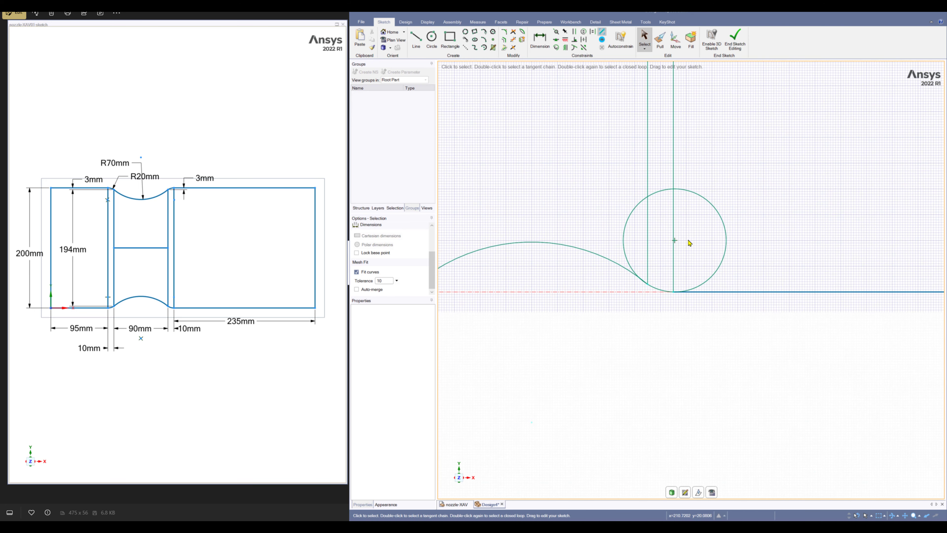
pyautogui.scroll(3, 682, 258)
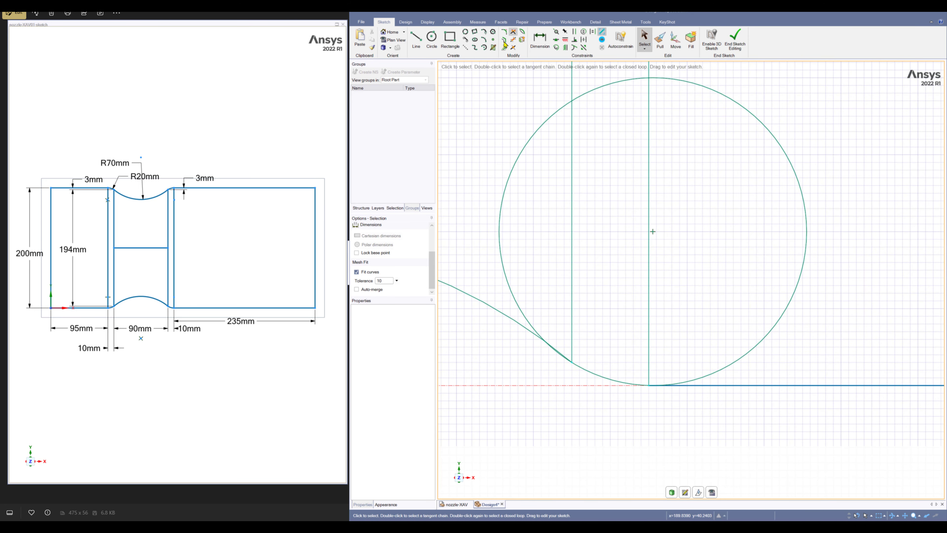
pyautogui.click(513, 39)
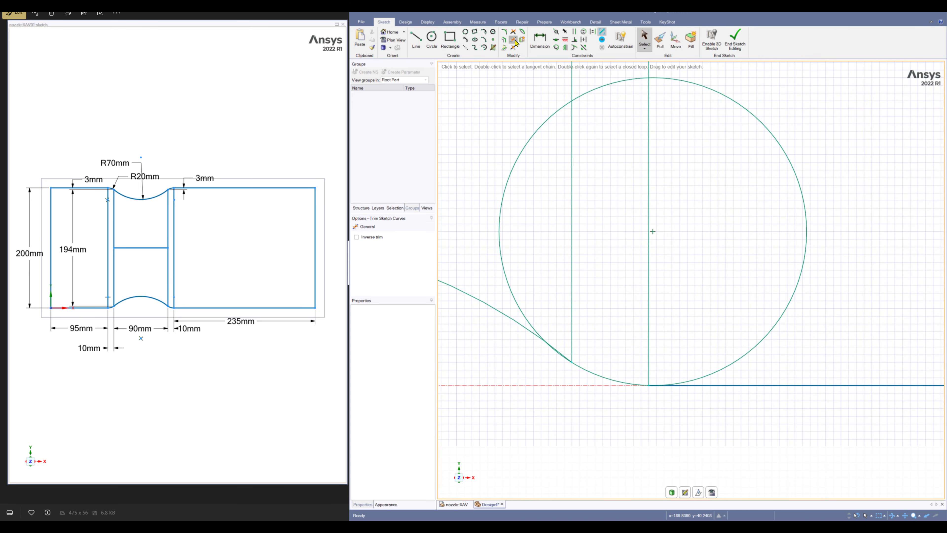
pyautogui.click(534, 135)
pyautogui.click(592, 91)
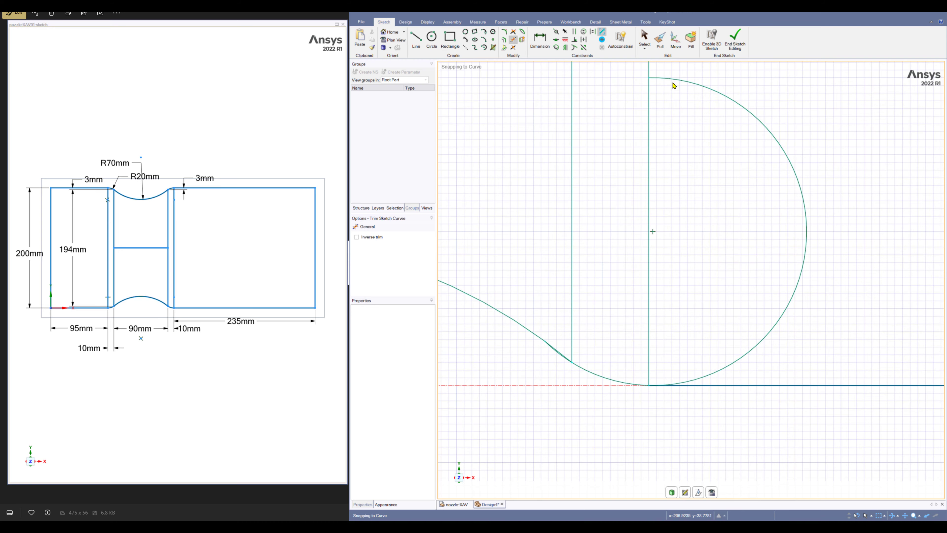
pyautogui.click(682, 84)
pyautogui.scroll(3, 518, 343)
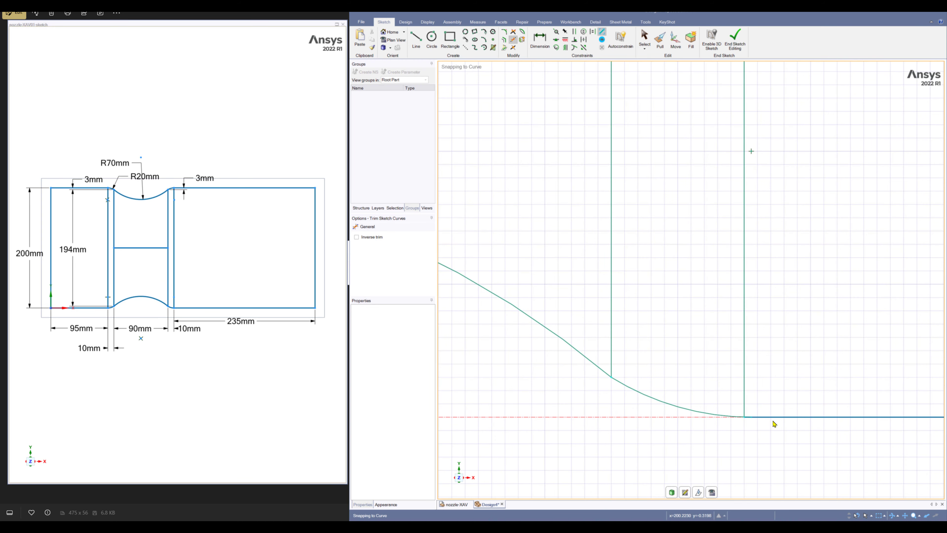
# Move the lower-right transition arc's overshooting endpoint onto the outlet rectangle's lower-left corner
pyautogui.scroll(2, 776, 423)
pyautogui.press('s')
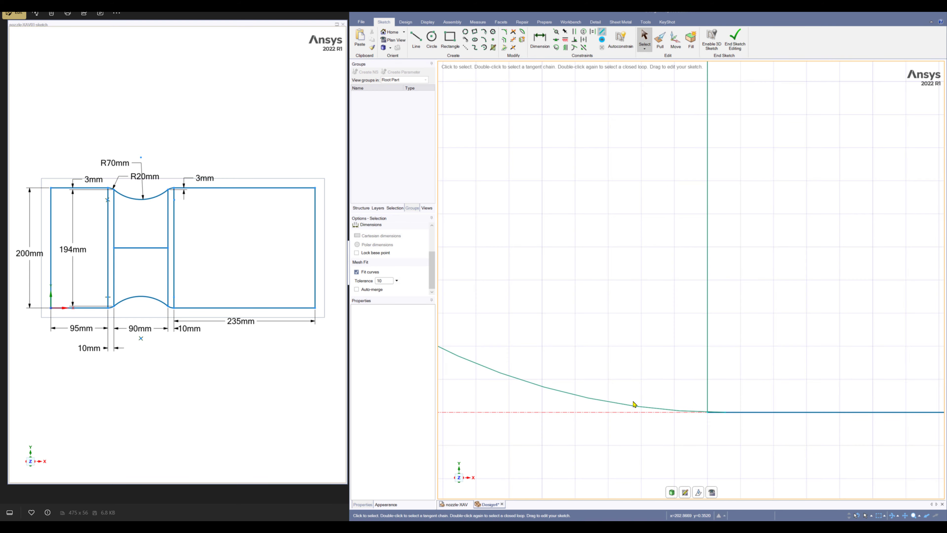
pyautogui.click(725, 413)
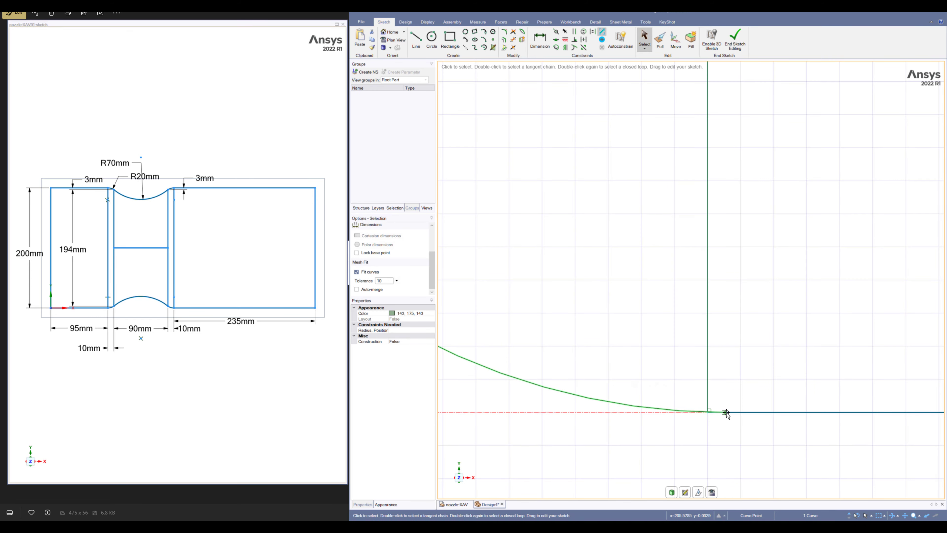
pyautogui.moveTo(727, 412); pyautogui.dragTo(709, 412)
pyautogui.scroll(-1, 725, 459)
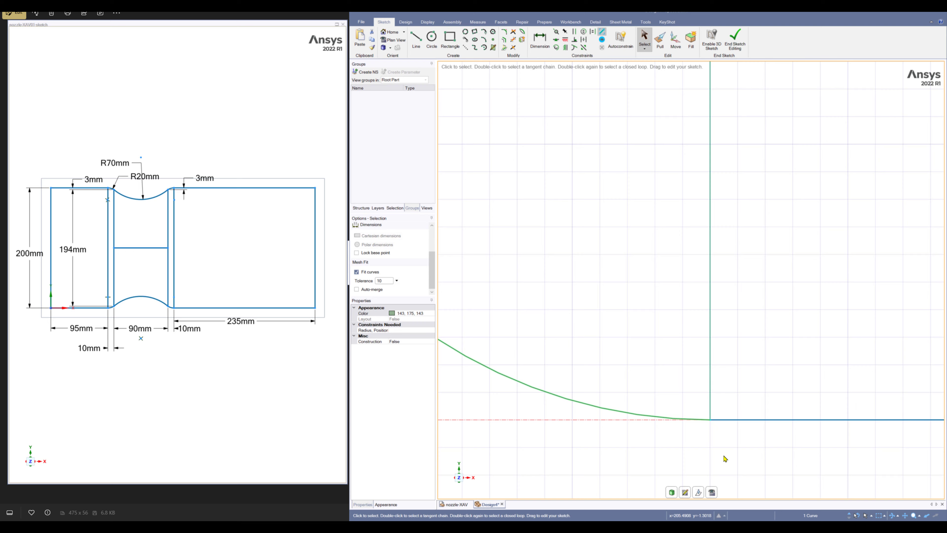
pyautogui.click(659, 444)
# Draw a 90 mm horizontal line across the throat between the midpoints of its two vertical edges
pyautogui.press('z')
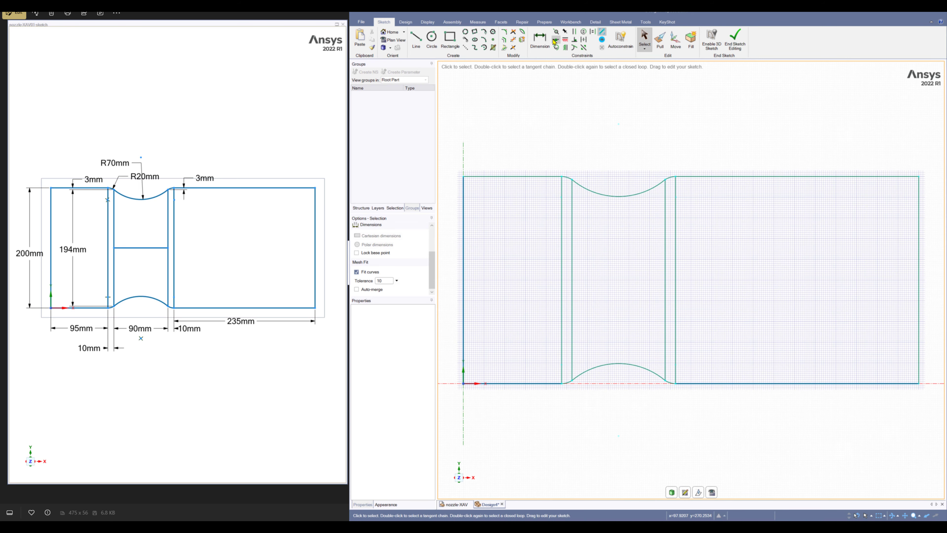
pyautogui.click(416, 38)
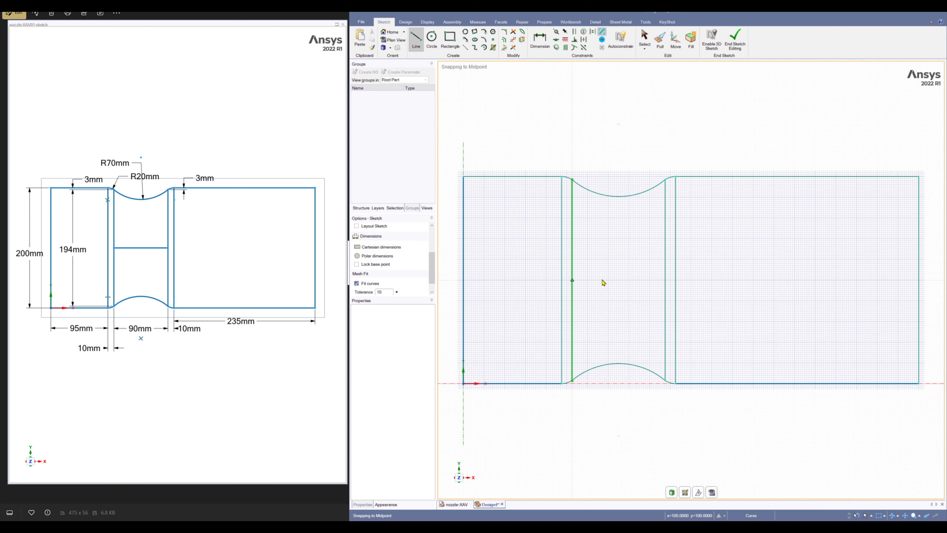
pyautogui.click(573, 280)
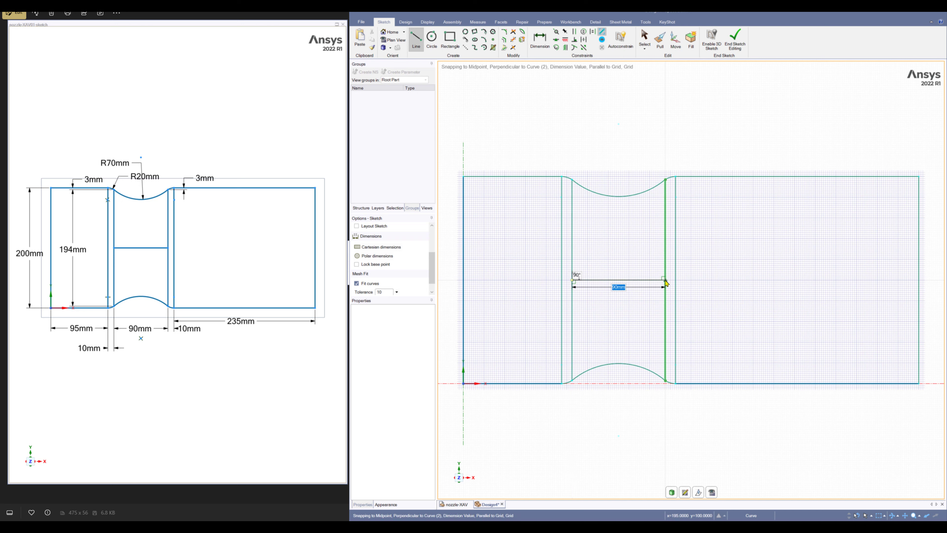
pyautogui.click(665, 280)
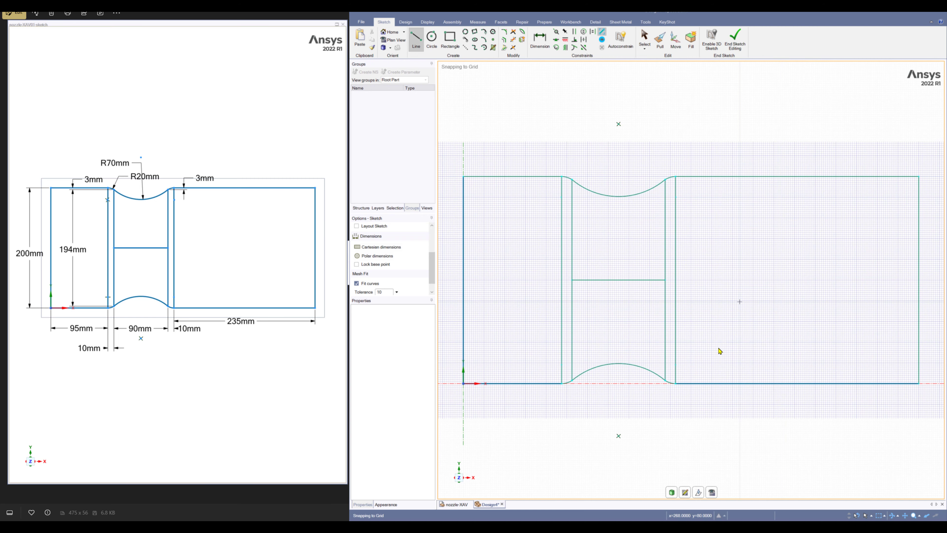
pyautogui.moveTo(731, 343)
pyautogui.keyDown('shift'); pyautogui.mouseDown(button='middle')
pyautogui.moveTo(779, 328)
pyautogui.moveTo(733, 345)
pyautogui.mouseUp(button='middle'); pyautogui.keyUp('shift')
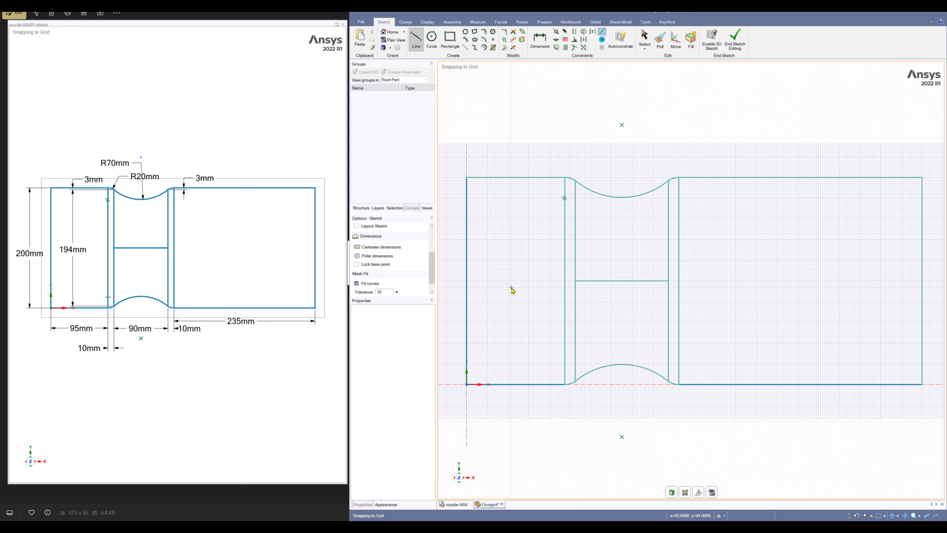
# Leave the Line tool and select the inlet rectangle's outer vertical edge and upper edge to examine their constraints
pyautogui.keyDown('shift'); pyautogui.moveTo(511, 287); pyautogui.dragTo(525, 280, button='middle'); pyautogui.keyUp('shift')
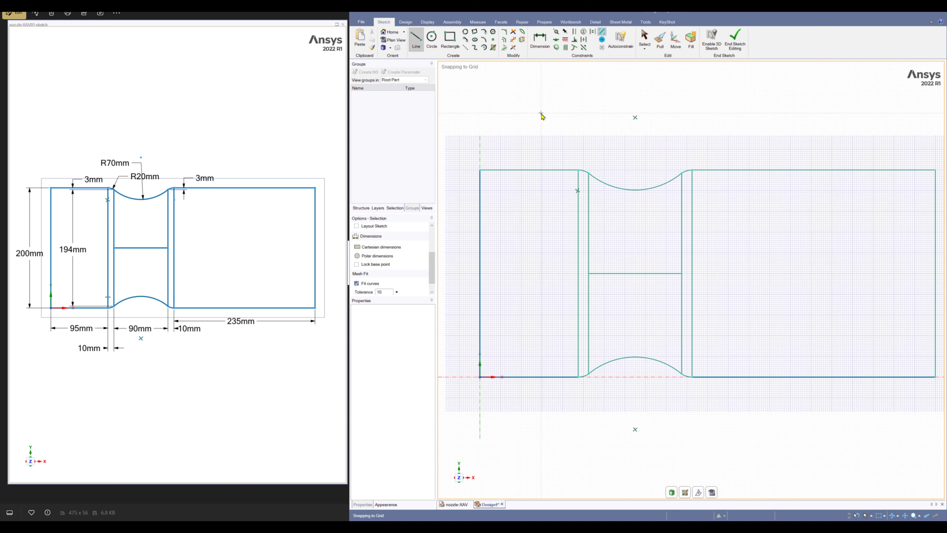
pyautogui.press('Escape')
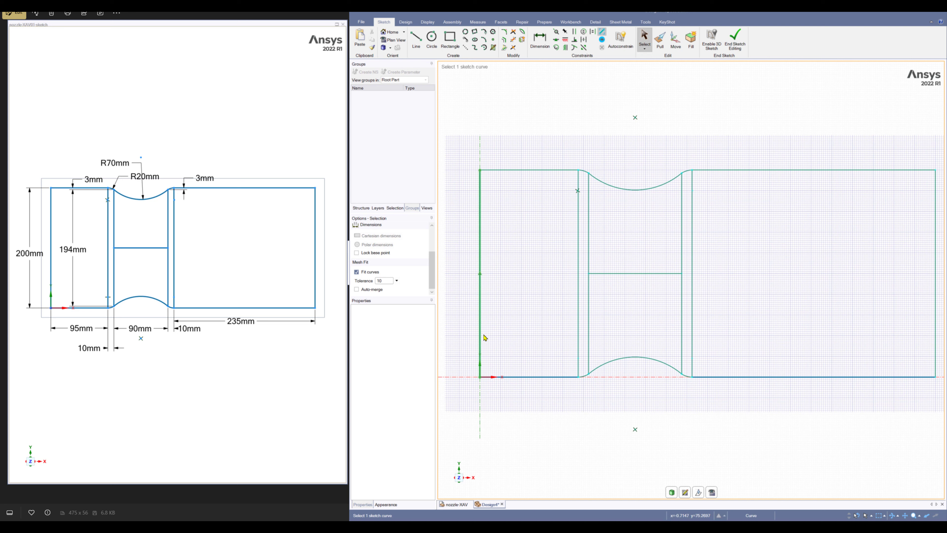
pyautogui.click(479, 263)
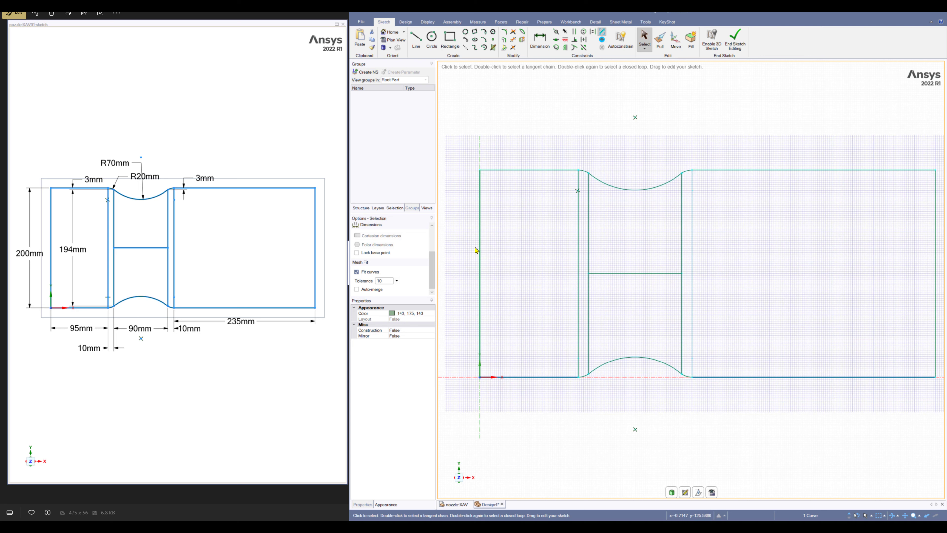
pyautogui.click(511, 250)
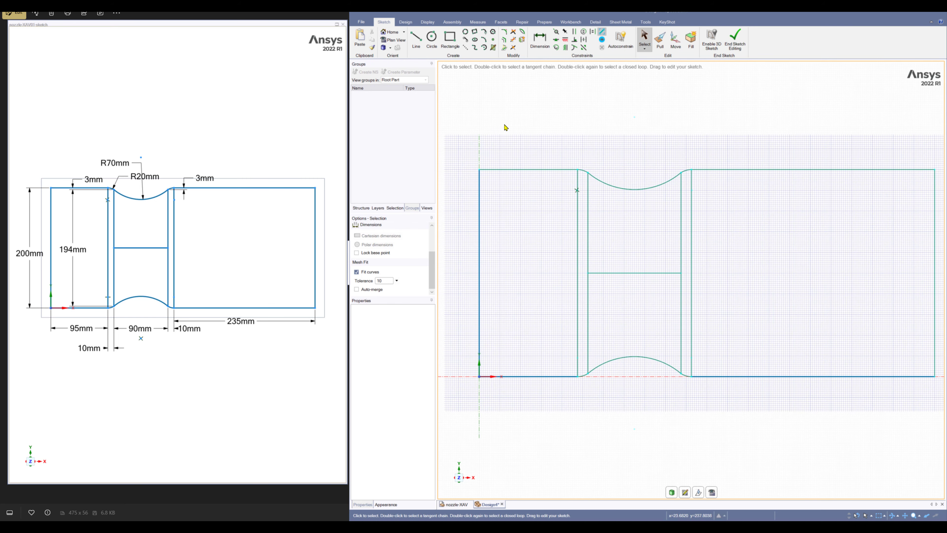
pyautogui.scroll(2, 505, 127)
pyautogui.click(555, 189)
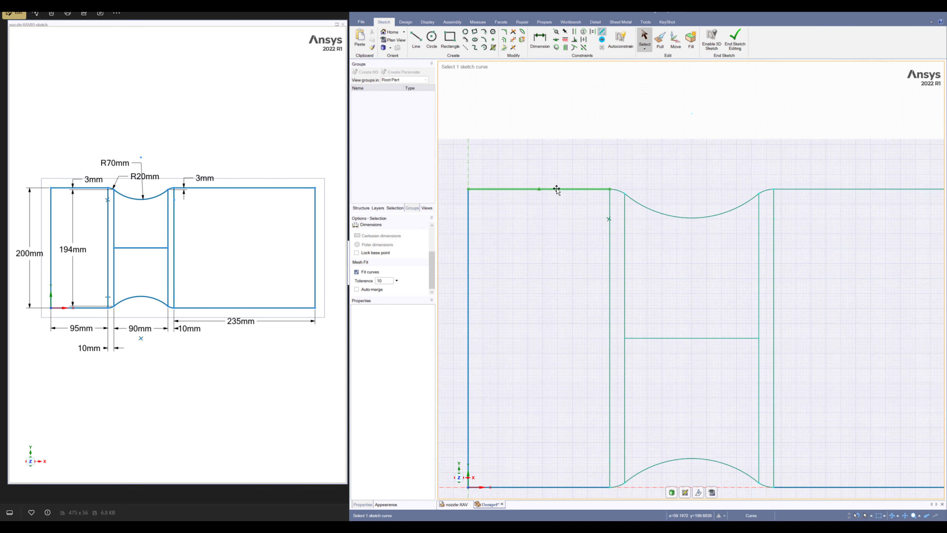
pyautogui.click(553, 189)
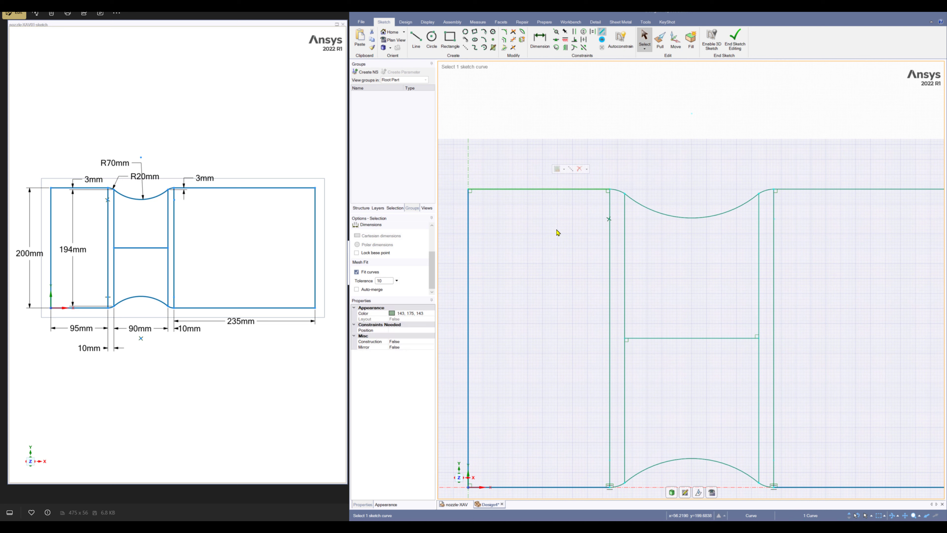
# Try to move the inlet rectangle's upper edge downward, and undo the move
pyautogui.moveTo(558, 189)
pyautogui.mouseDown()
pyautogui.moveTo(560, 116)
pyautogui.moveTo(551, 159)
pyautogui.moveTo(575, 217)
pyautogui.mouseUp()
pyautogui.click(573, 267)
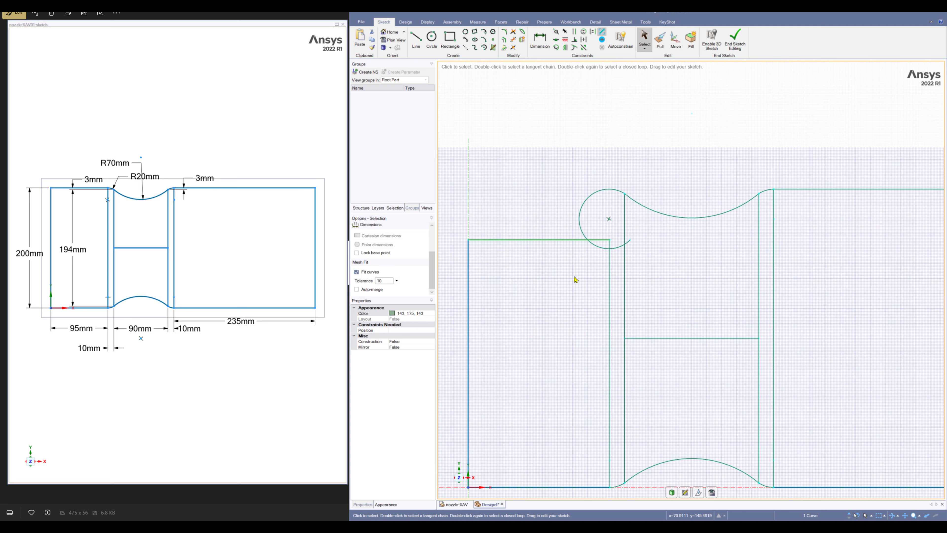
pyautogui.hotkey('ctrl', 'z')
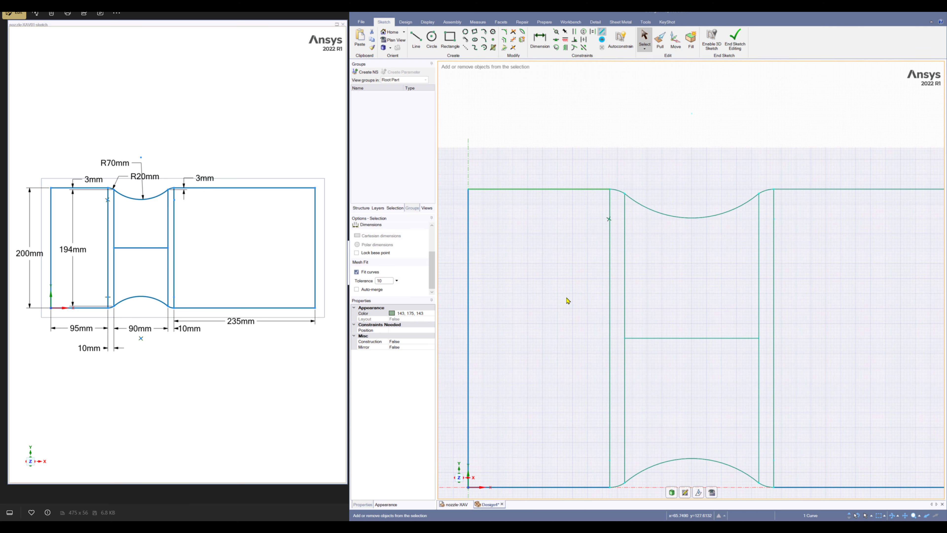
pyautogui.click(514, 156)
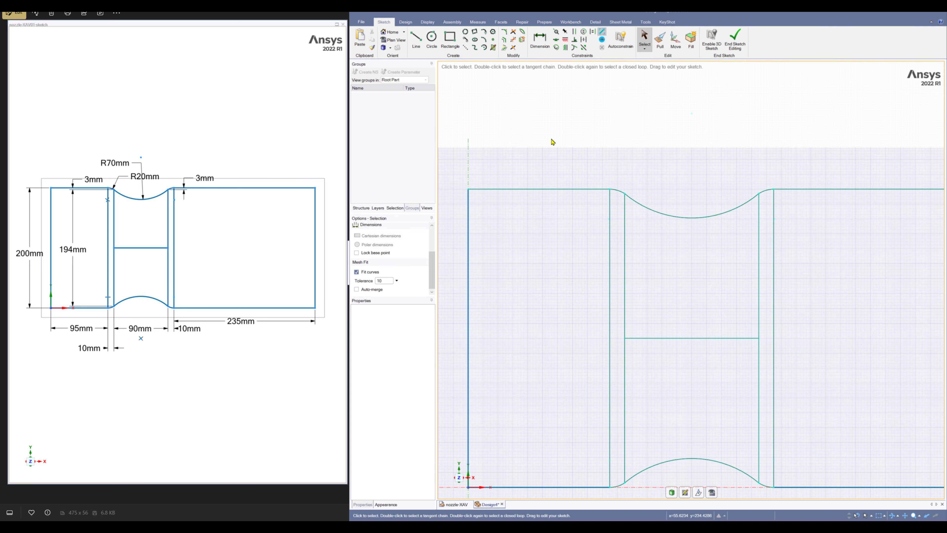
pyautogui.moveTo(532, 258)
pyautogui.keyDown('ctrl'); pyautogui.mouseDown(button='middle')
pyautogui.moveTo(549, 205)
pyautogui.moveTo(590, 201)
pyautogui.mouseUp(button='middle'); pyautogui.keyUp('ctrl')
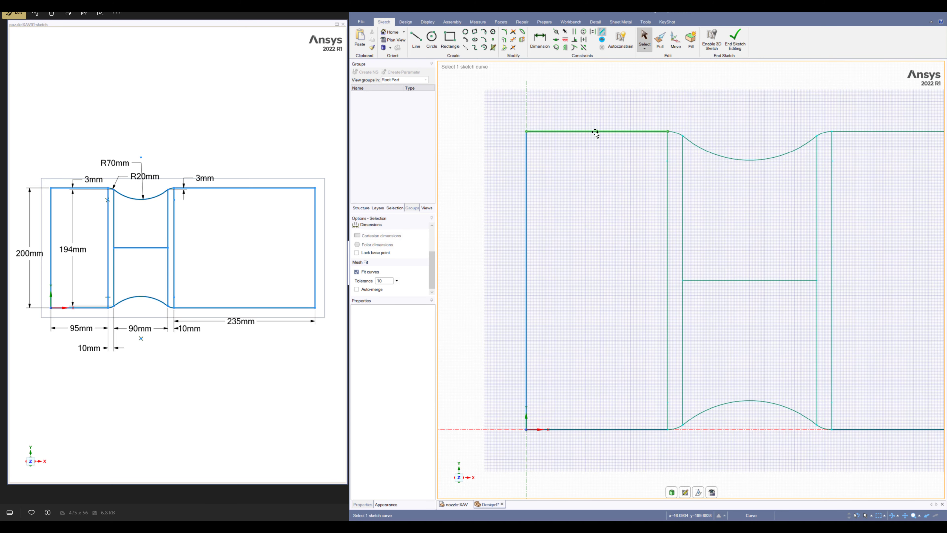
pyautogui.moveTo(595, 132)
pyautogui.mouseDown()
pyautogui.moveTo(596, 198)
pyautogui.moveTo(602, 141)
pyautogui.mouseUp()
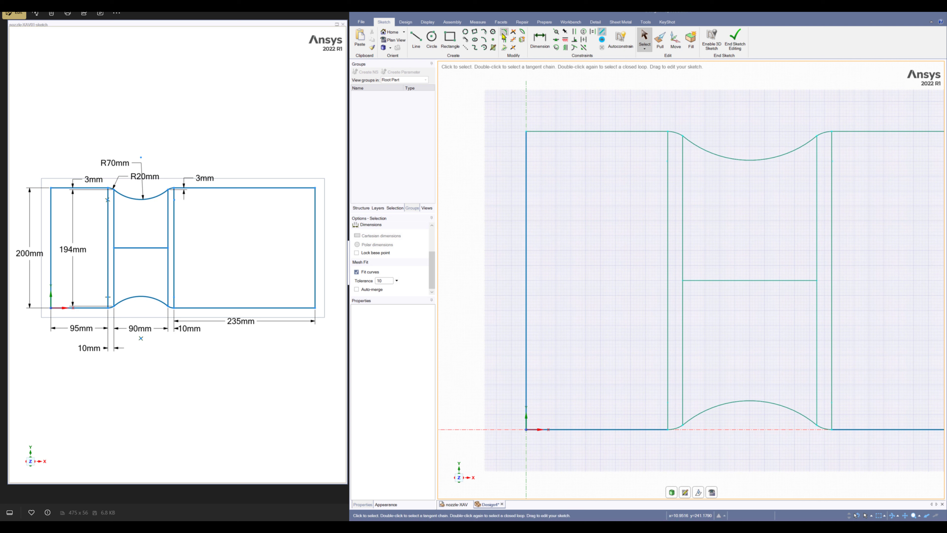
# Dimension the height of the inlet rectangle's outer vertical edge and the length of its lower edge
pyautogui.click(540, 38)
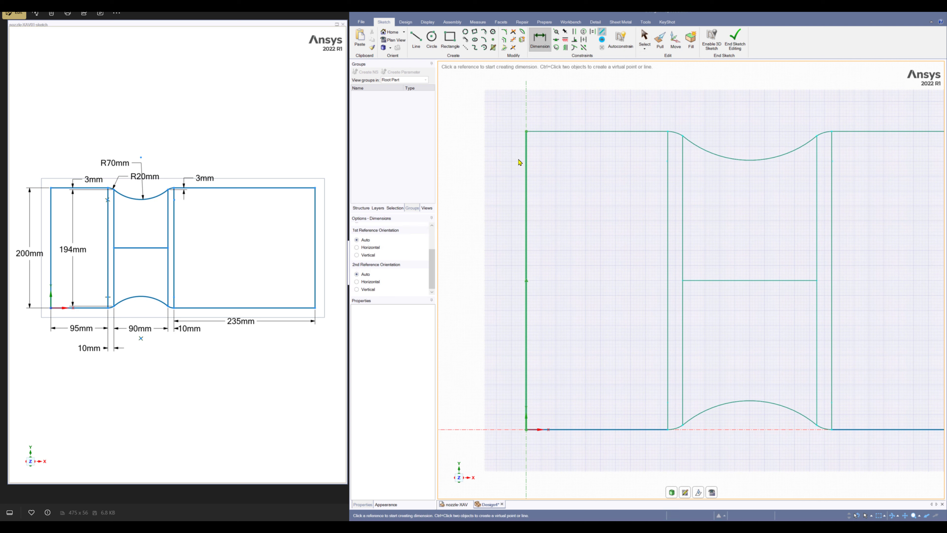
pyautogui.click(527, 163)
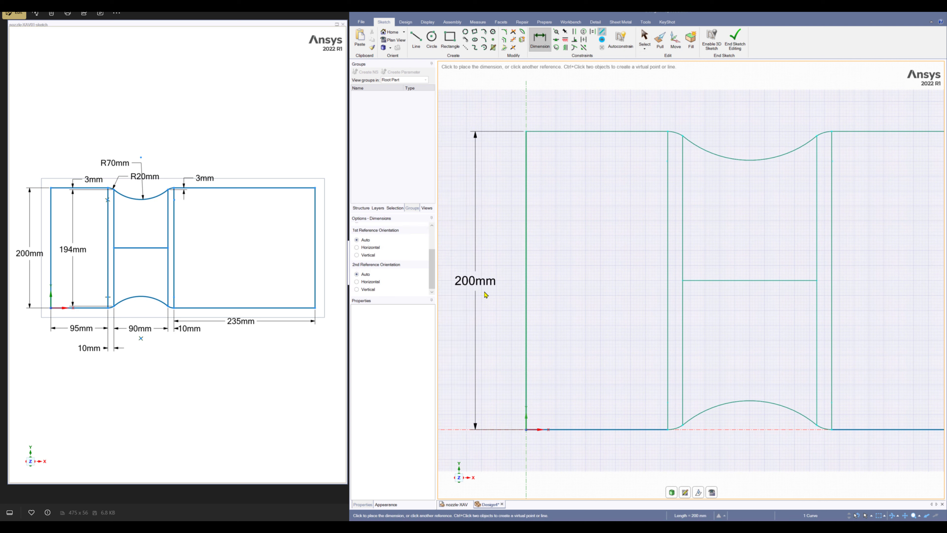
pyautogui.click(480, 305)
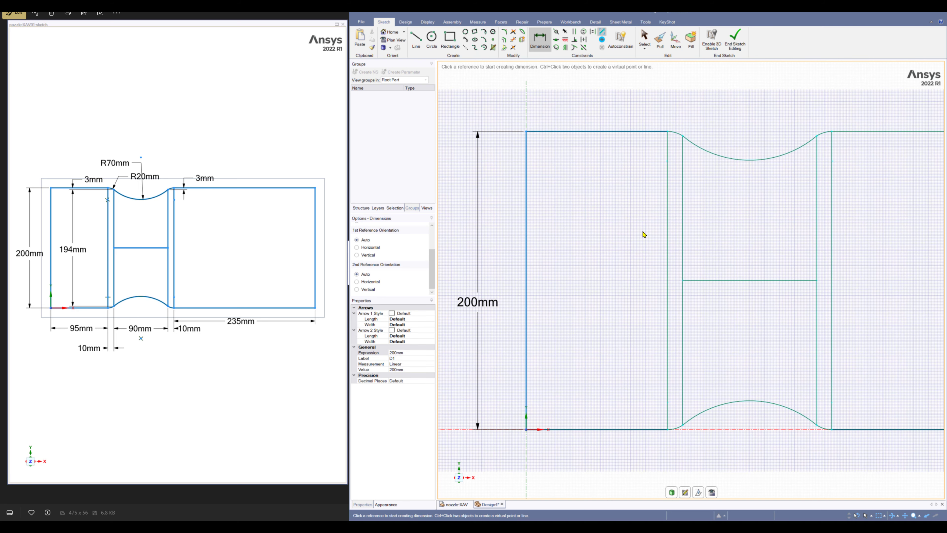
pyautogui.keyDown('shift'); pyautogui.moveTo(586, 326); pyautogui.dragTo(596, 244, button='middle'); pyautogui.keyUp('shift')
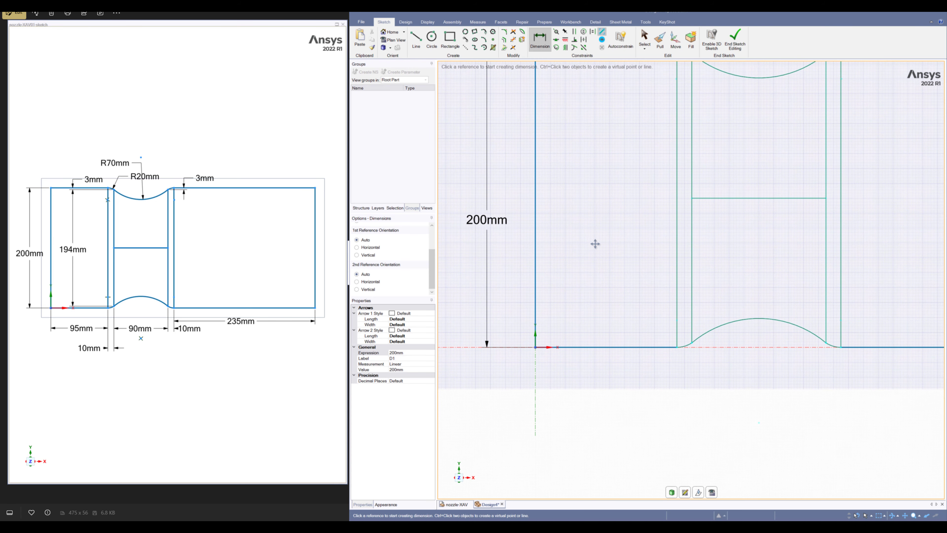
pyautogui.click(628, 347)
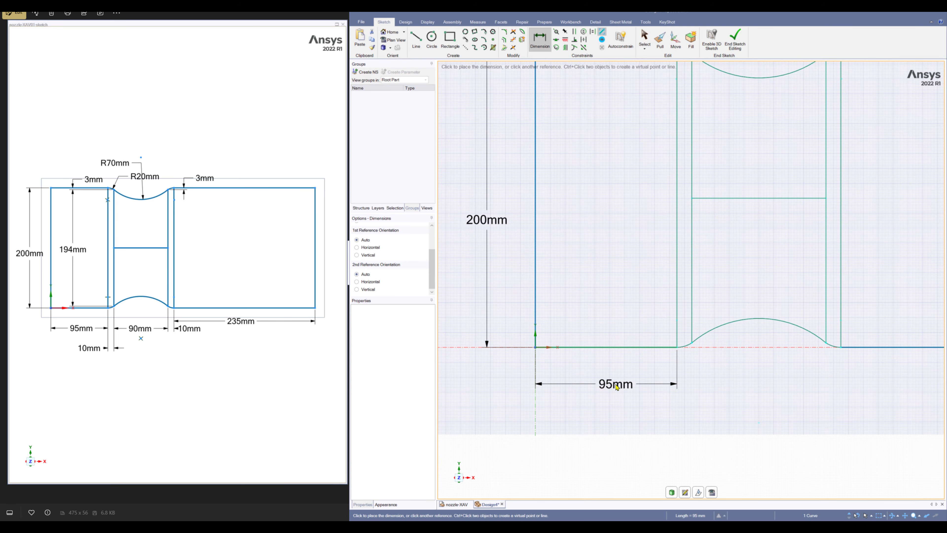
pyautogui.click(619, 366)
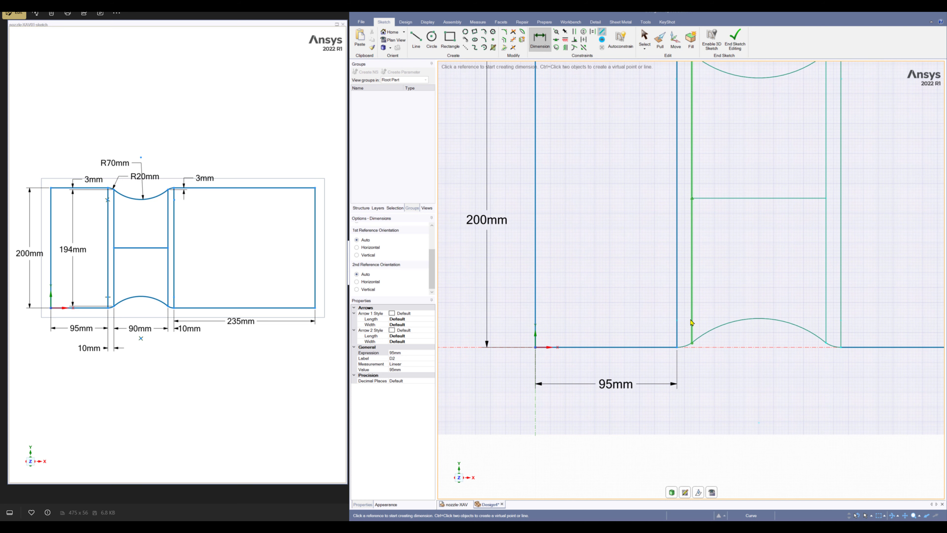
# Dimension the horizontal gap between the inlet rectangle and the throat, and the throat's width between its two vertical edges
pyautogui.keyDown('shift'); pyautogui.moveTo(745, 300); pyautogui.dragTo(657, 289, button='middle'); pyautogui.keyUp('shift')
pyautogui.click(592, 275)
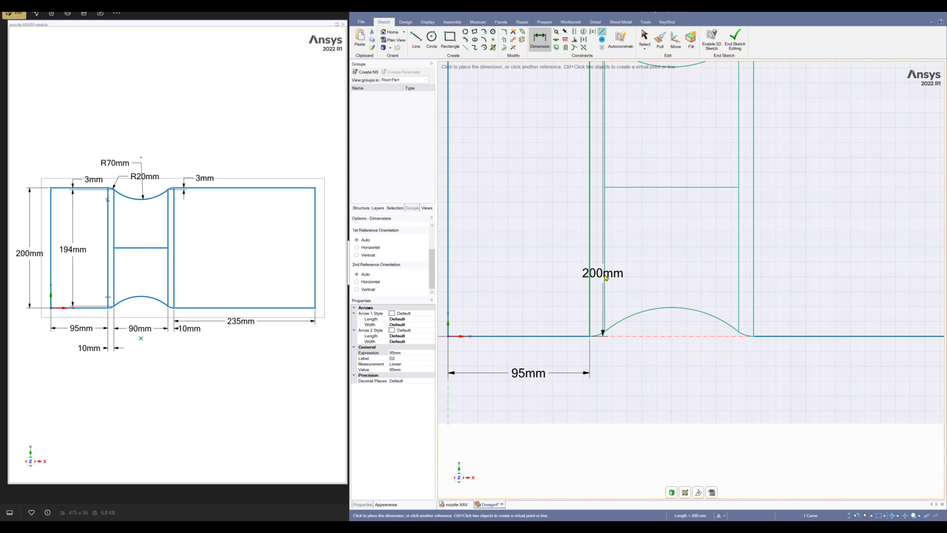
pyautogui.click(605, 277)
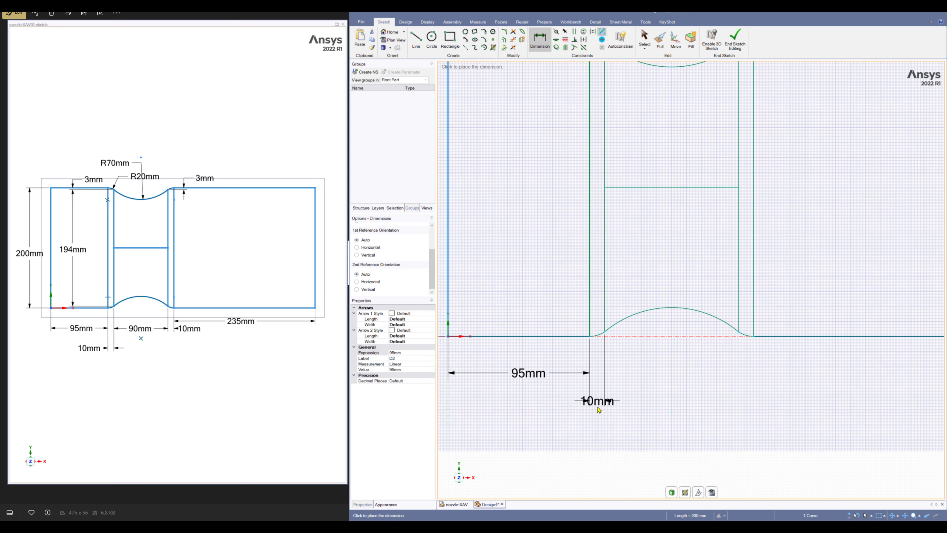
pyautogui.click(595, 409)
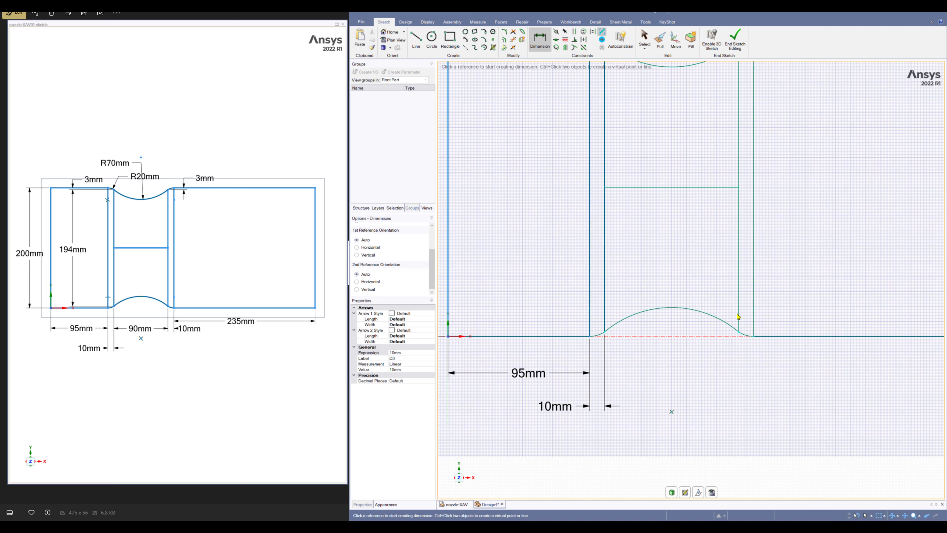
pyautogui.click(739, 317)
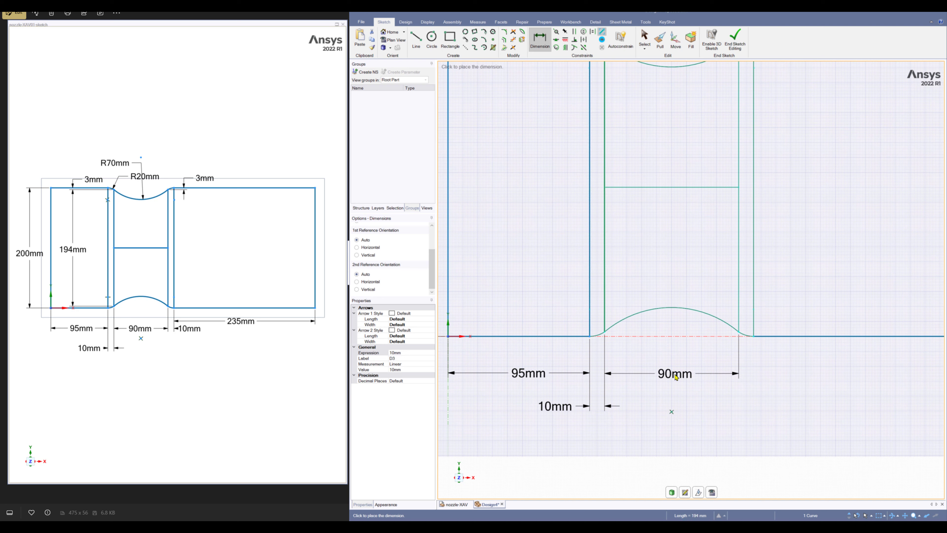
pyautogui.click(676, 377)
# Dimension the horizontal gap between the throat and the outlet rectangle, and the length of the outlet rectangle's lower edge
pyautogui.click(739, 317)
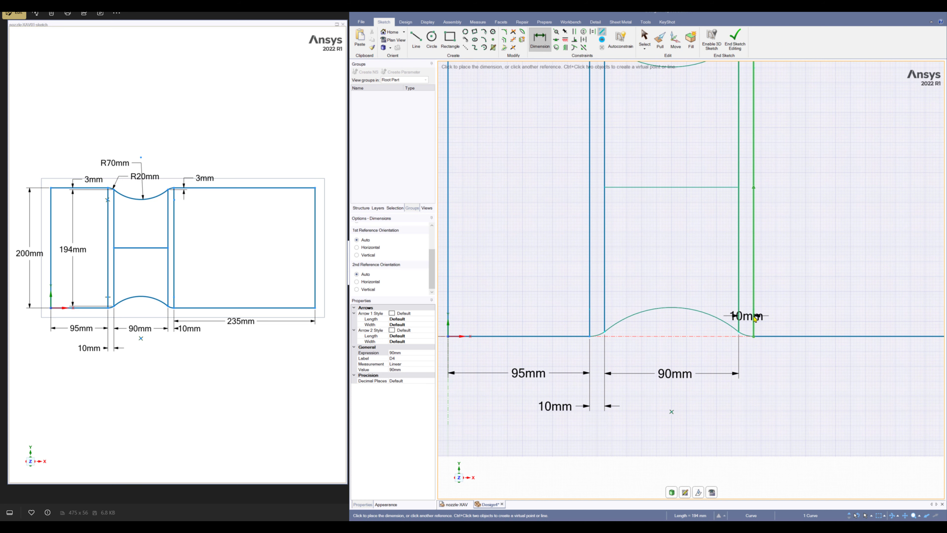
pyautogui.click(753, 337)
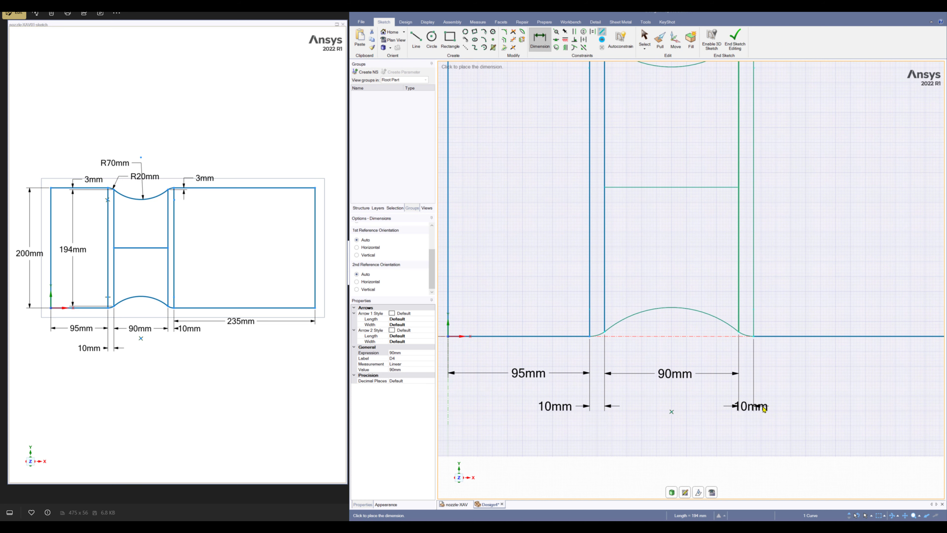
pyautogui.click(763, 403)
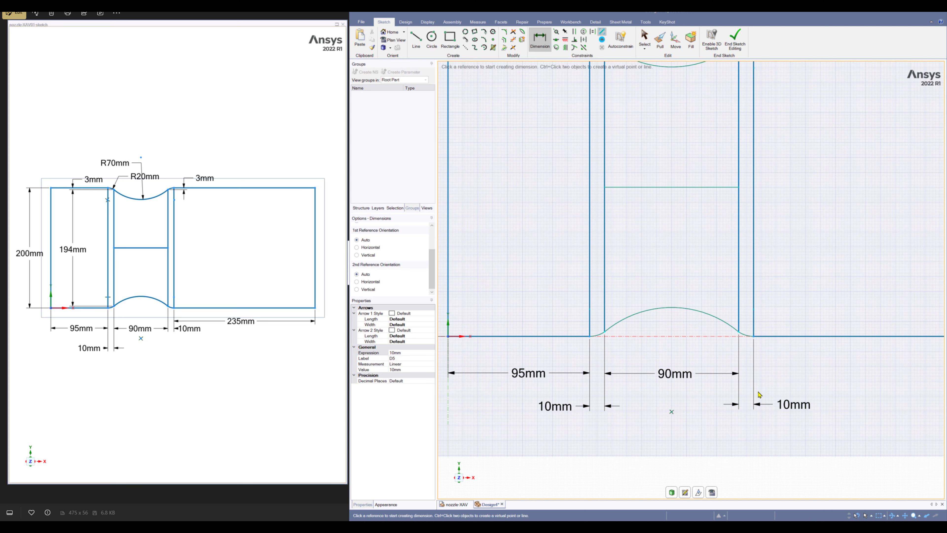
pyautogui.keyDown('shift'); pyautogui.moveTo(840, 389); pyautogui.dragTo(633, 328, button='middle'); pyautogui.keyUp('shift')
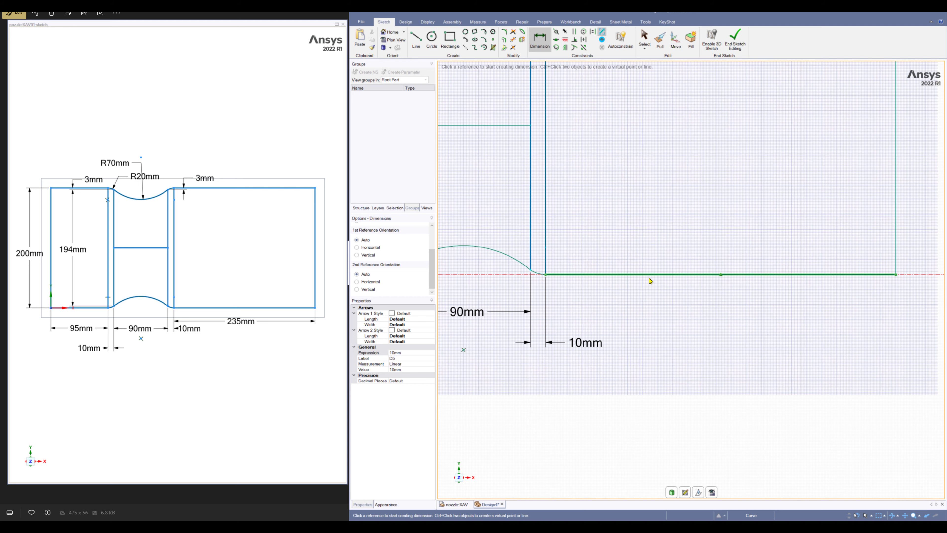
pyautogui.click(649, 280)
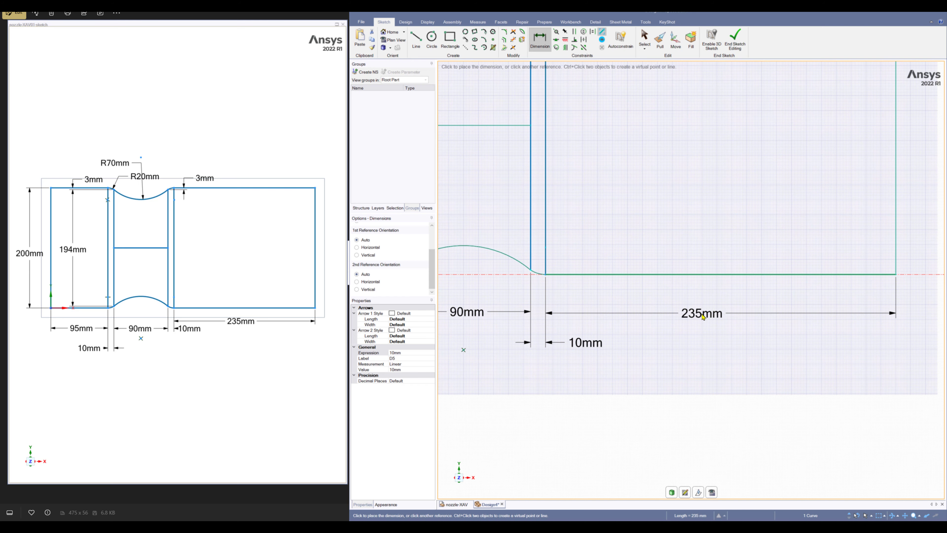
pyautogui.click(702, 314)
# Dimension the height of the throat's vertical edge on the inlet side
pyautogui.scroll(-1, 702, 314)
pyautogui.keyDown('shift'); pyautogui.moveTo(702, 314); pyautogui.dragTo(822, 430, button='middle'); pyautogui.keyUp('shift')
pyautogui.click(567, 202)
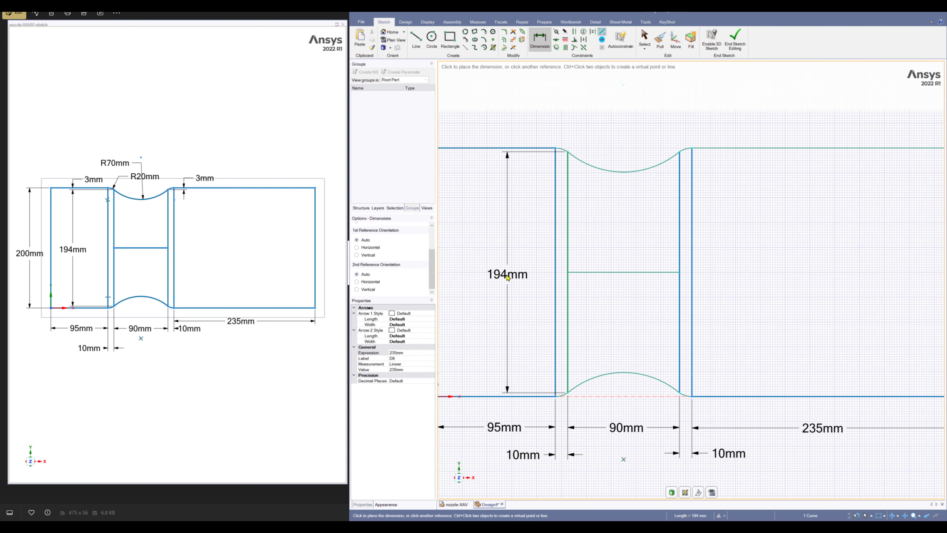
pyautogui.click(502, 274)
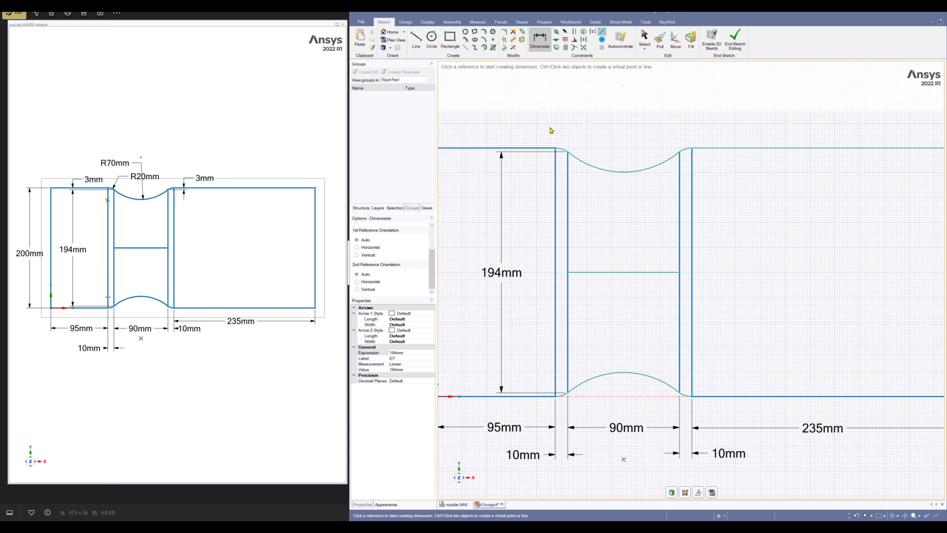
# Dimension the vertical offset between the inlet rectangle's upper edge and the upper endpoint of the throat's inlet-side edge
pyautogui.scroll(3, 552, 130)
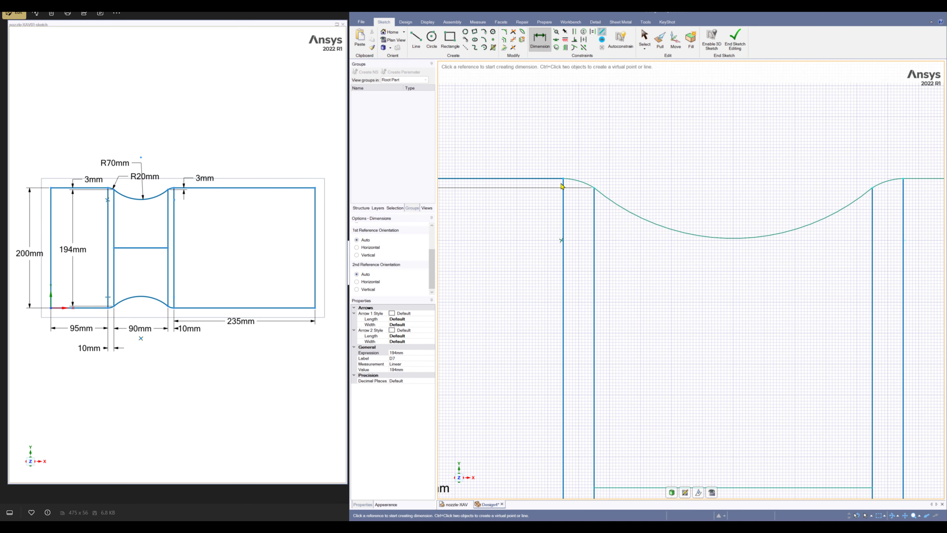
pyautogui.click(555, 182)
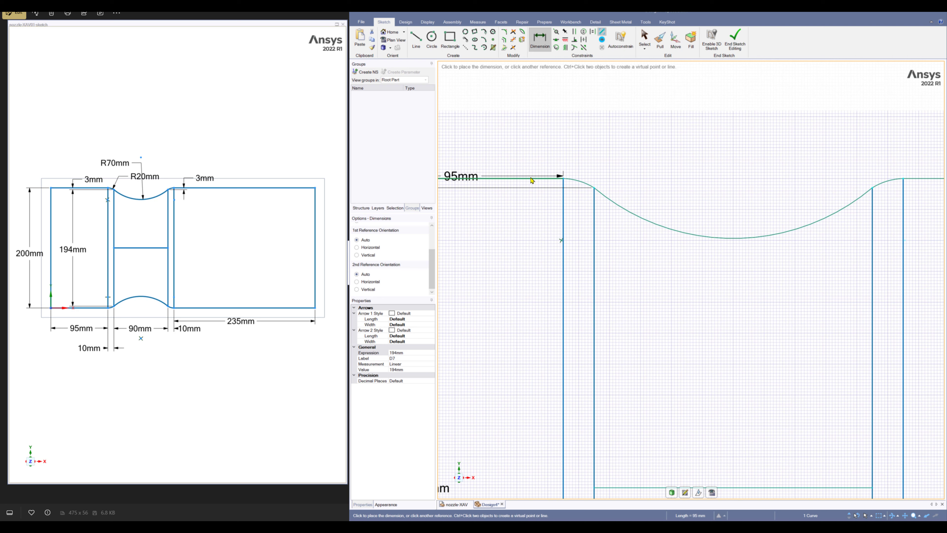
pyautogui.click(594, 190)
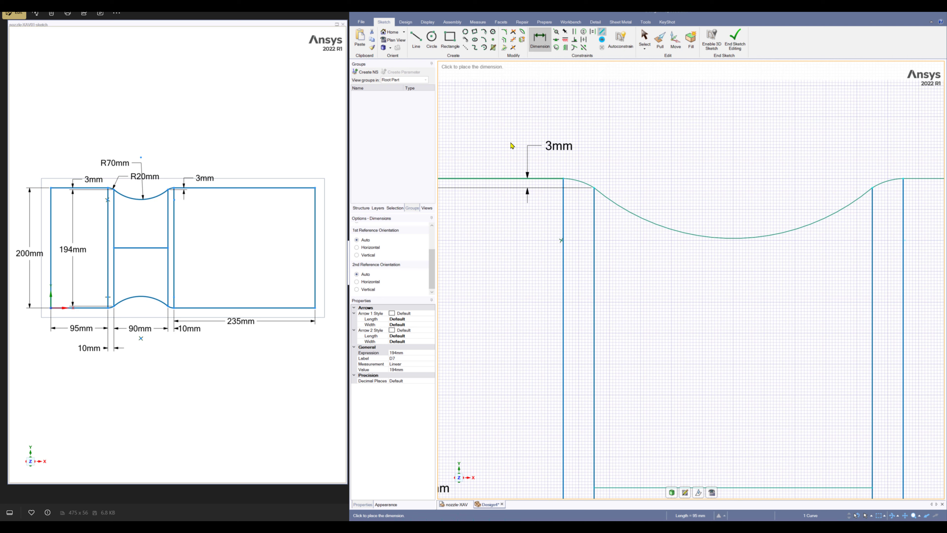
pyautogui.click(500, 149)
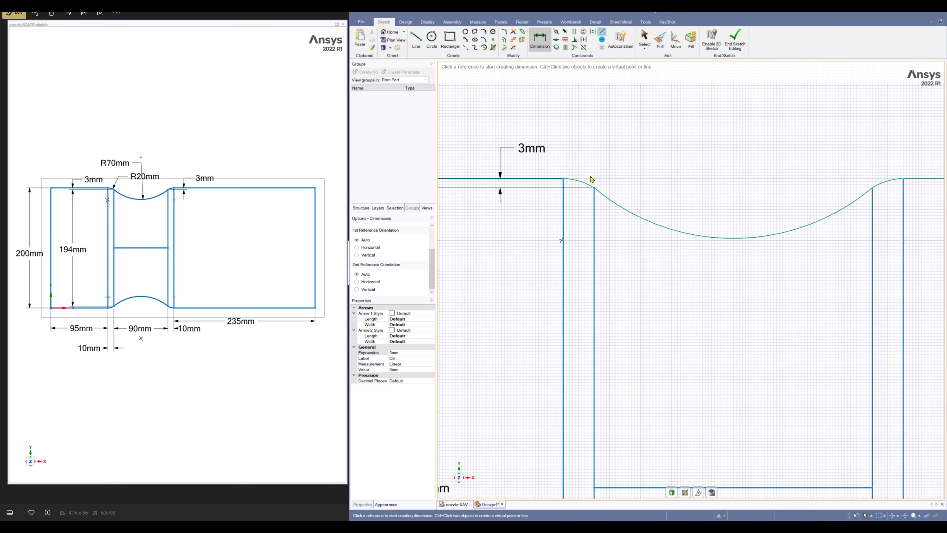
# Apply an equal-radius constraint between the throat's upper and lower arcs
pyautogui.scroll(-5, 643, 231)
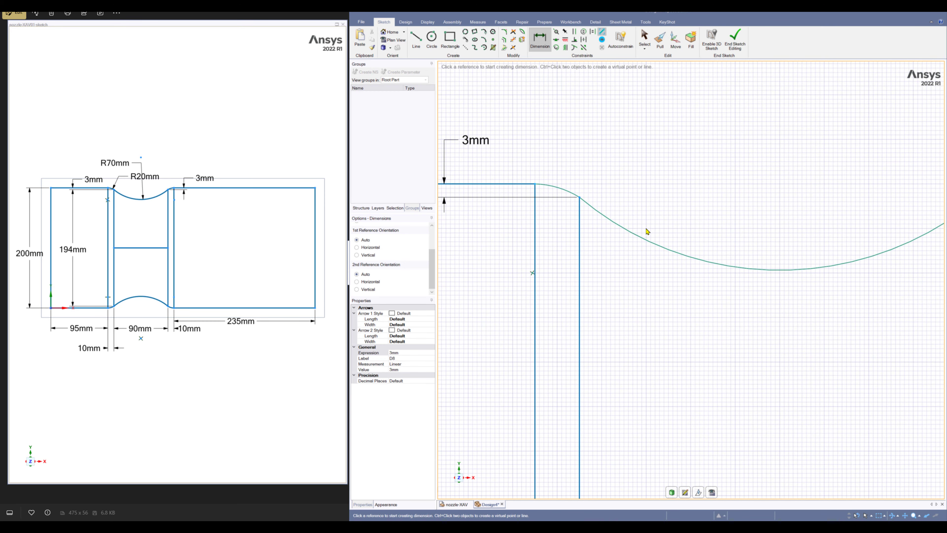
pyautogui.moveTo(635, 245)
pyautogui.keyDown('shift'); pyautogui.mouseDown(button='middle')
pyautogui.moveTo(613, 193)
pyautogui.moveTo(606, 213)
pyautogui.moveTo(606, 198)
pyautogui.mouseUp(button='middle'); pyautogui.keyUp('shift')
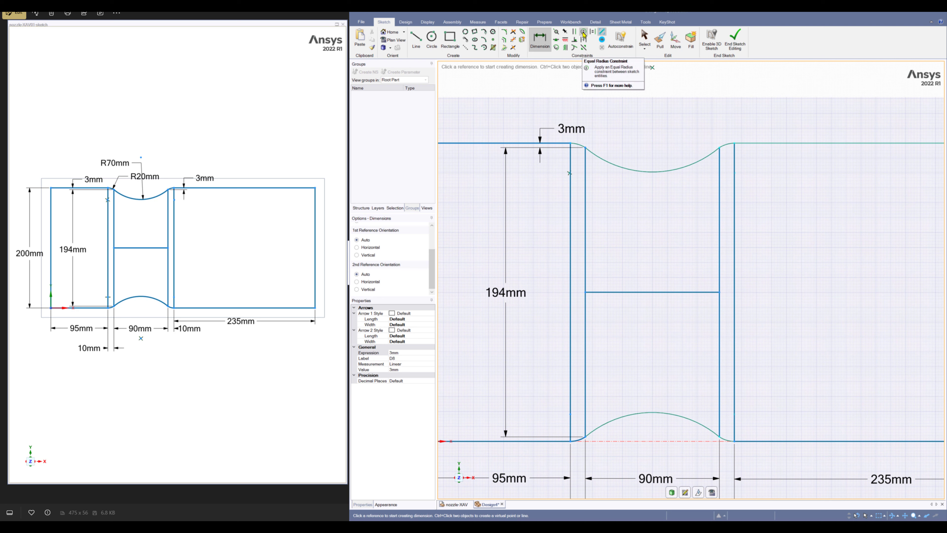
pyautogui.click(584, 33)
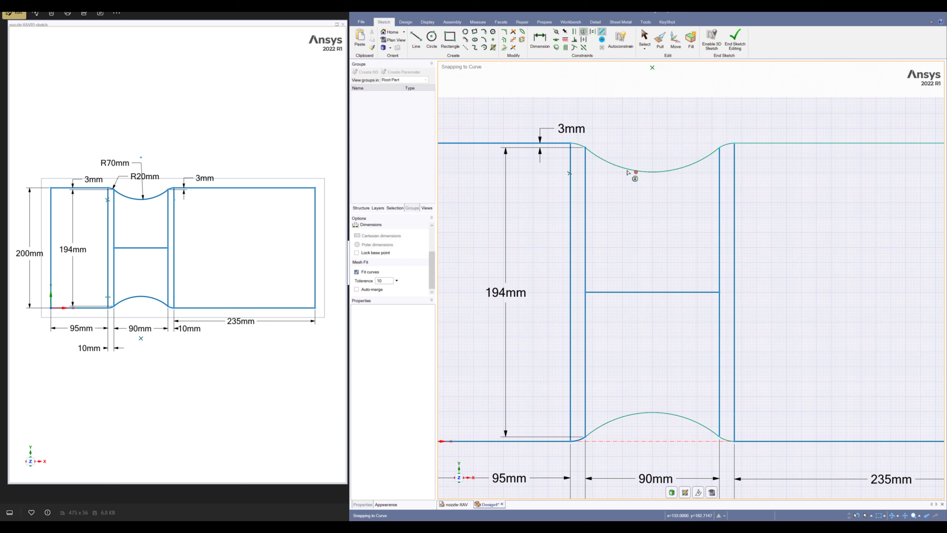
pyautogui.click(627, 171)
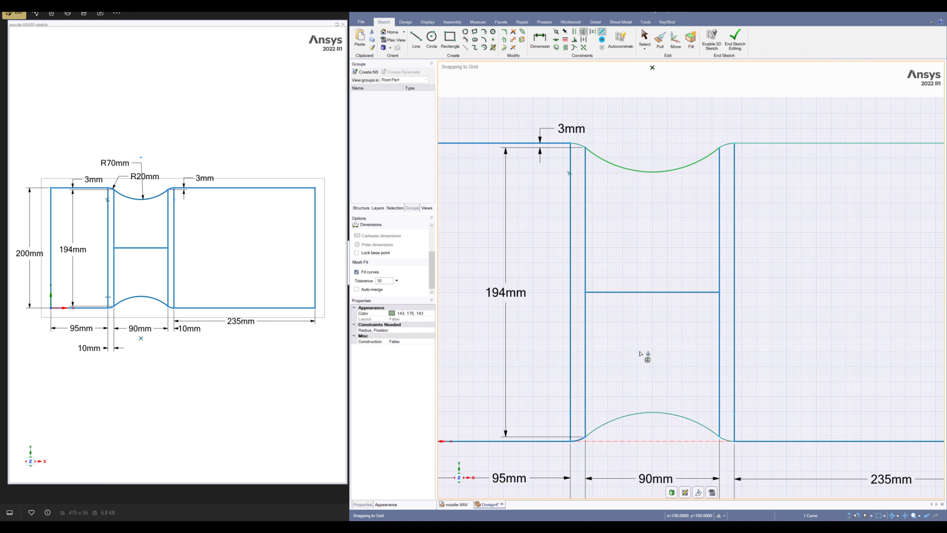
pyautogui.click(641, 415)
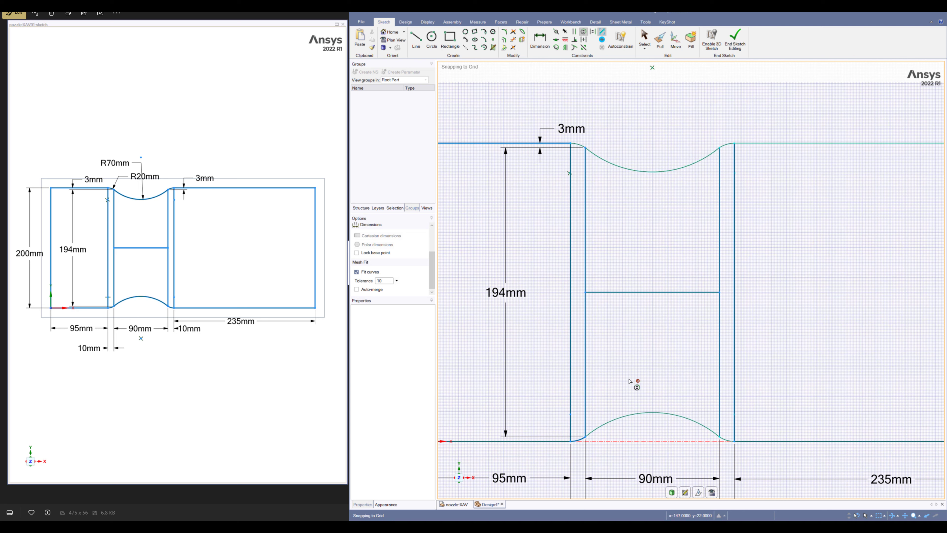
# Dimension the radius of the throat's upper arc
pyautogui.click(544, 40)
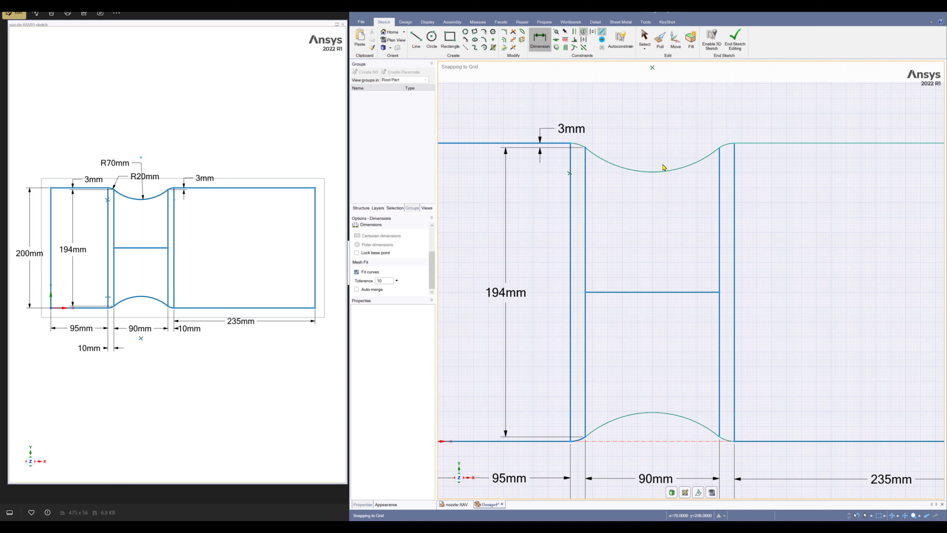
pyautogui.click(645, 171)
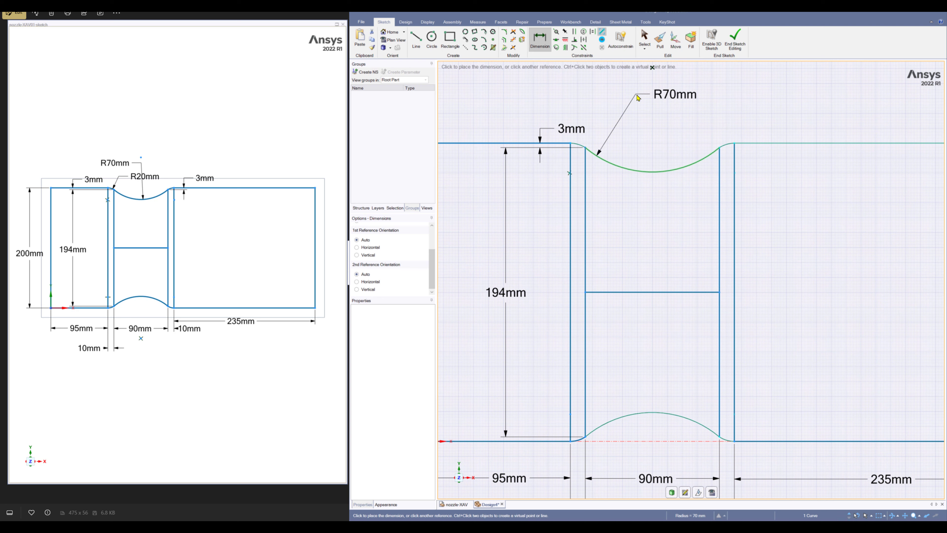
pyautogui.click(644, 97)
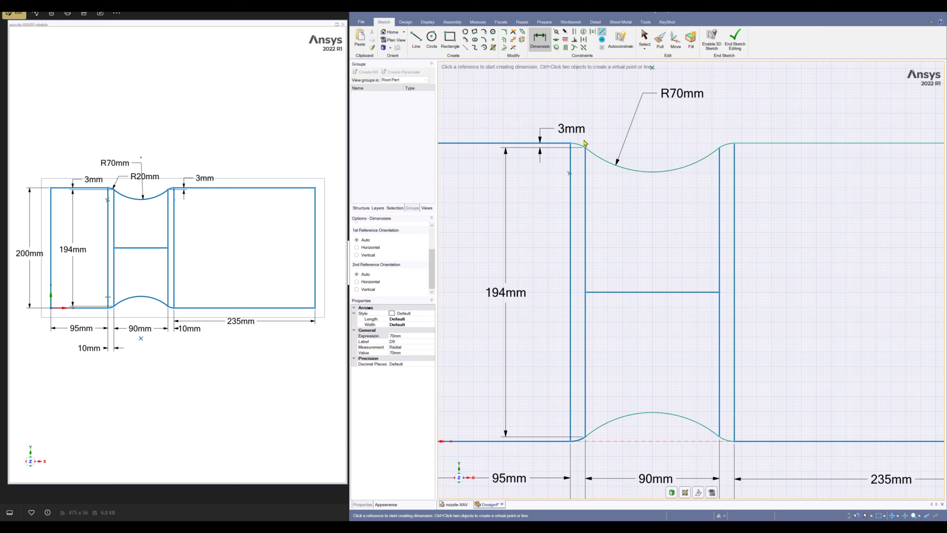
# Apply equal-radius constraints between the four small corner arcs that join the throat to the inlet and outlet rectangles
pyautogui.click(584, 34)
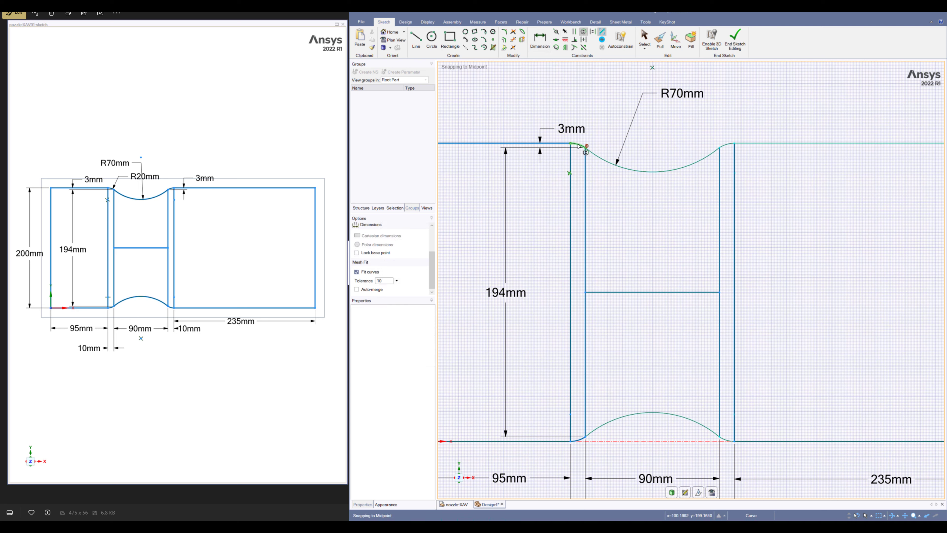
pyautogui.click(591, 146)
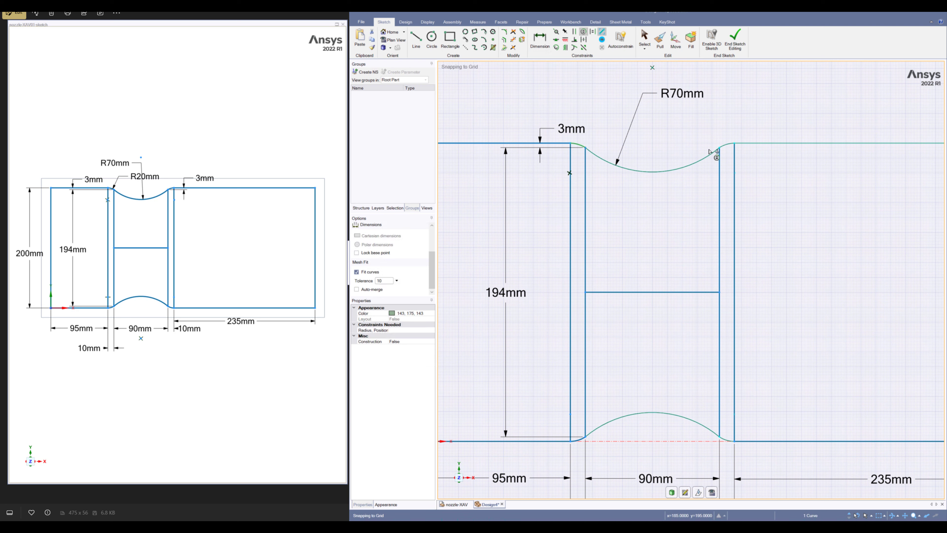
pyautogui.click(726, 147)
pyautogui.click(725, 439)
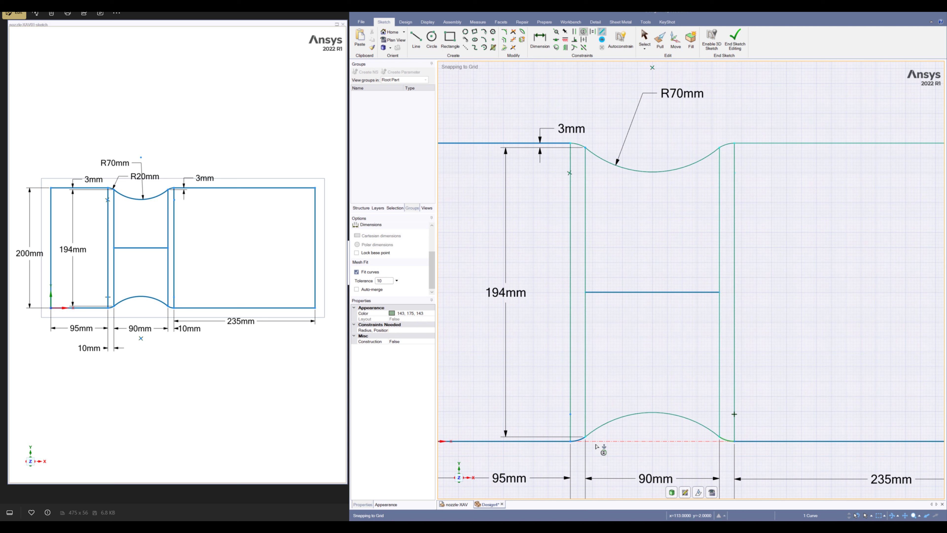
pyautogui.click(580, 441)
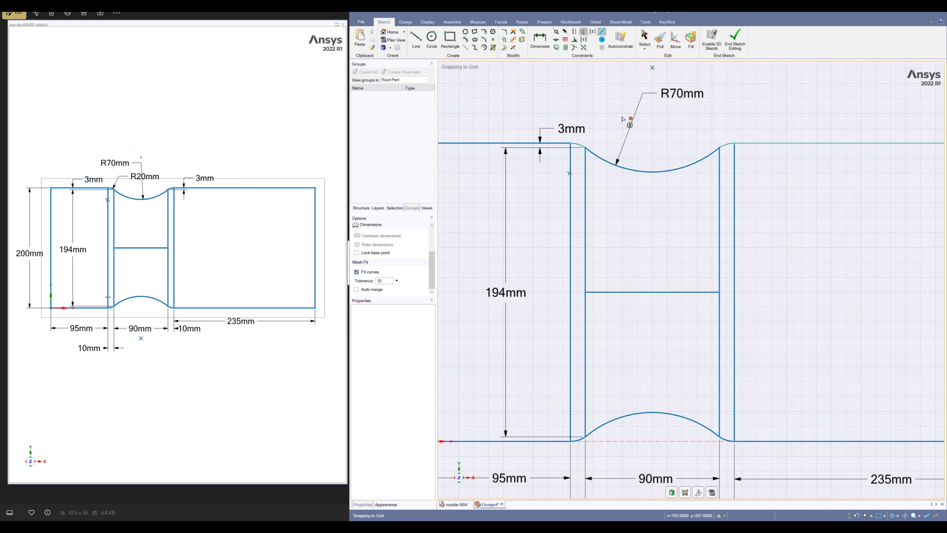
# Dimension the radius of the upper corner arc on the inlet side
pyautogui.click(540, 38)
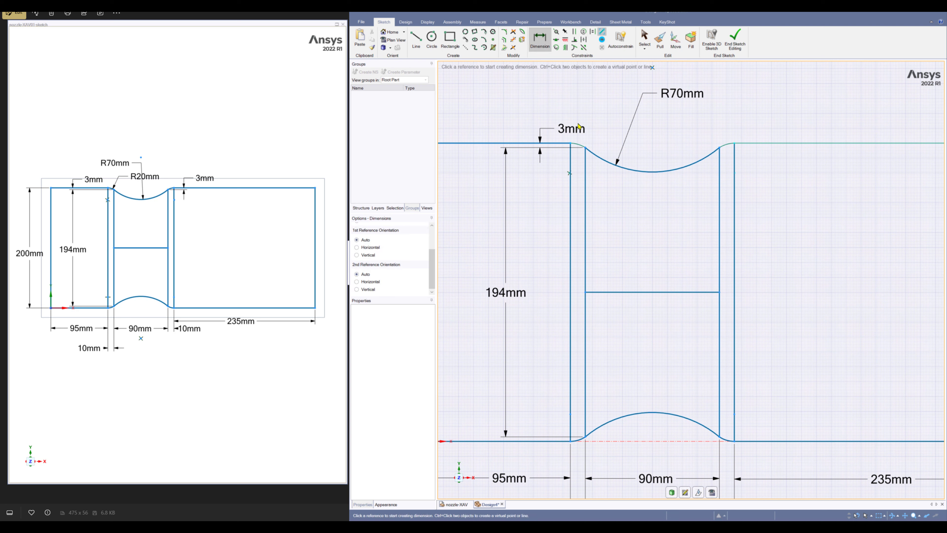
pyautogui.click(577, 147)
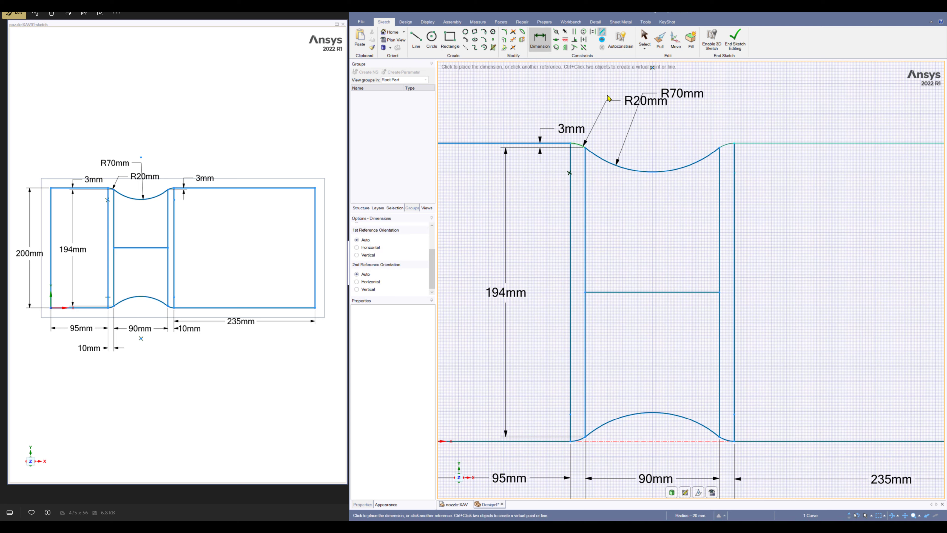
pyautogui.click(586, 97)
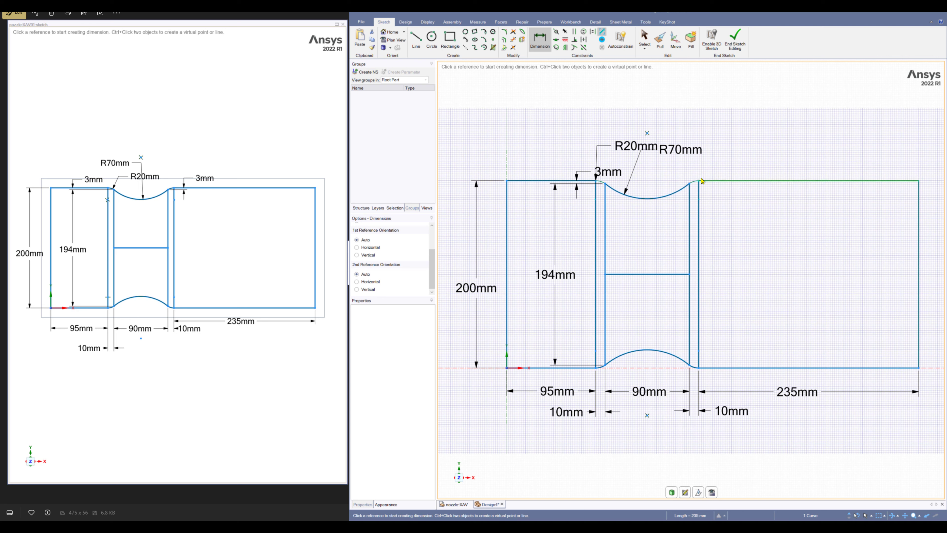
# Dimension the vertical offset between the outlet rectangle's upper edge and the throat's outlet-side endpoint, and reposition the inlet-side offset label
pyautogui.click(721, 184)
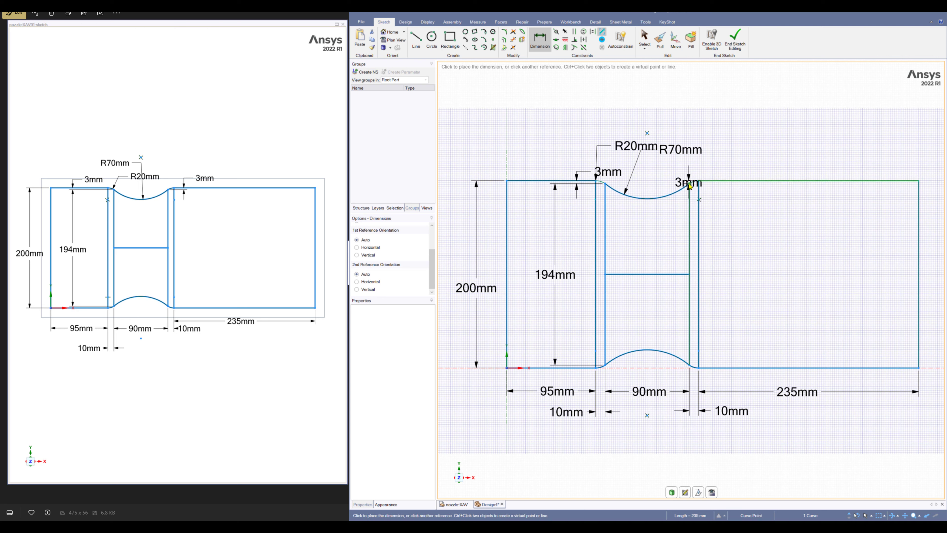
pyautogui.click(690, 185)
pyautogui.click(730, 166)
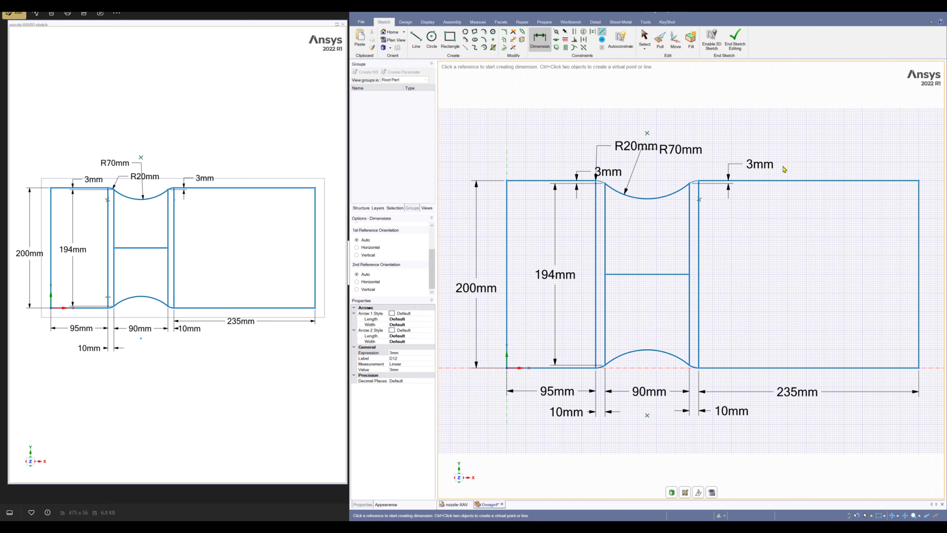
pyautogui.moveTo(607, 172); pyautogui.dragTo(578, 163)
# Join the open endpoint of the upper outlet-side corner arc to the outlet rectangle's adjacent upper corner
pyautogui.click(601, 186)
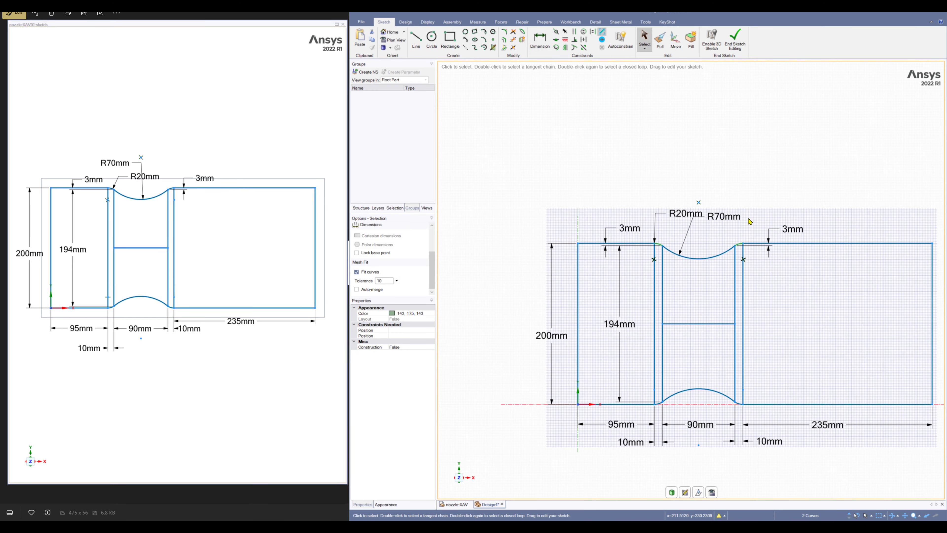
pyautogui.scroll(4, 750, 220)
pyautogui.scroll(4, 748, 233)
pyautogui.click(708, 317)
pyautogui.keyDown('ctrl'); pyautogui.click(742, 314); pyautogui.keyUp('ctrl')
pyautogui.scroll(10, 737, 353)
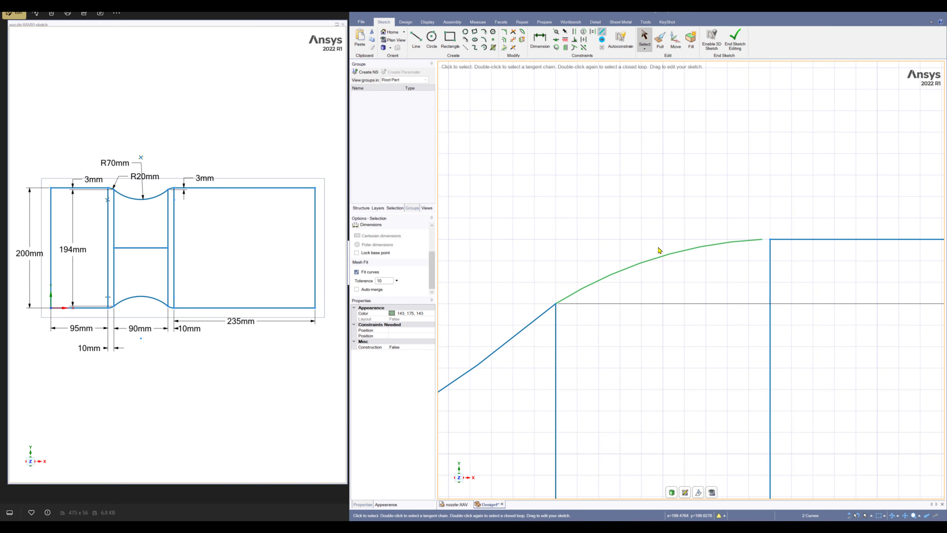
pyautogui.click(798, 239)
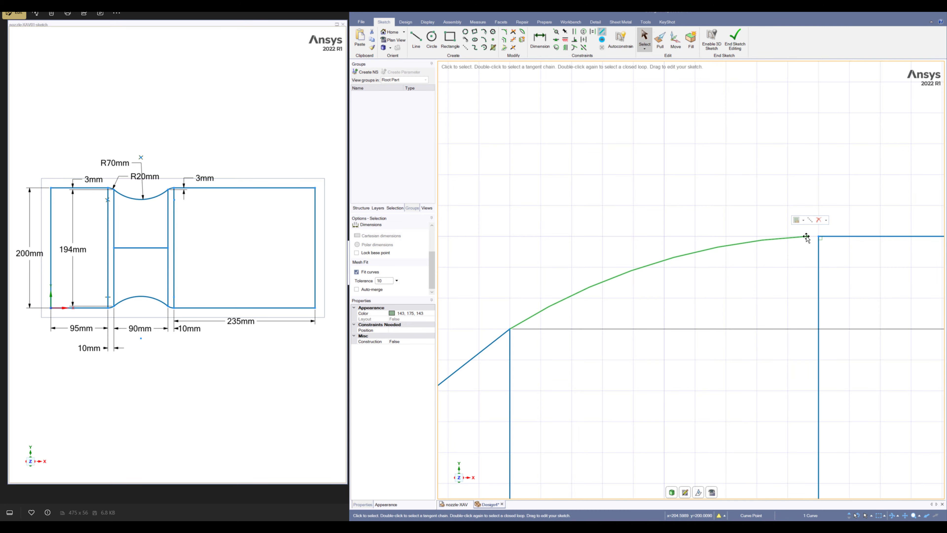
pyautogui.moveTo(808, 238)
pyautogui.mouseDown()
pyautogui.moveTo(829, 239)
pyautogui.moveTo(818, 236)
pyautogui.mouseUp()
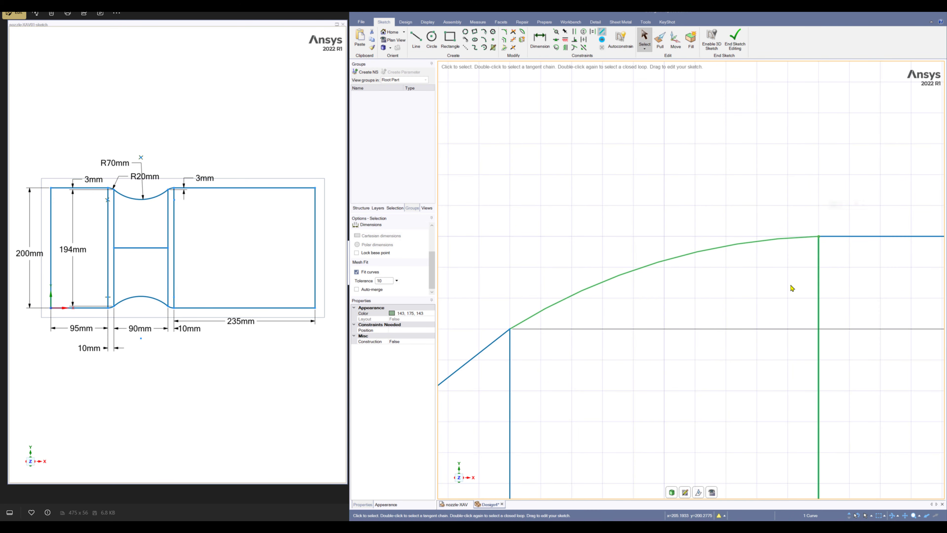
# Finish editing the sketch to turn the closed nozzle profile into a surface body
pyautogui.scroll(-4, 710, 309)
pyautogui.scroll(-12, 706, 310)
pyautogui.scroll(14, 548, 362)
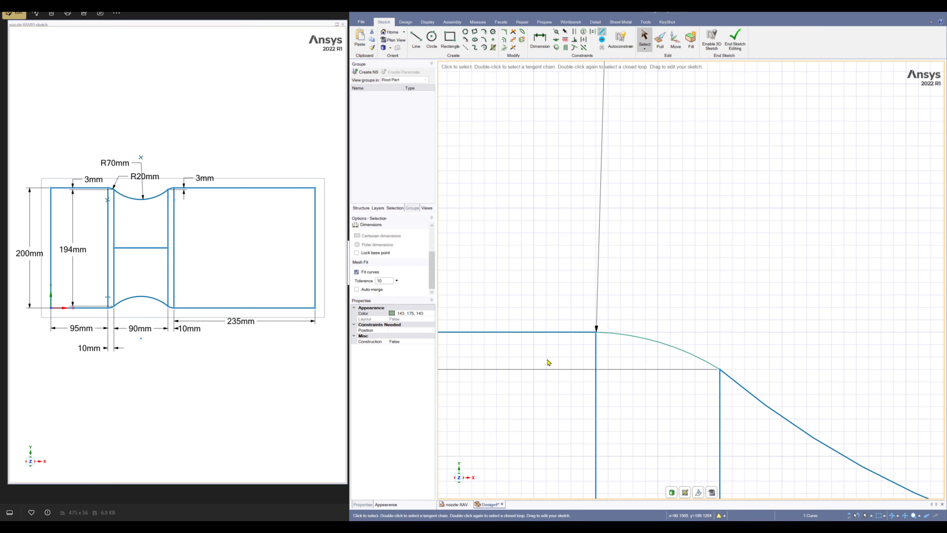
pyautogui.scroll(4, 618, 372)
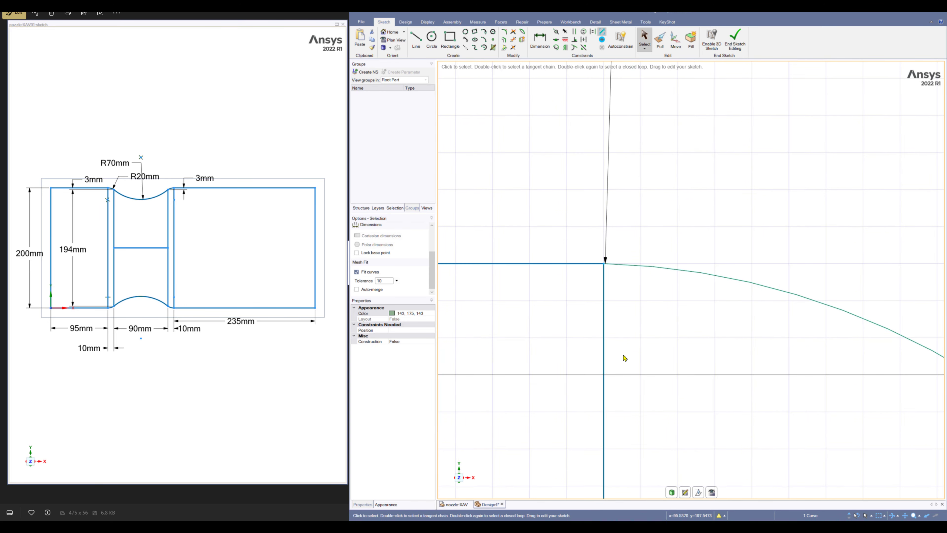
pyautogui.scroll(-12, 625, 357)
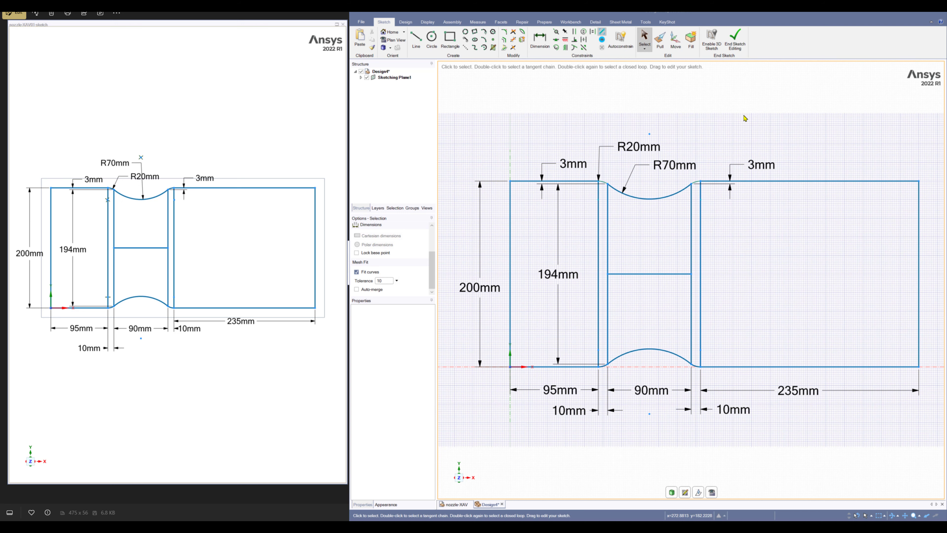
pyautogui.click(736, 43)
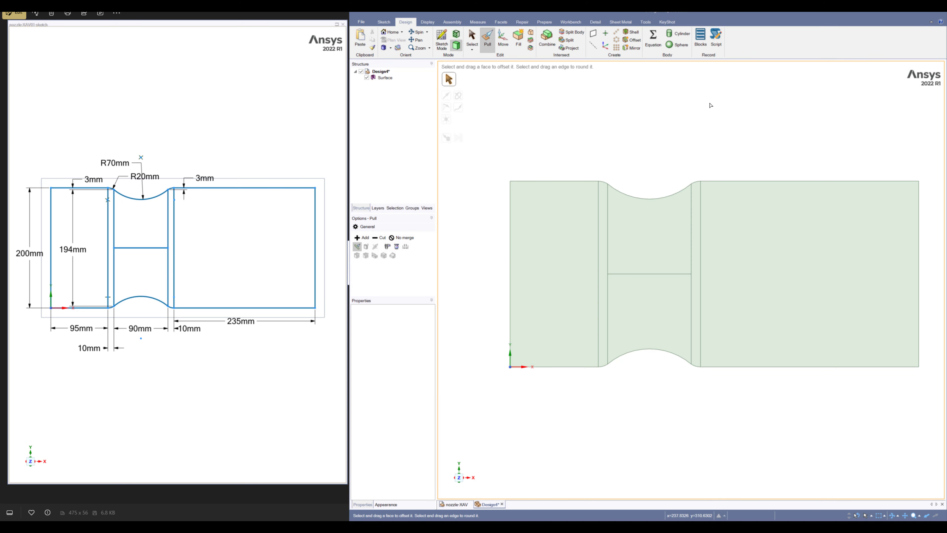
pyautogui.click(796, 204)
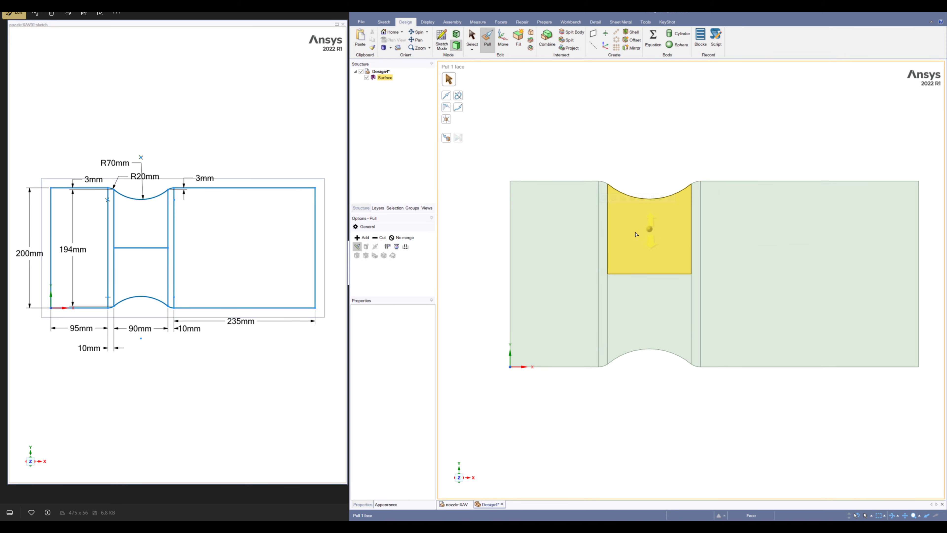
pyautogui.click(382, 78)
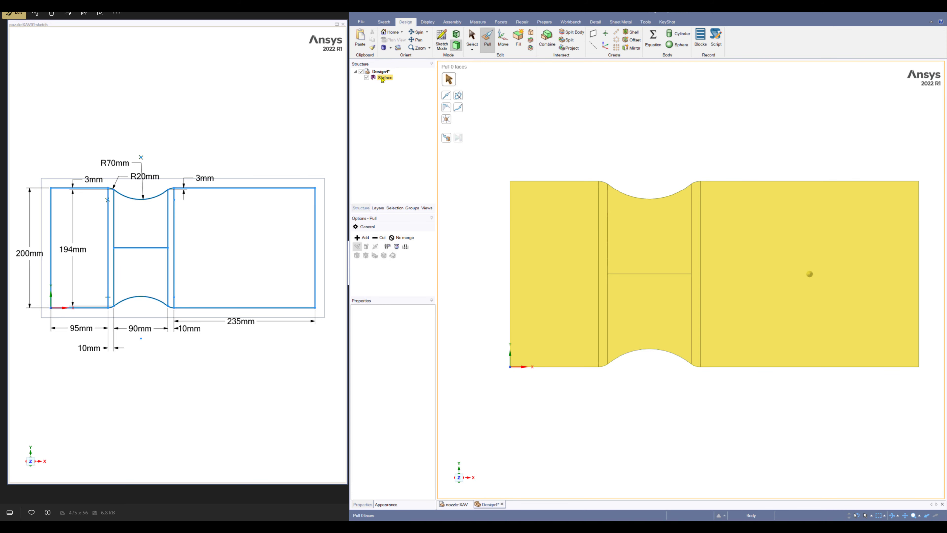
pyautogui.click(508, 92)
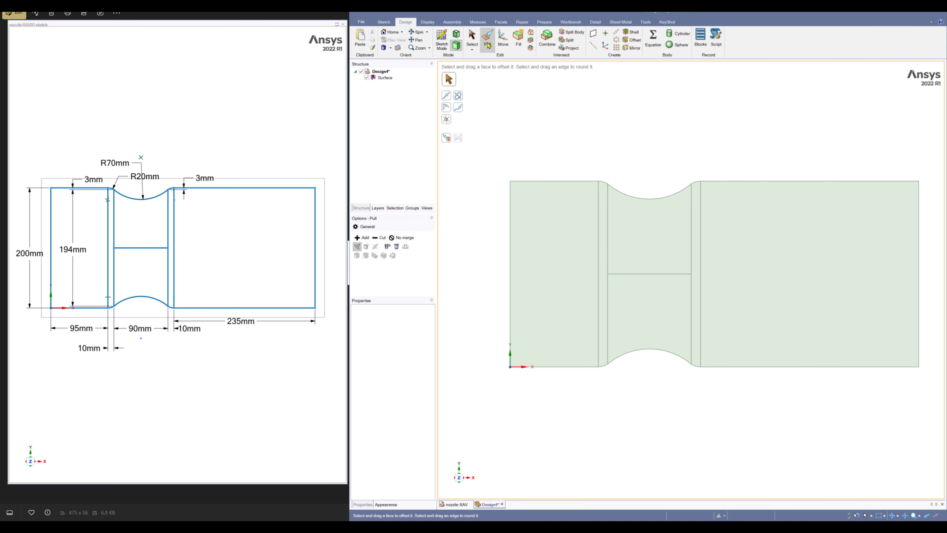
# Revolve the whole surface body 360 degrees about the throat's horizontal centre line with a Full Pull, and clear the selection
pyautogui.click(459, 96)
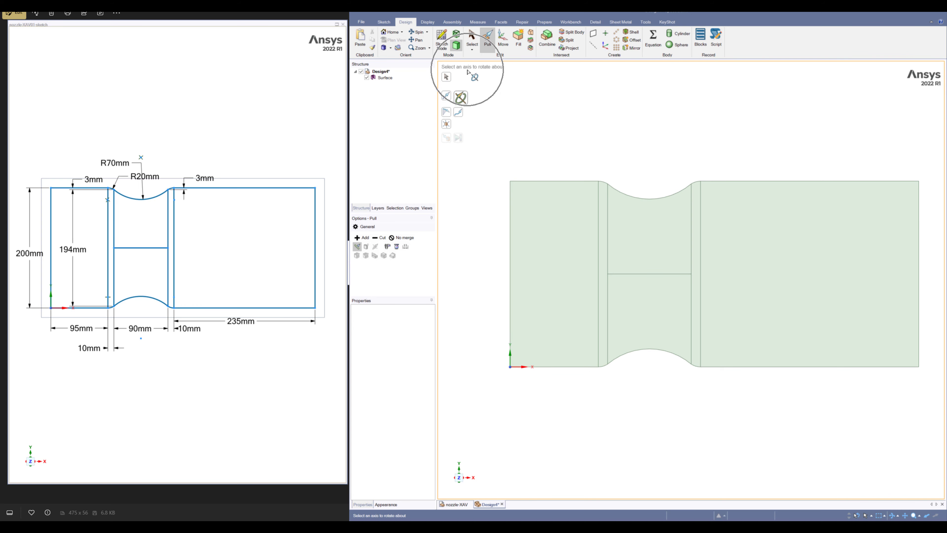
pyautogui.click(638, 274)
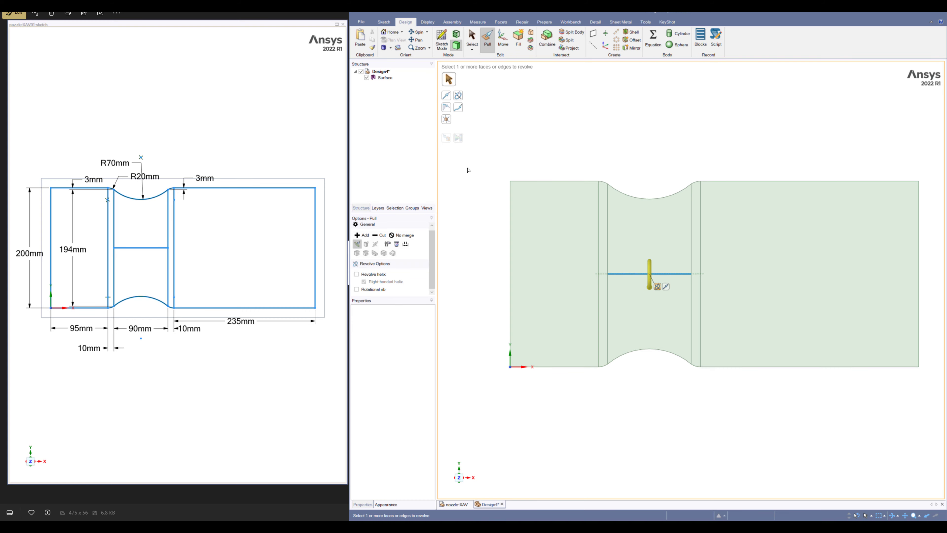
pyautogui.moveTo(468, 224); pyautogui.dragTo(456, 268, button='middle')
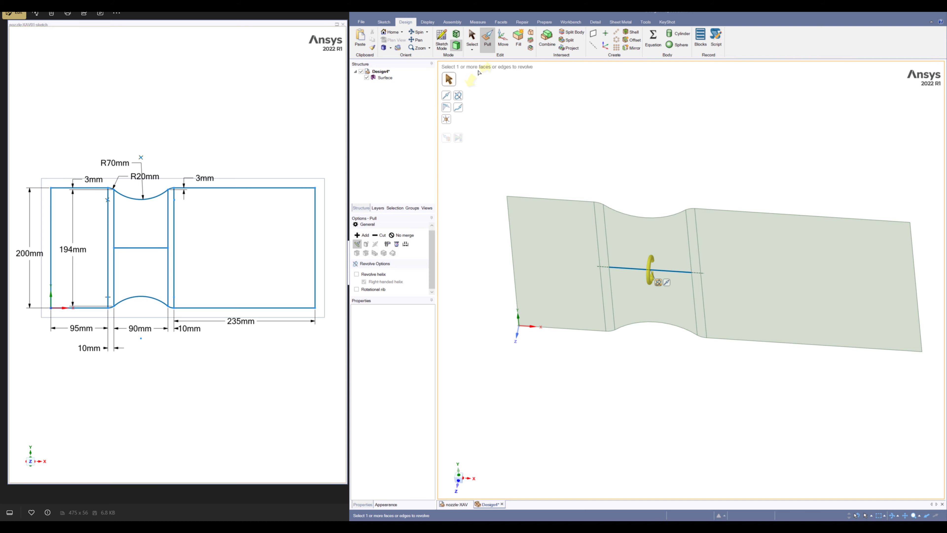
pyautogui.click(389, 79)
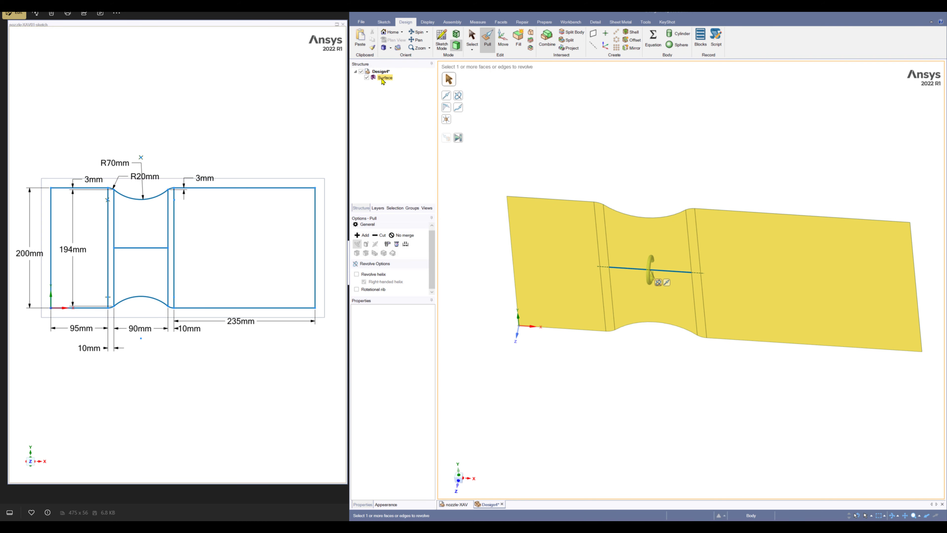
pyautogui.click(382, 80)
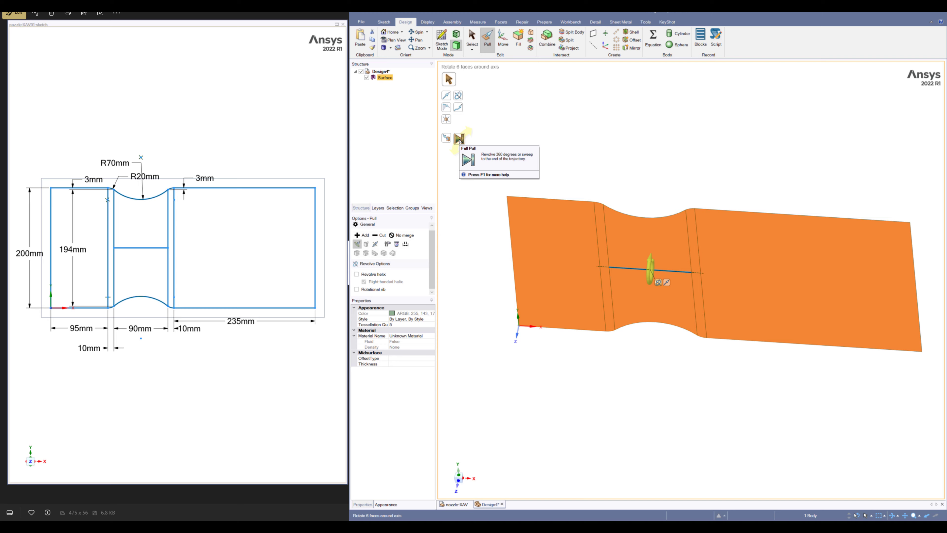
pyautogui.click(460, 139)
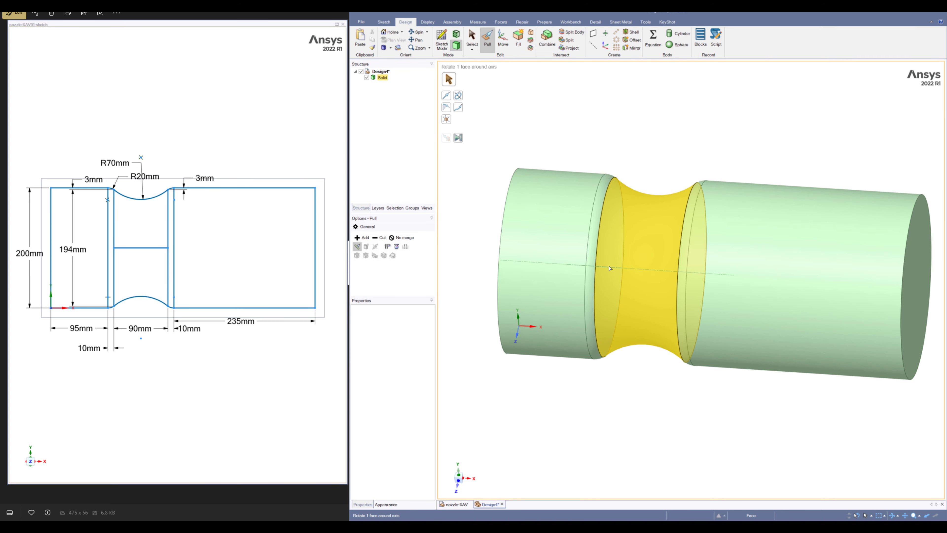
pyautogui.click(535, 255)
pyautogui.press('Escape')
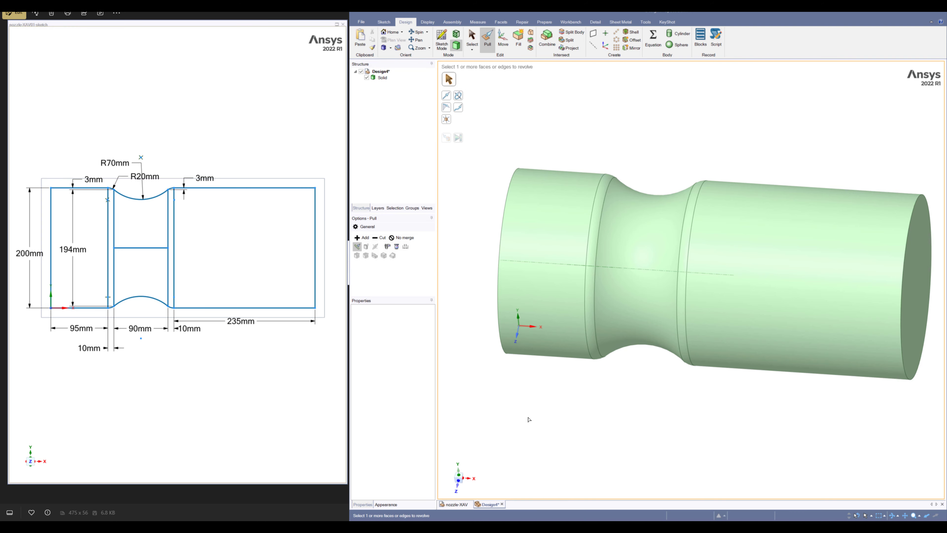
# Leave the Pull tool and create a datum plane perpendicular to the origin's Z axis, cutting lengthwise through the nozzle
pyautogui.click(471, 37)
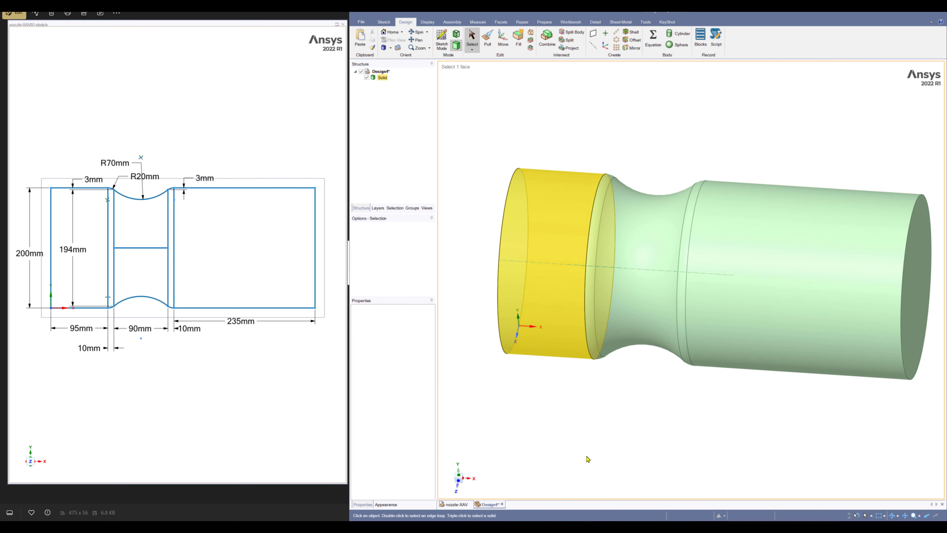
pyautogui.moveTo(636, 425)
pyautogui.mouseDown(button='middle')
pyautogui.moveTo(681, 421)
pyautogui.moveTo(645, 415)
pyautogui.moveTo(641, 423)
pyautogui.mouseUp(button='middle')
pyautogui.click(537, 254)
pyautogui.press('Escape')
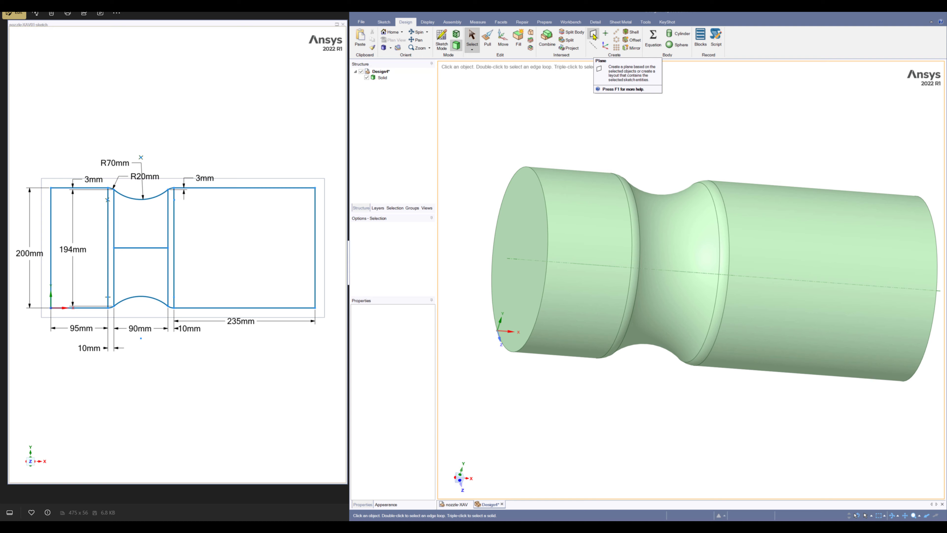
pyautogui.click(593, 36)
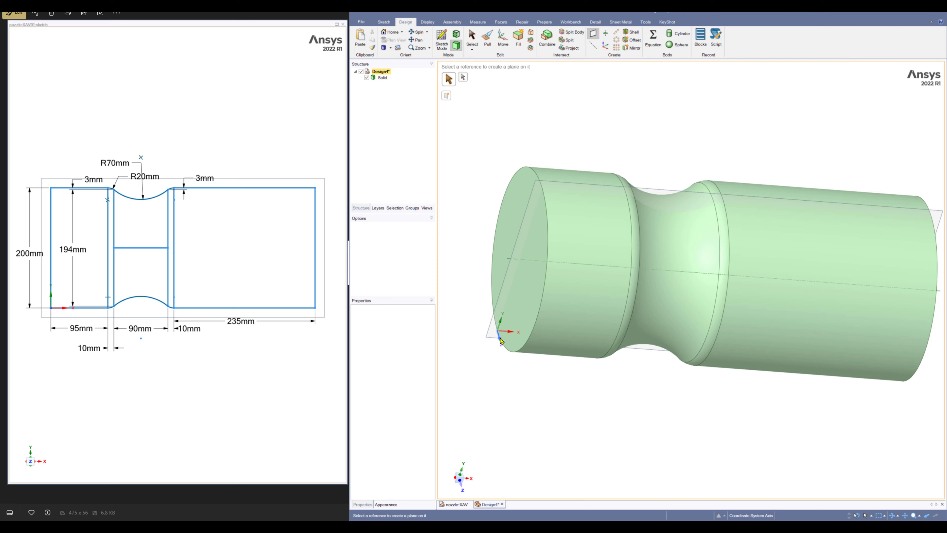
pyautogui.click(500, 339)
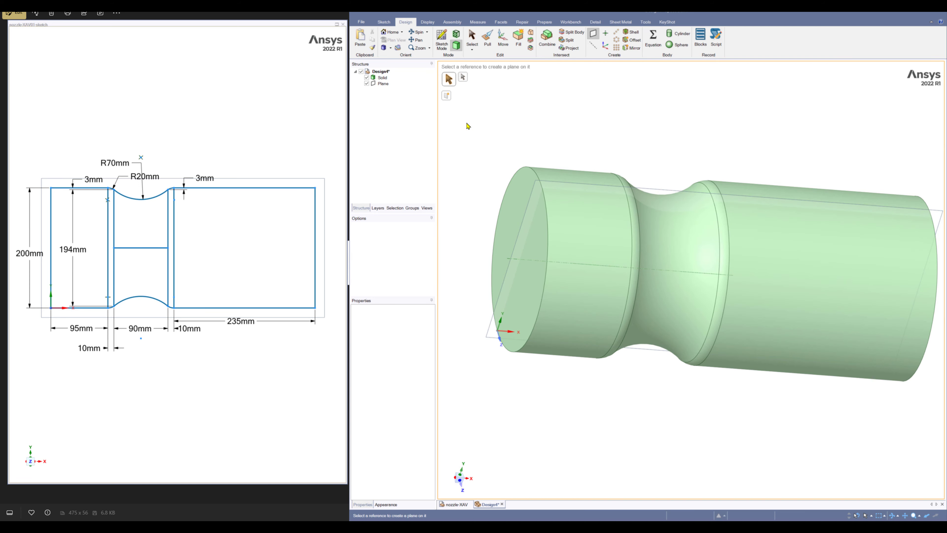
pyautogui.press('Escape')
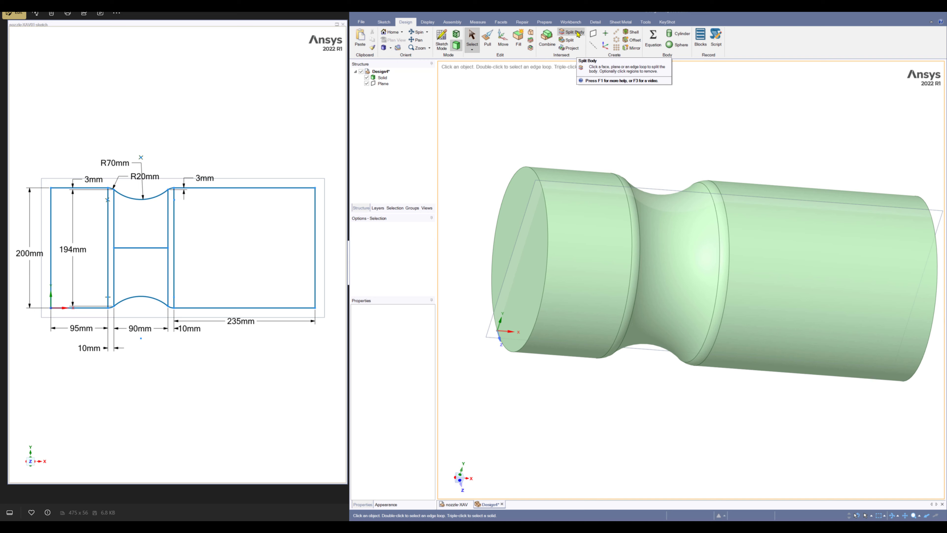
# Split the nozzle solid lengthwise with Split Body, using the datum plane as the cutter
pyautogui.click(577, 34)
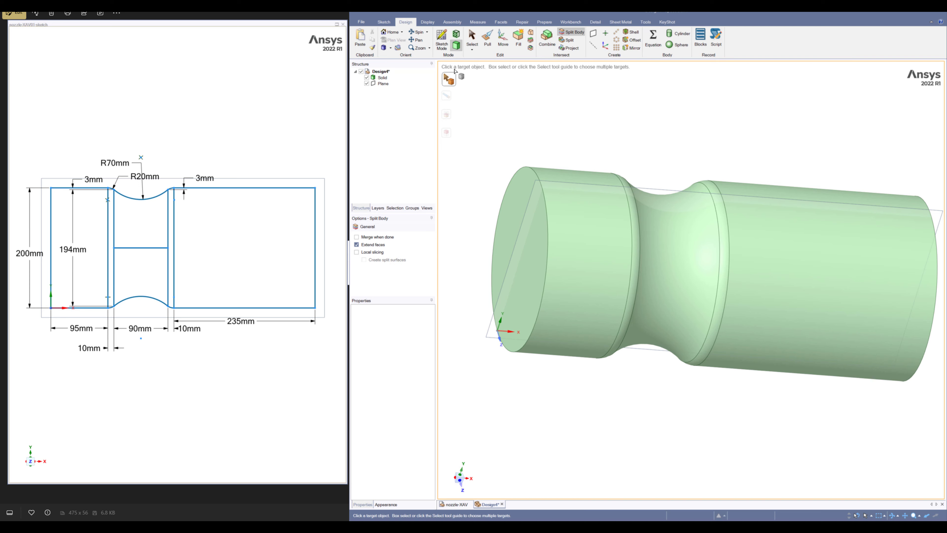
pyautogui.click(536, 176)
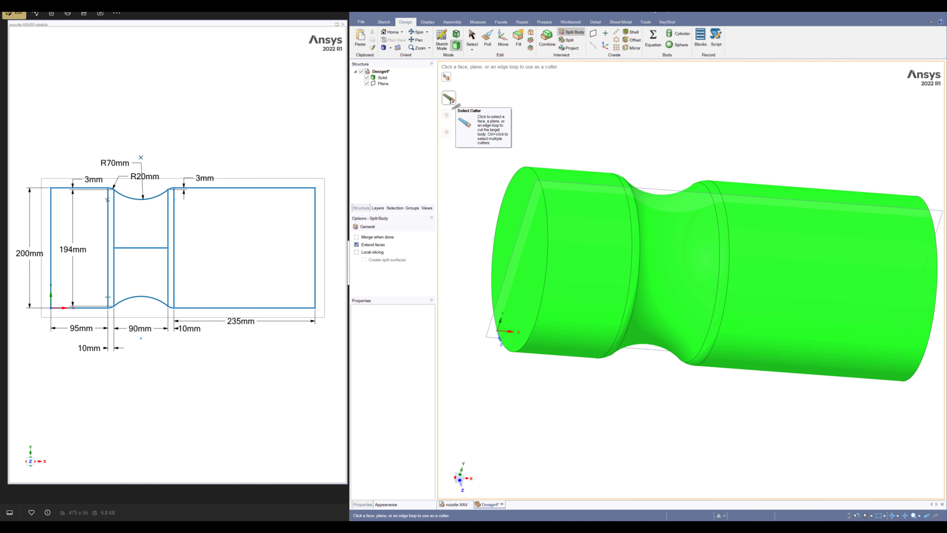
pyautogui.click(383, 83)
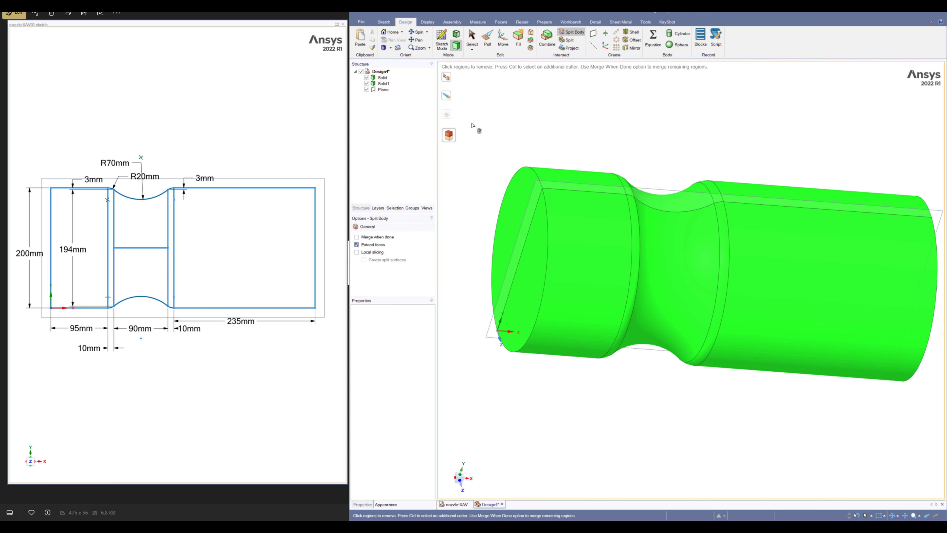
pyautogui.click(471, 37)
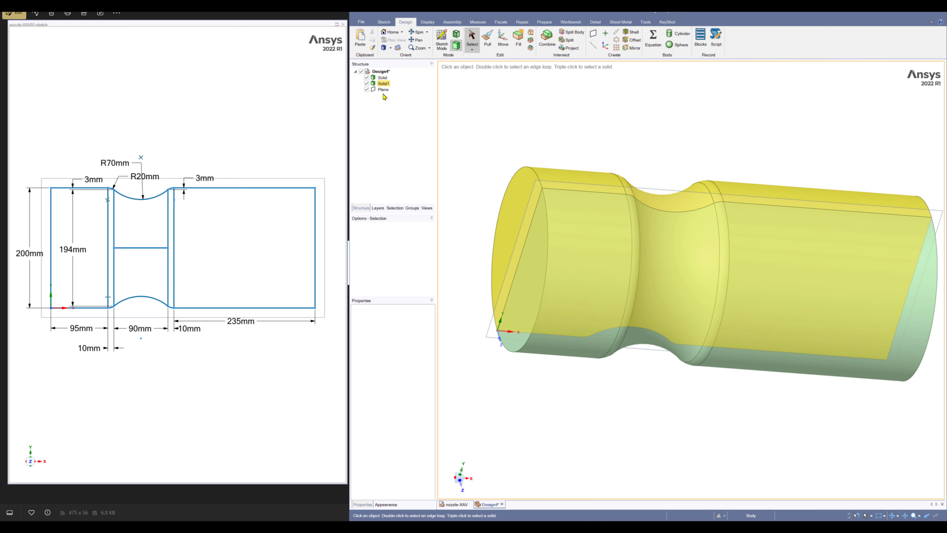
# Delete the datum plane and the half body named Solid, keeping only the Solid1 half
pyautogui.click(384, 90)
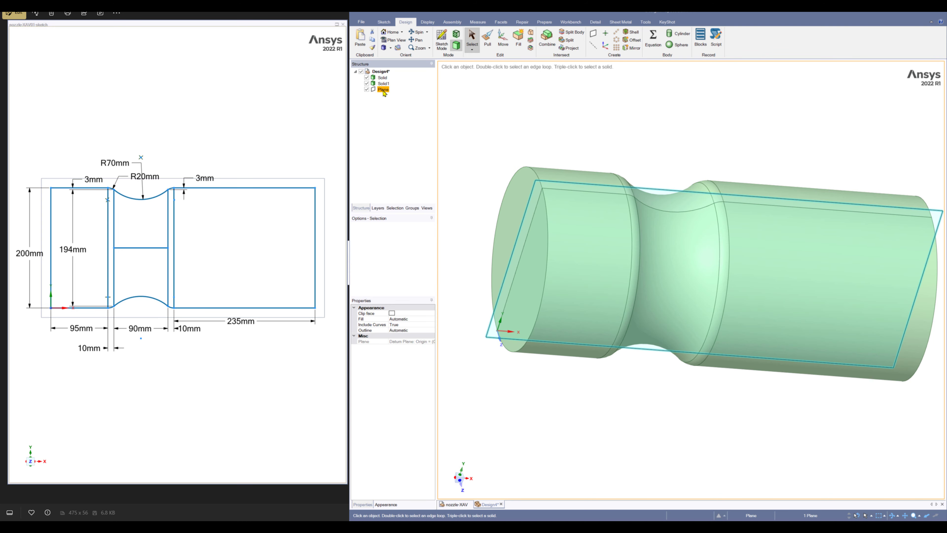
pyautogui.rightClick(383, 92)
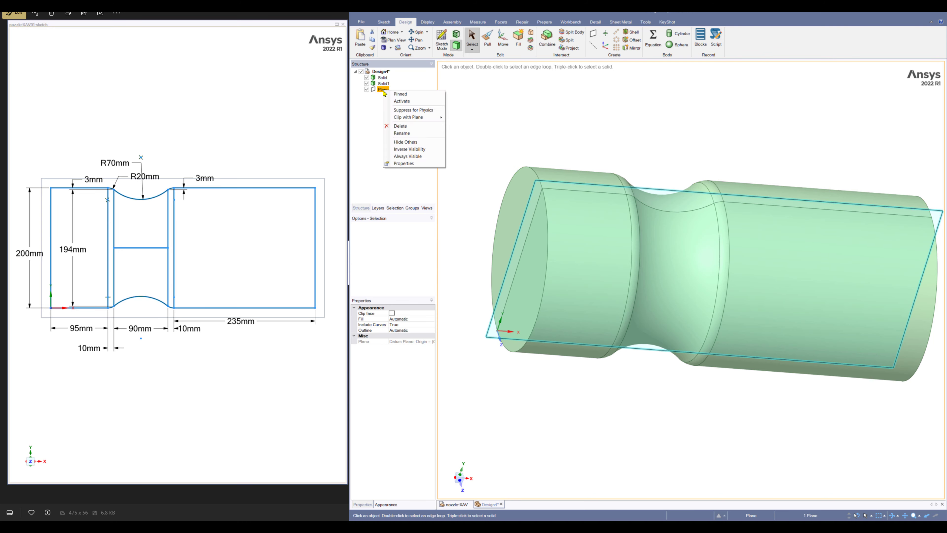
pyautogui.click(400, 126)
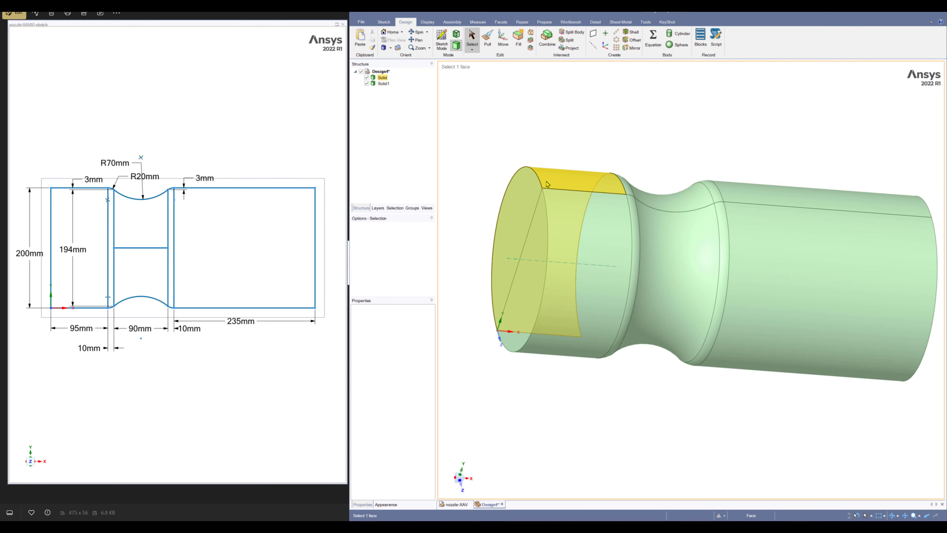
pyautogui.click(382, 78)
pyautogui.rightClick(380, 78)
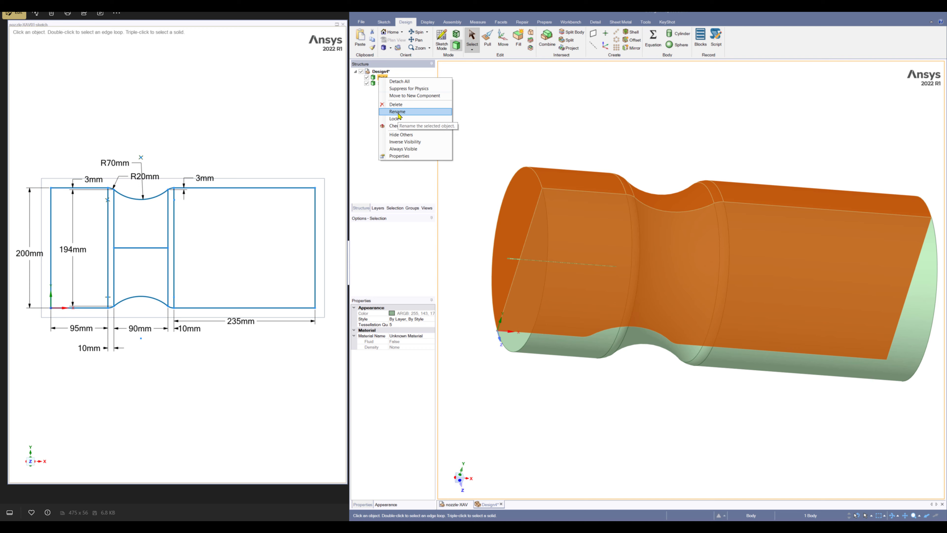
pyautogui.click(395, 104)
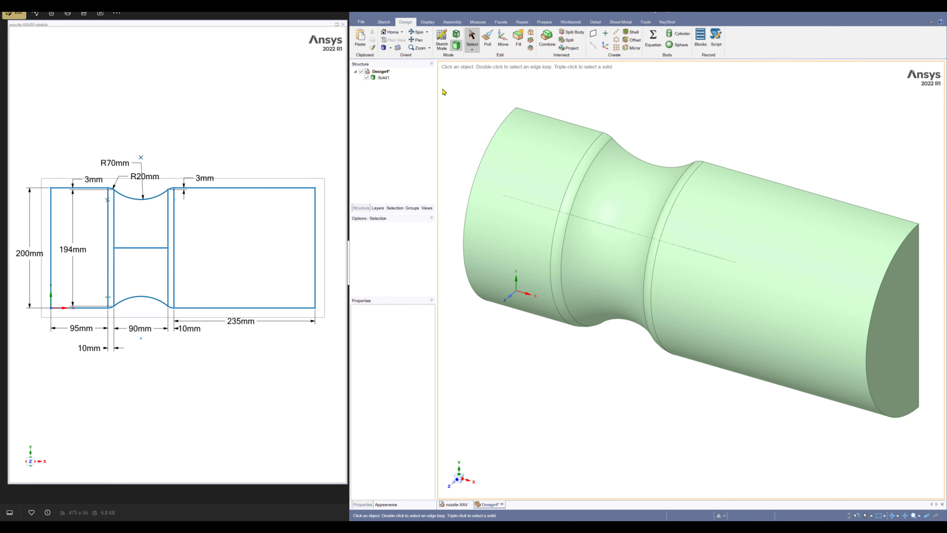
pyautogui.click(390, 48)
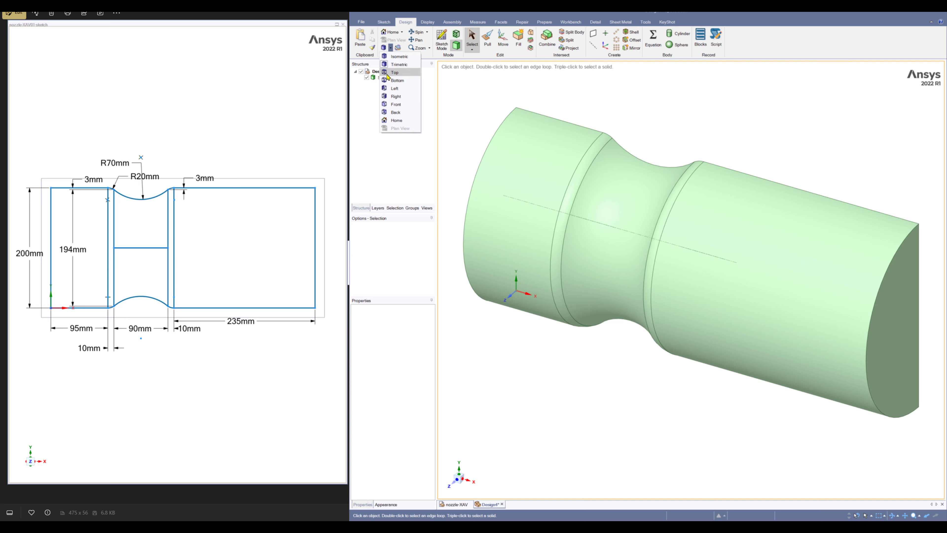
pyautogui.click(493, 97)
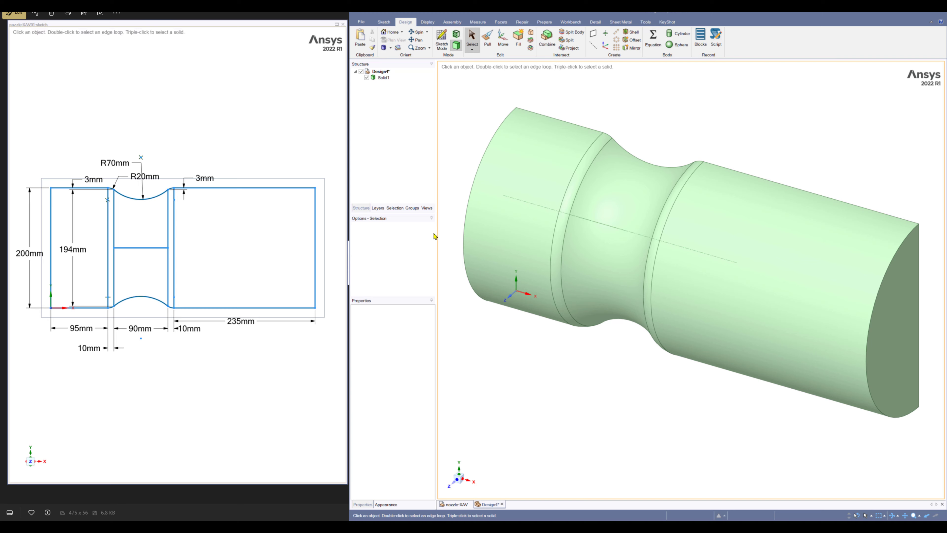
# Save the design as nozzel in the Desktop folder Modeling Transient Compressible Flow
pyautogui.click(364, 24)
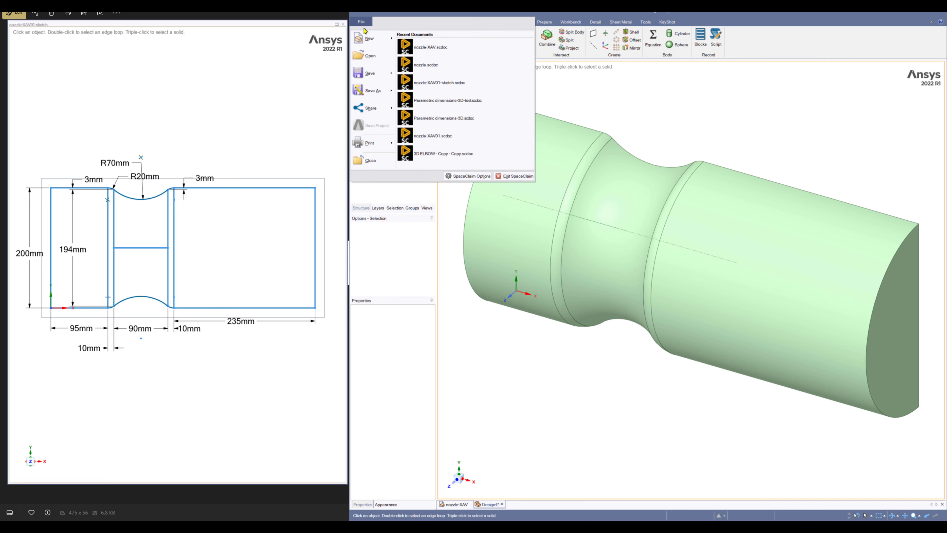
pyautogui.click(371, 80)
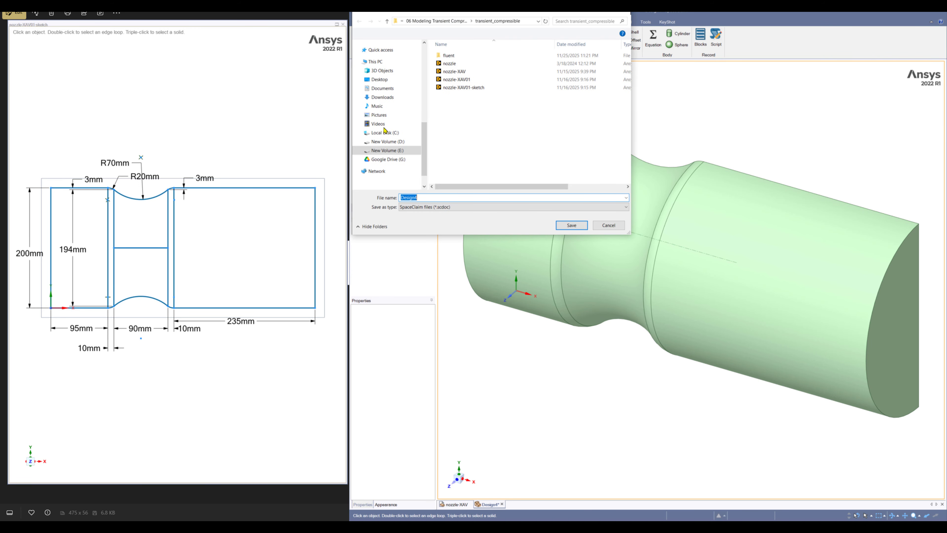
pyautogui.click(391, 108)
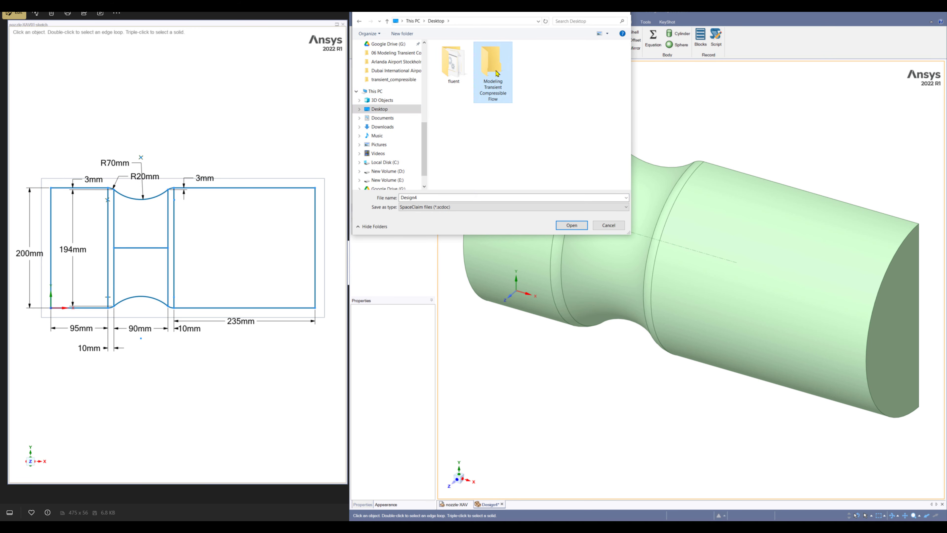
pyautogui.doubleClick(479, 85)
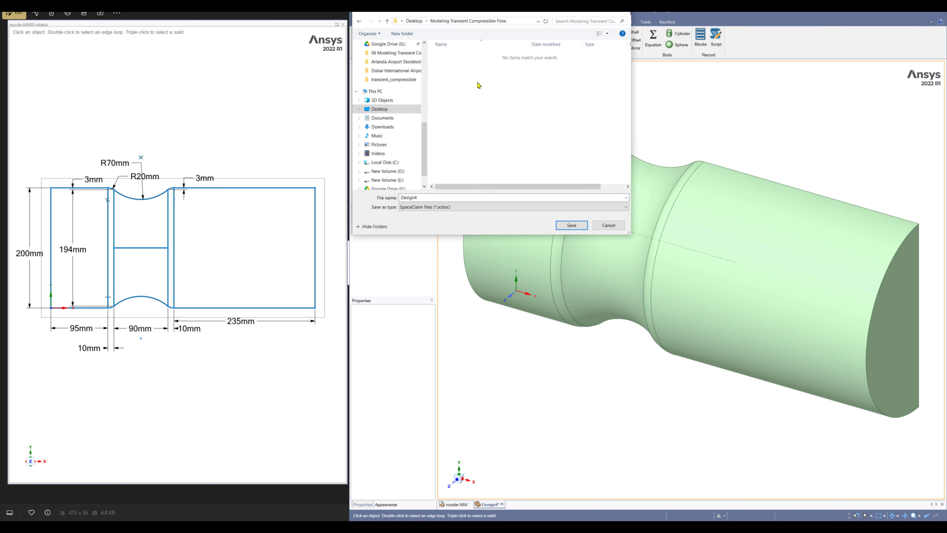
pyautogui.click(461, 198)
pyautogui.write('g')
pyautogui.write('nozzel')
pyautogui.press('Return')
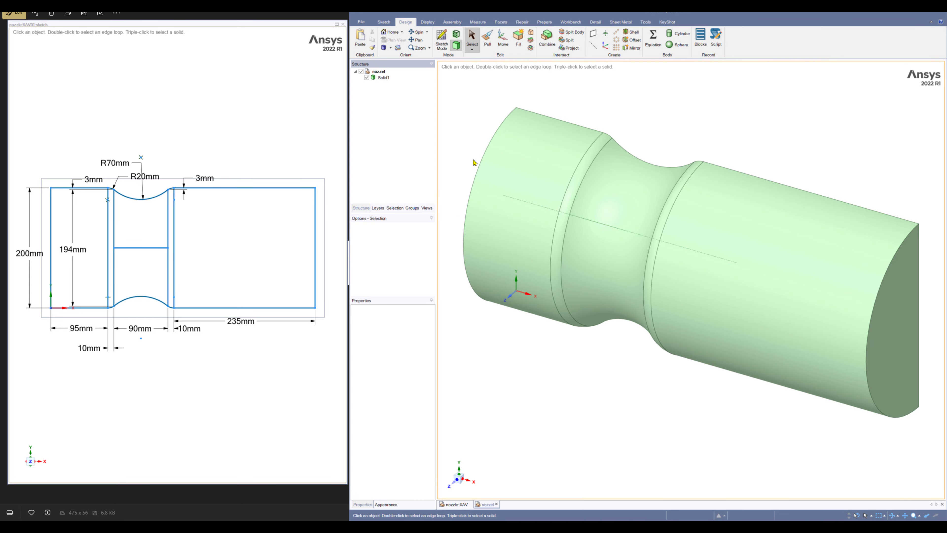
# Create a named selection called Symmetry from the flat lengthwise cut face of the half nozzle
pyautogui.click(413, 208)
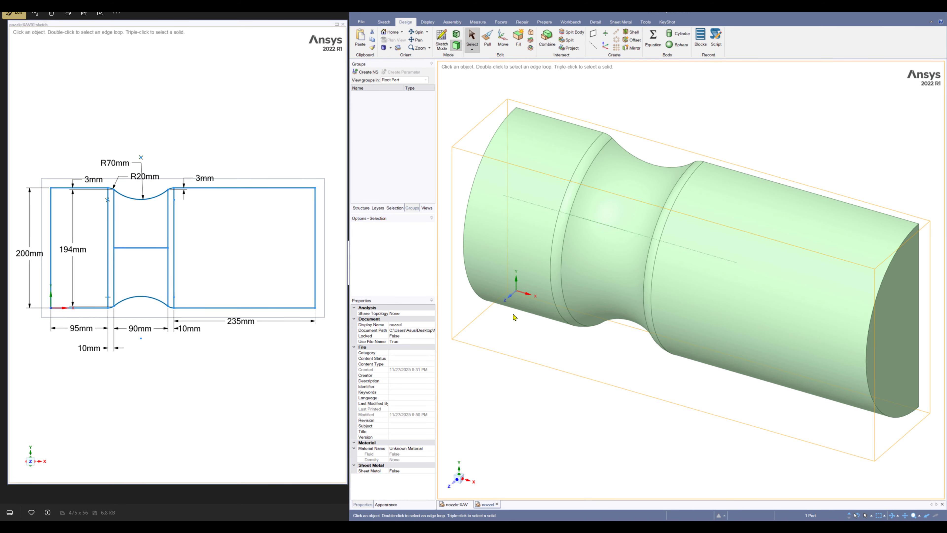
pyautogui.moveTo(522, 395); pyautogui.dragTo(716, 339, button='middle')
pyautogui.click(657, 216)
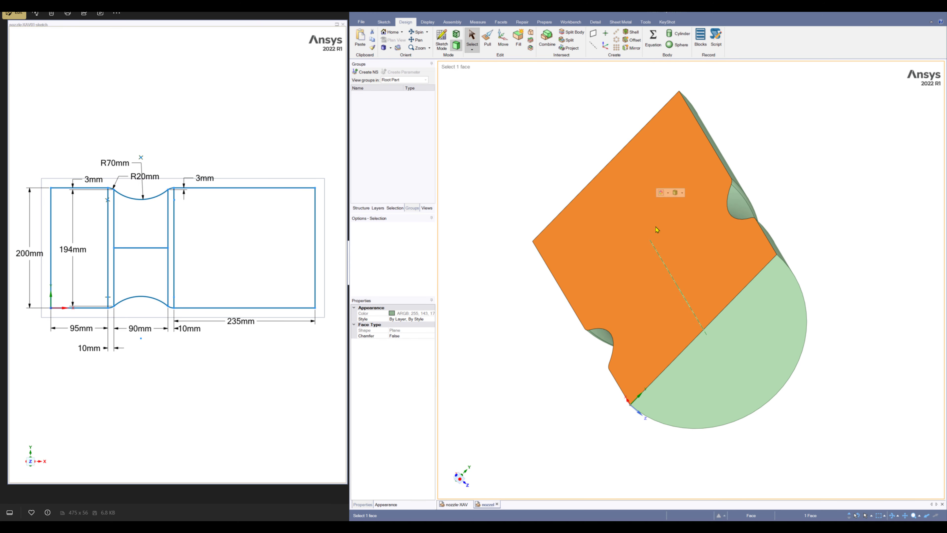
pyautogui.click(364, 72)
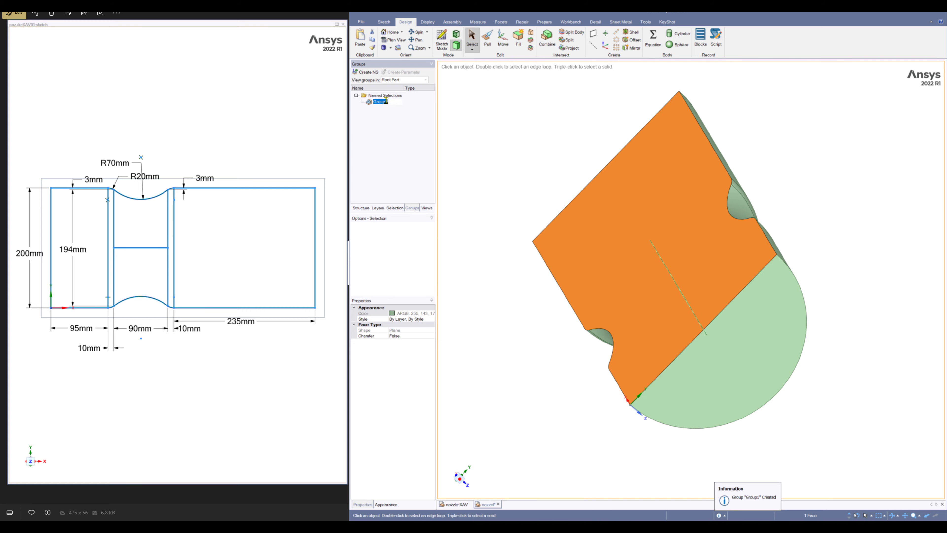
pyautogui.write('Symmetry')
pyautogui.press('Return')
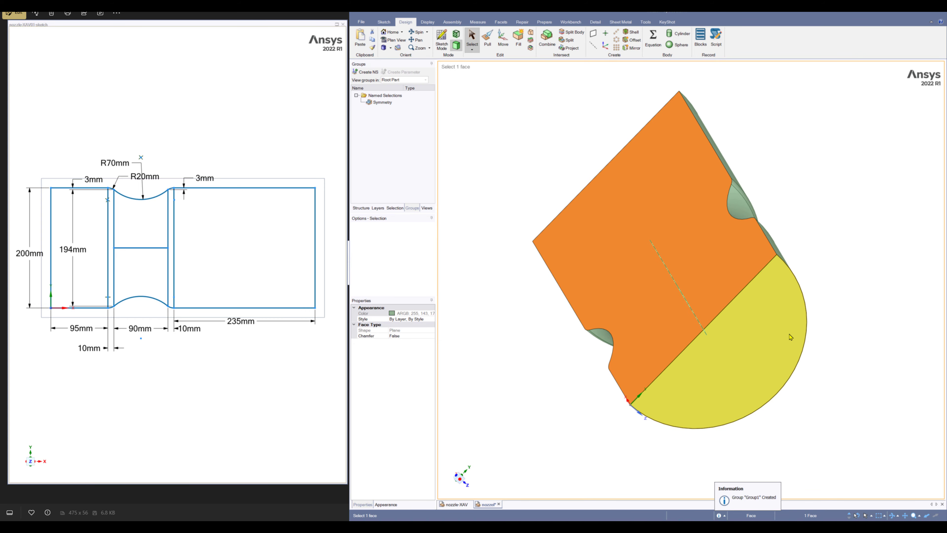
# Create a named selection called Inlet from the semicircular end face at the short cylinder, near the origin
pyautogui.moveTo(790, 335); pyautogui.dragTo(668, 229, button='middle')
pyautogui.click(505, 112)
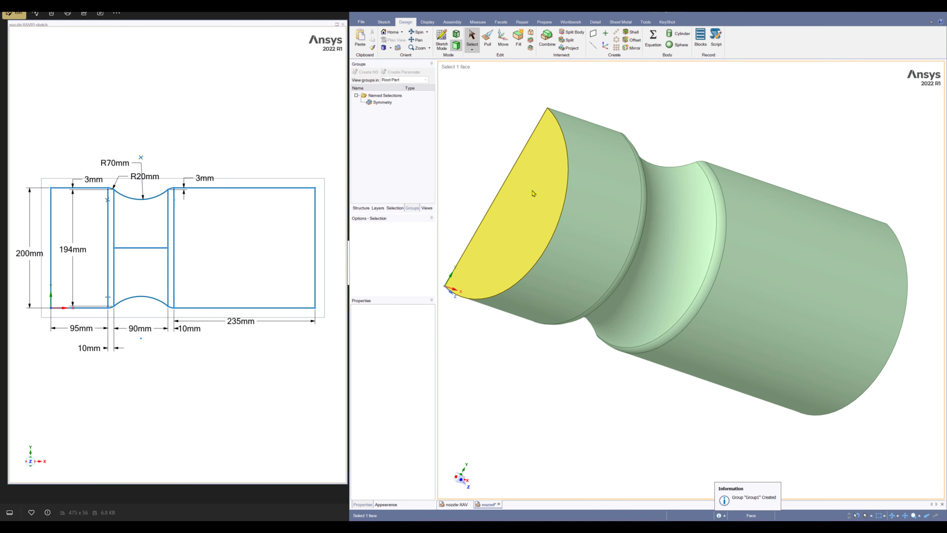
pyautogui.click(533, 193)
pyautogui.click(368, 72)
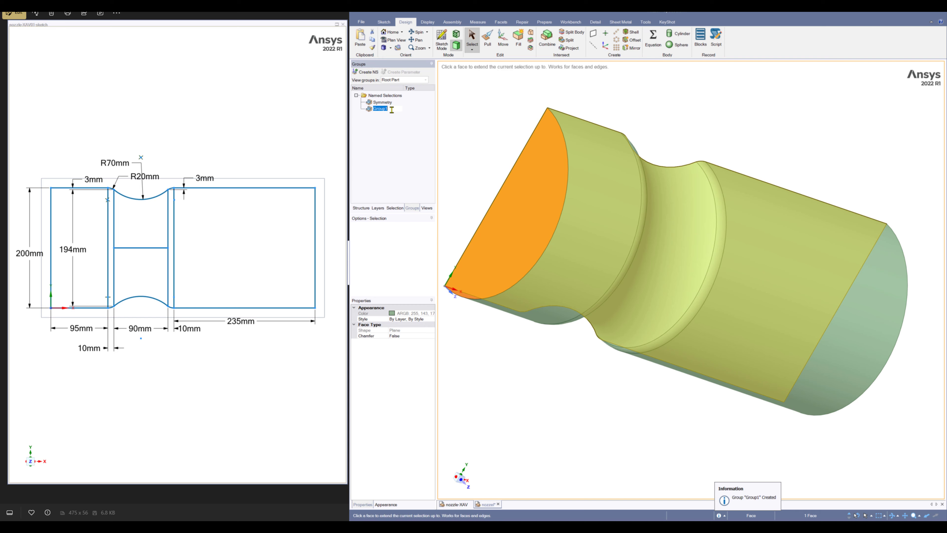
pyautogui.write('Inlet')
# Create a named selection called Outlet from the semicircular end face of the long cylindrical section
pyautogui.moveTo(753, 367); pyautogui.dragTo(587, 402, button='middle')
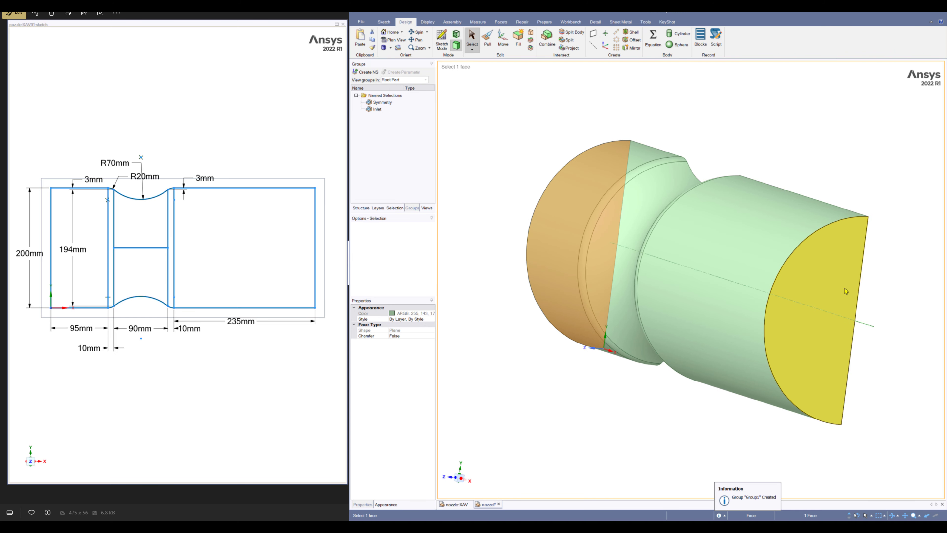
pyautogui.click(831, 290)
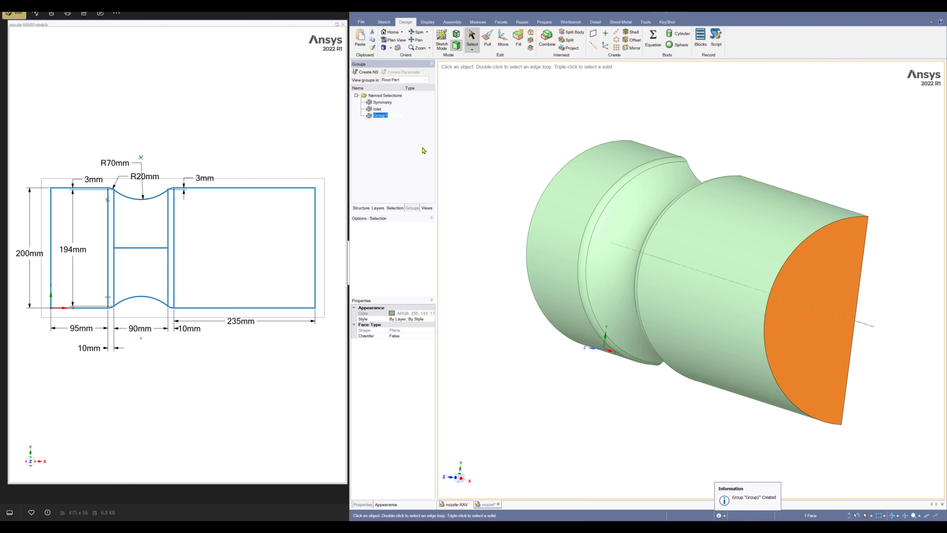
pyautogui.write('Ou')
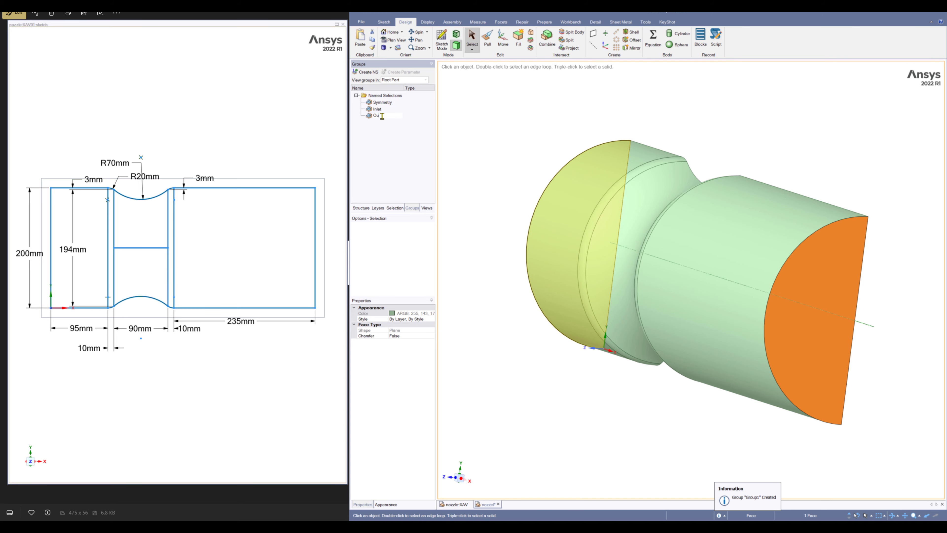
pyautogui.write('tlet')
pyautogui.press('Return')
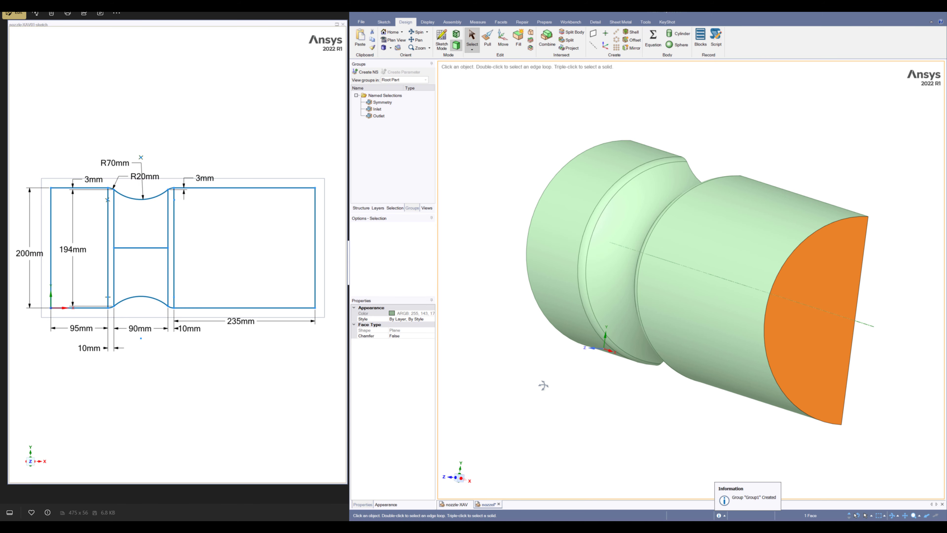
# Create a named selection called Walls from the five curved outer faces along the half nozzle, leaving out the flat cut and end faces
pyautogui.moveTo(543, 383); pyautogui.dragTo(548, 388, button='middle')
pyautogui.scroll(-1, 664, 444)
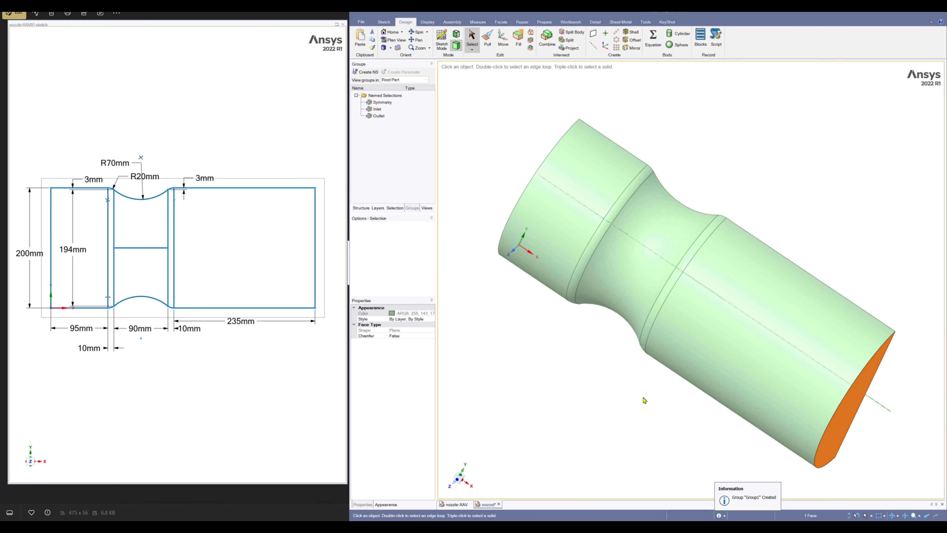
pyautogui.click(383, 48)
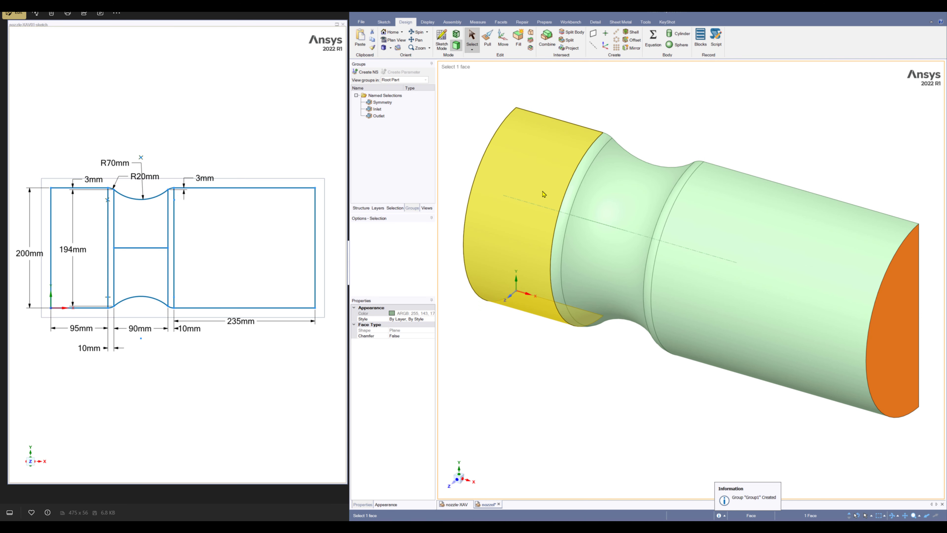
pyautogui.click(536, 185)
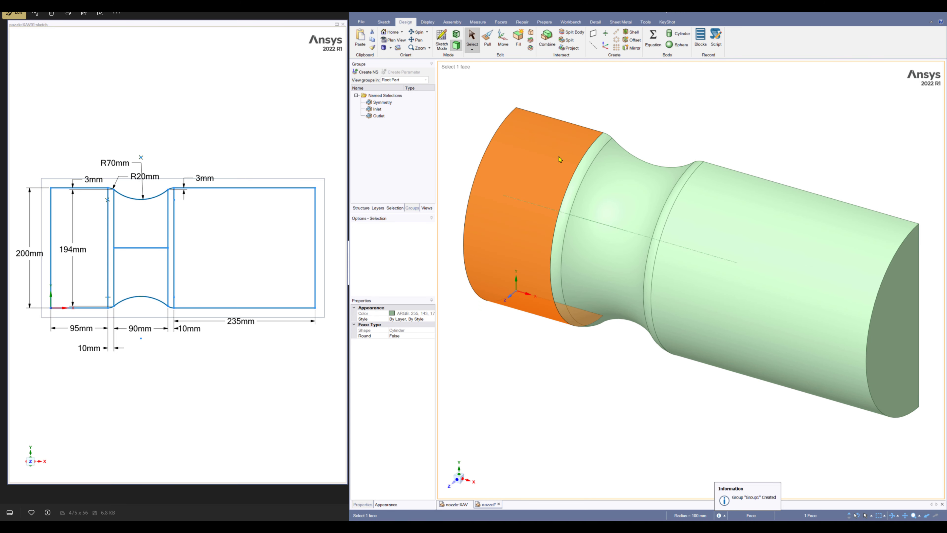
pyautogui.keyDown('ctrl'); pyautogui.click(587, 166); pyautogui.keyUp('ctrl')
pyautogui.keyDown('ctrl'); pyautogui.click(610, 203); pyautogui.keyUp('ctrl')
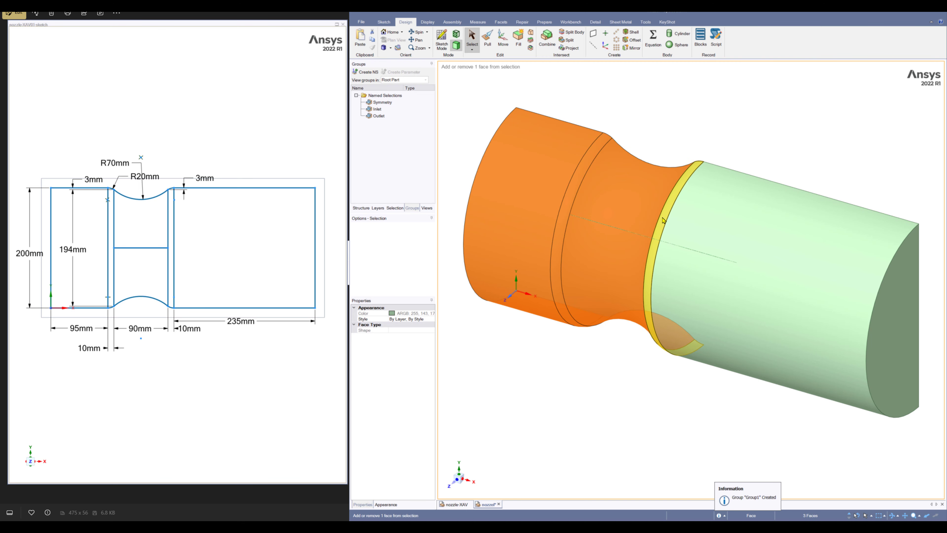
pyautogui.keyDown('ctrl'); pyautogui.click(663, 220); pyautogui.keyUp('ctrl')
pyautogui.keyDown('ctrl'); pyautogui.click(713, 240); pyautogui.keyUp('ctrl')
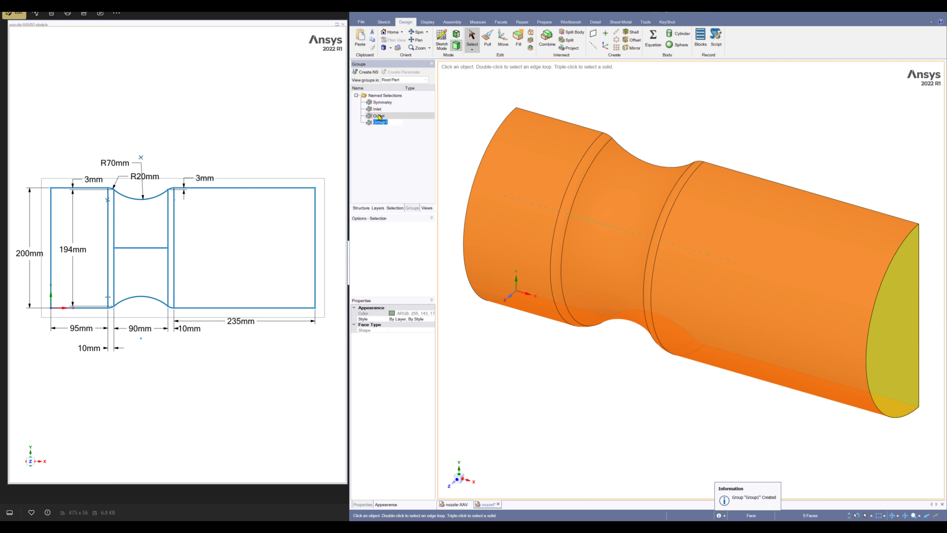
pyautogui.write('Walls')
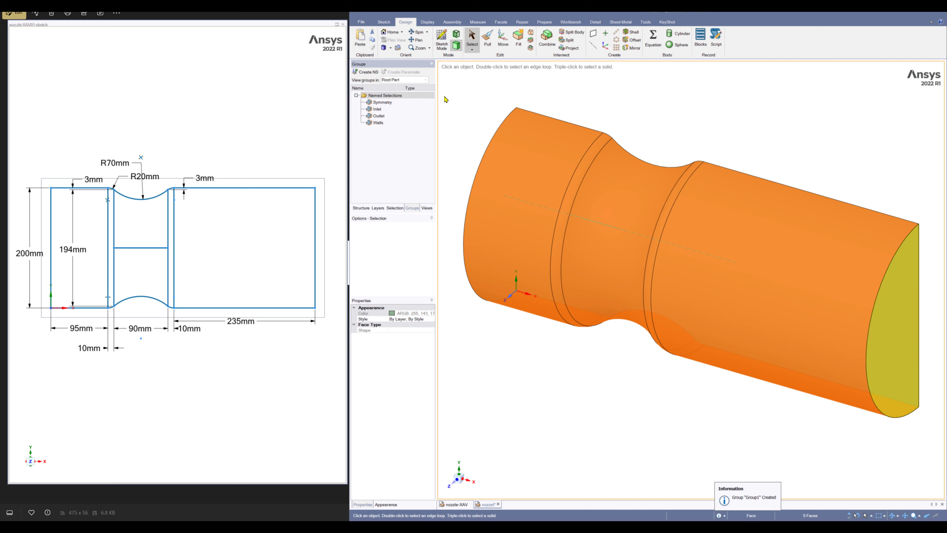
# Check which faces belong to the Walls, Outlet, Inlet and Symmetry named selections, and return to the structure tree in a standard 3D view
pyautogui.click(377, 122)
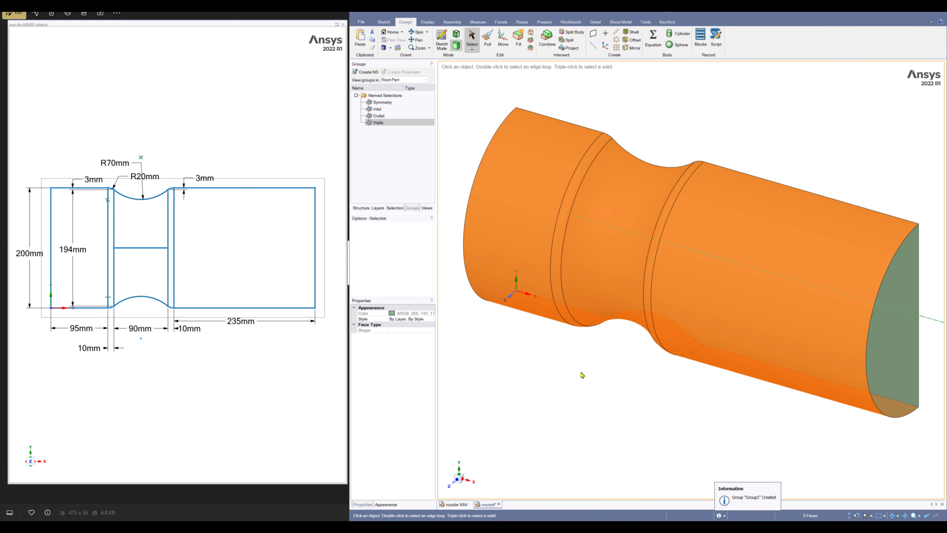
pyautogui.moveTo(582, 375); pyautogui.dragTo(636, 332, button='middle')
pyautogui.click(387, 118)
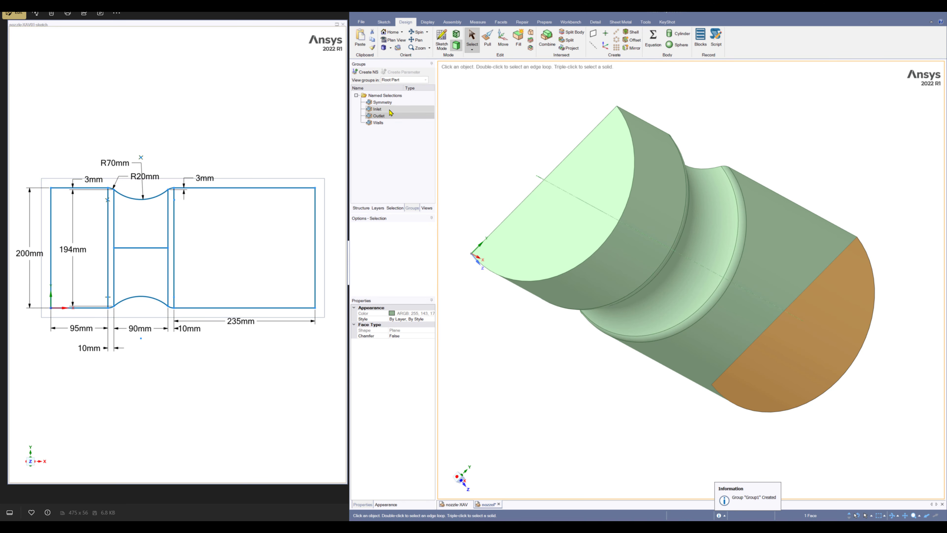
pyautogui.click(377, 109)
pyautogui.click(382, 102)
pyautogui.moveTo(503, 148); pyautogui.dragTo(487, 125, button='middle')
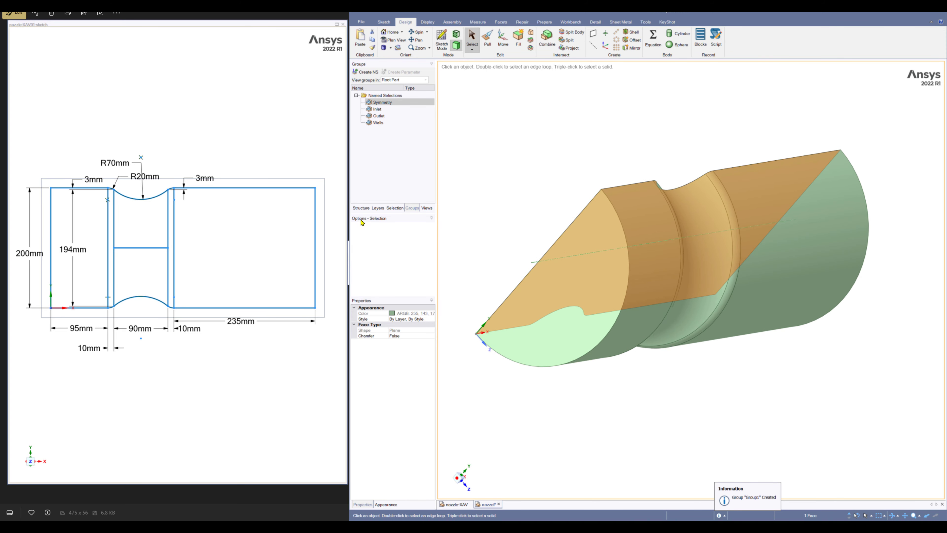
pyautogui.click(361, 208)
pyautogui.click(384, 47)
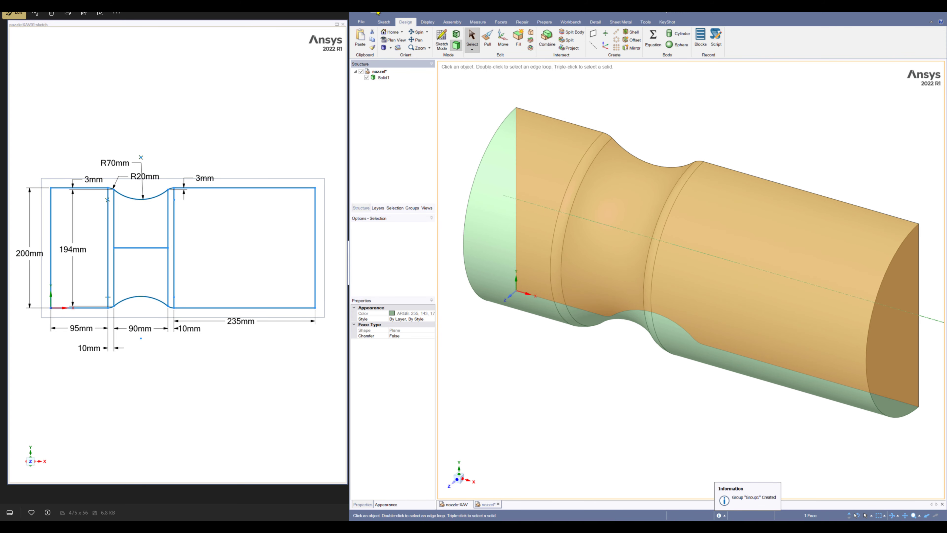